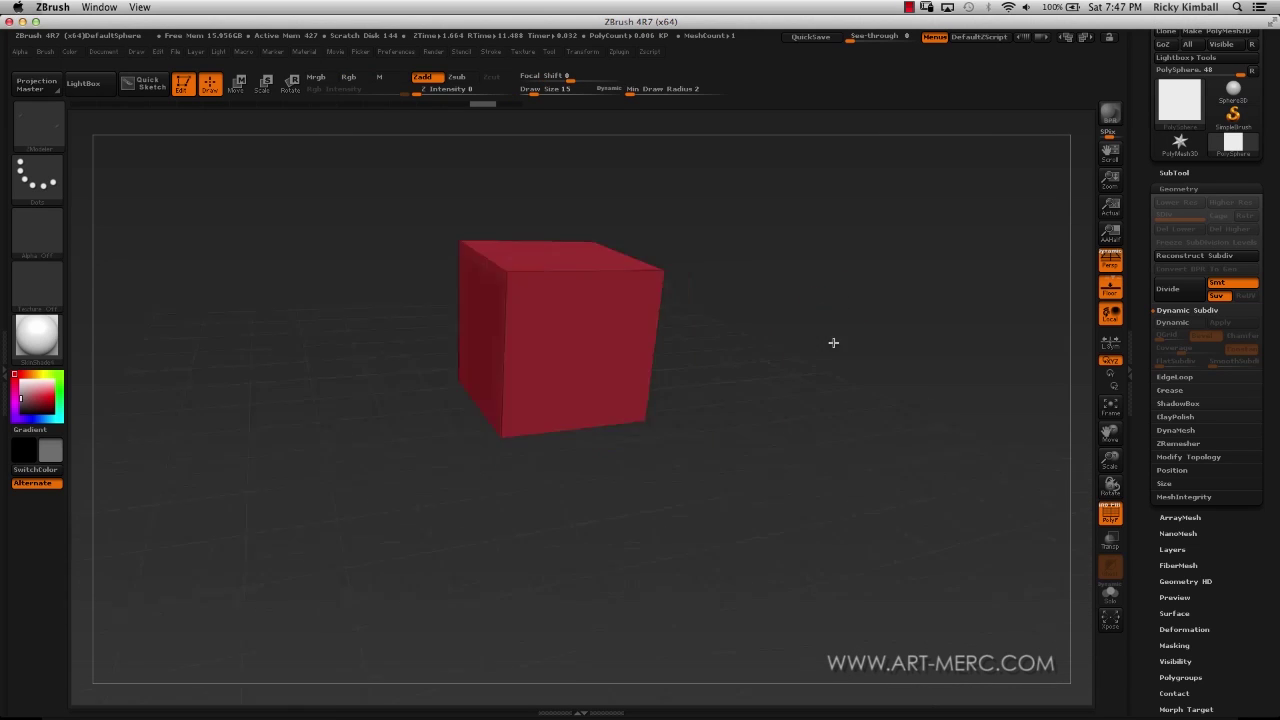
# - Orbit the red cube to a three-quarter view and bring up the brush picker with B
pyautogui.click(907, 9)
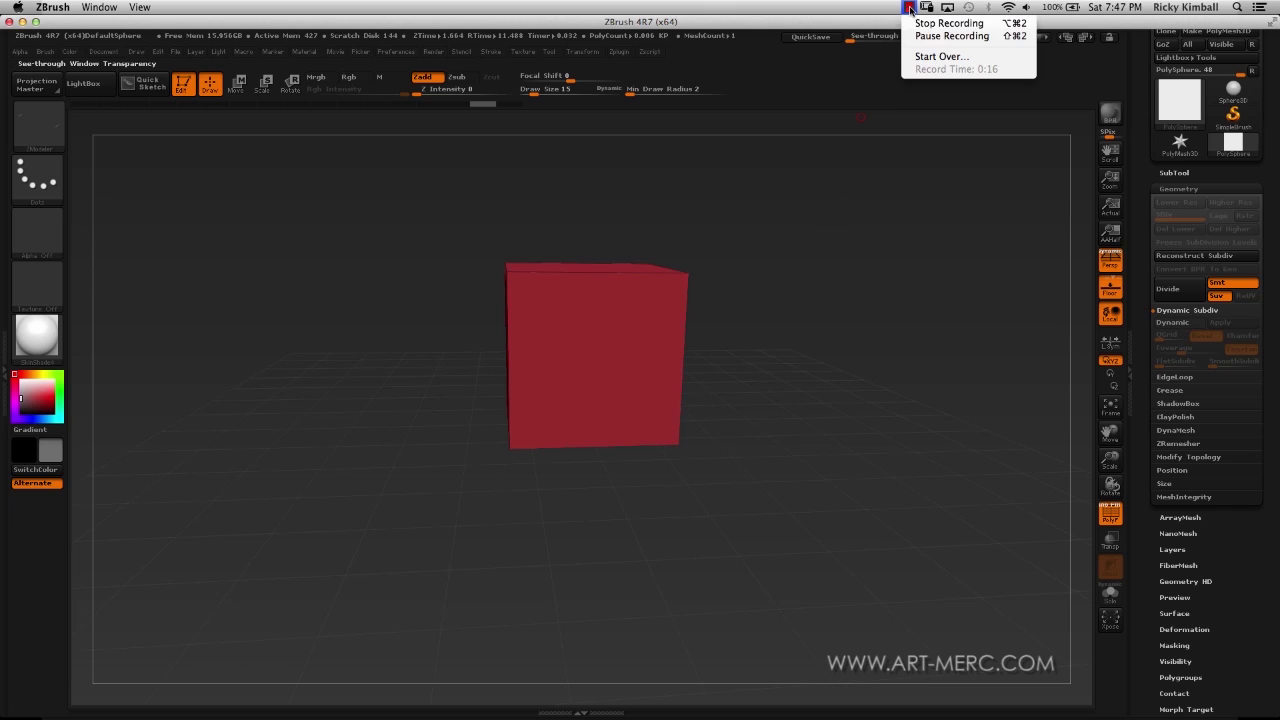
pyautogui.click(951, 36)
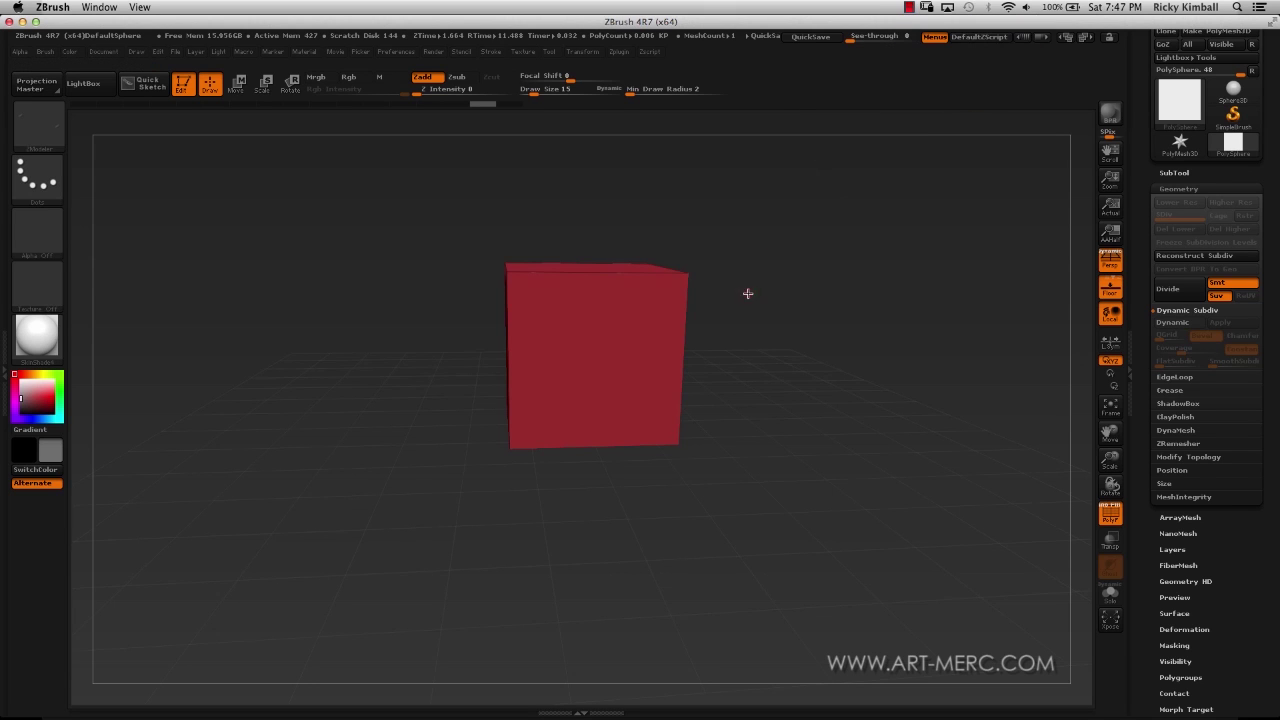
pyautogui.moveTo(780, 260); pyautogui.dragTo(846, 260)
pyautogui.moveTo(671, 211); pyautogui.dragTo(503, 251)
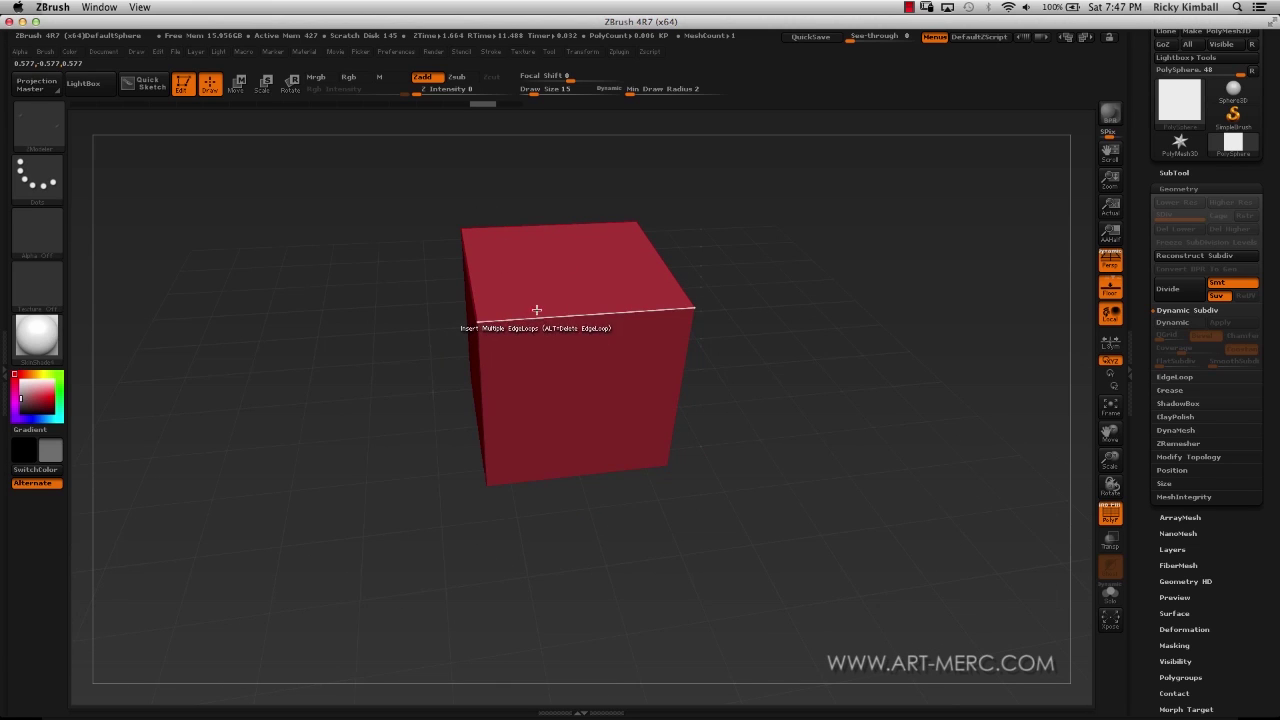
pyautogui.press('b')
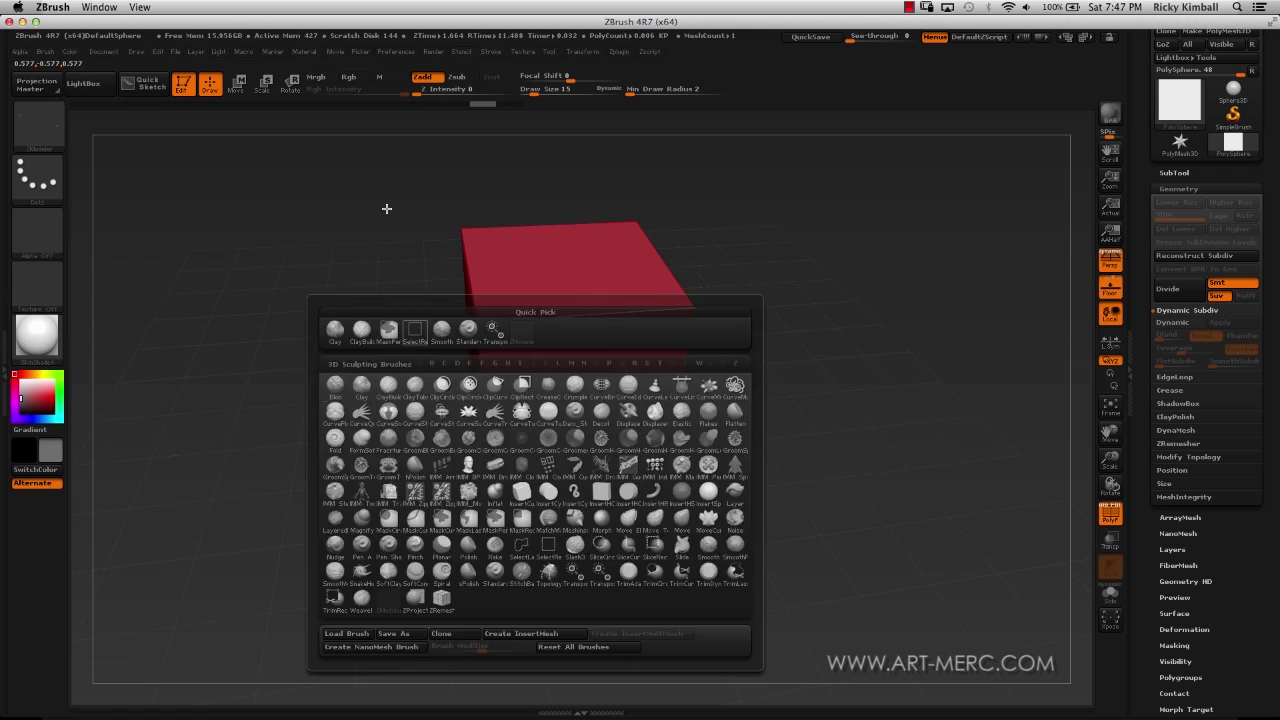
# - Orbit and zoom around the red cube, shifting it upward in the viewport
pyautogui.moveTo(386, 206); pyautogui.dragTo(351, 243)
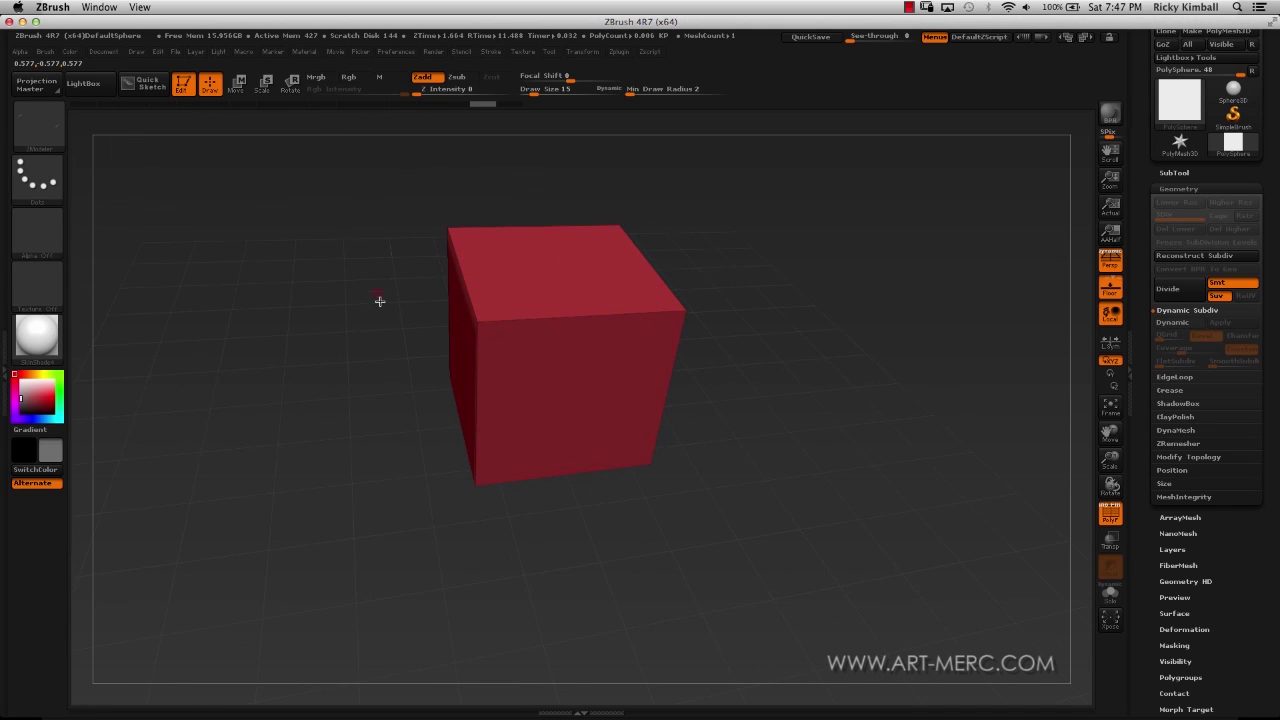
pyautogui.moveTo(360, 316)
pyautogui.mouseDown()
pyautogui.moveTo(354, 274)
pyautogui.moveTo(346, 331)
pyautogui.moveTo(326, 343)
pyautogui.moveTo(316, 322)
pyautogui.moveTo(354, 254)
pyautogui.moveTo(363, 314)
pyautogui.moveTo(351, 343)
pyautogui.moveTo(330, 323)
pyautogui.moveTo(343, 294)
pyautogui.moveTo(331, 334)
pyautogui.moveTo(337, 314)
pyautogui.mouseUp()
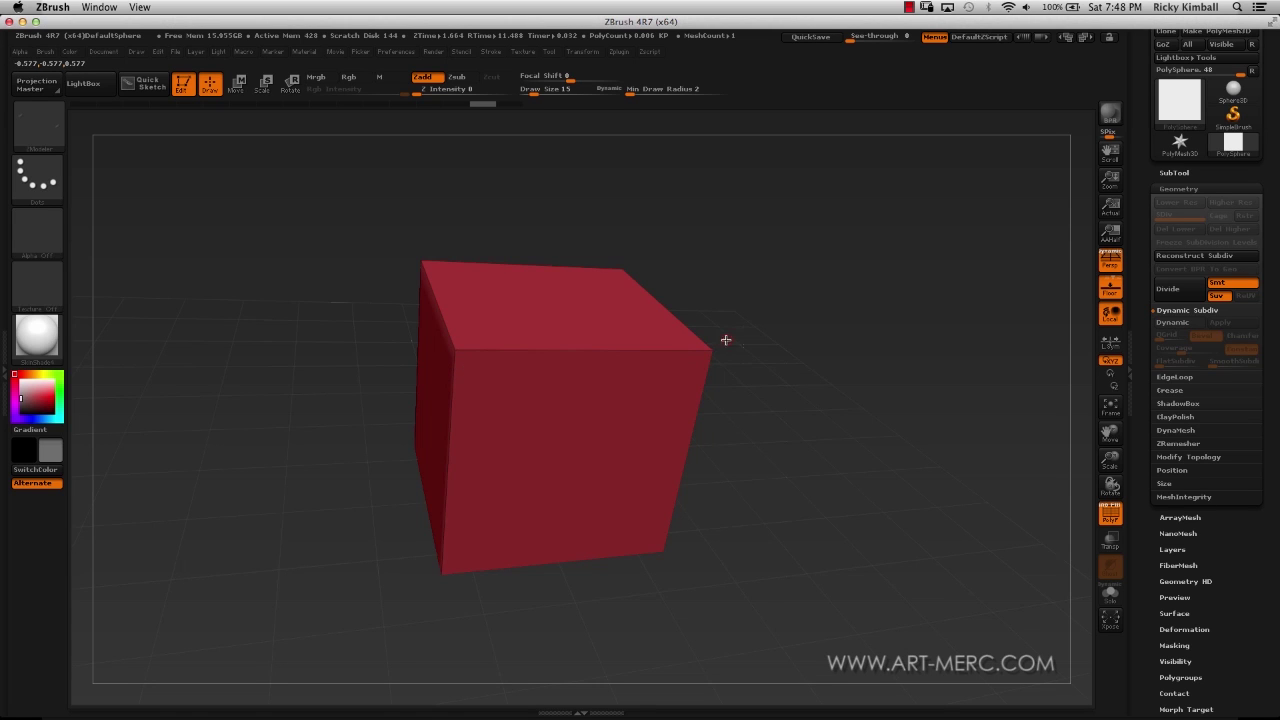
pyautogui.moveTo(726, 340)
pyautogui.mouseDown()
pyautogui.moveTo(760, 369)
pyautogui.moveTo(757, 346)
pyautogui.moveTo(774, 371)
pyautogui.moveTo(778, 319)
pyautogui.moveTo(814, 354)
pyautogui.moveTo(809, 317)
pyautogui.moveTo(786, 349)
pyautogui.moveTo(806, 346)
pyautogui.moveTo(814, 317)
pyautogui.moveTo(826, 334)
pyautogui.moveTo(811, 294)
pyautogui.moveTo(857, 366)
pyautogui.moveTo(852, 343)
pyautogui.moveTo(840, 360)
pyautogui.moveTo(835, 338)
pyautogui.moveTo(825, 366)
pyautogui.moveTo(817, 349)
pyautogui.moveTo(834, 346)
pyautogui.moveTo(846, 366)
pyautogui.moveTo(839, 391)
pyautogui.moveTo(811, 391)
pyautogui.moveTo(813, 372)
pyautogui.mouseUp()
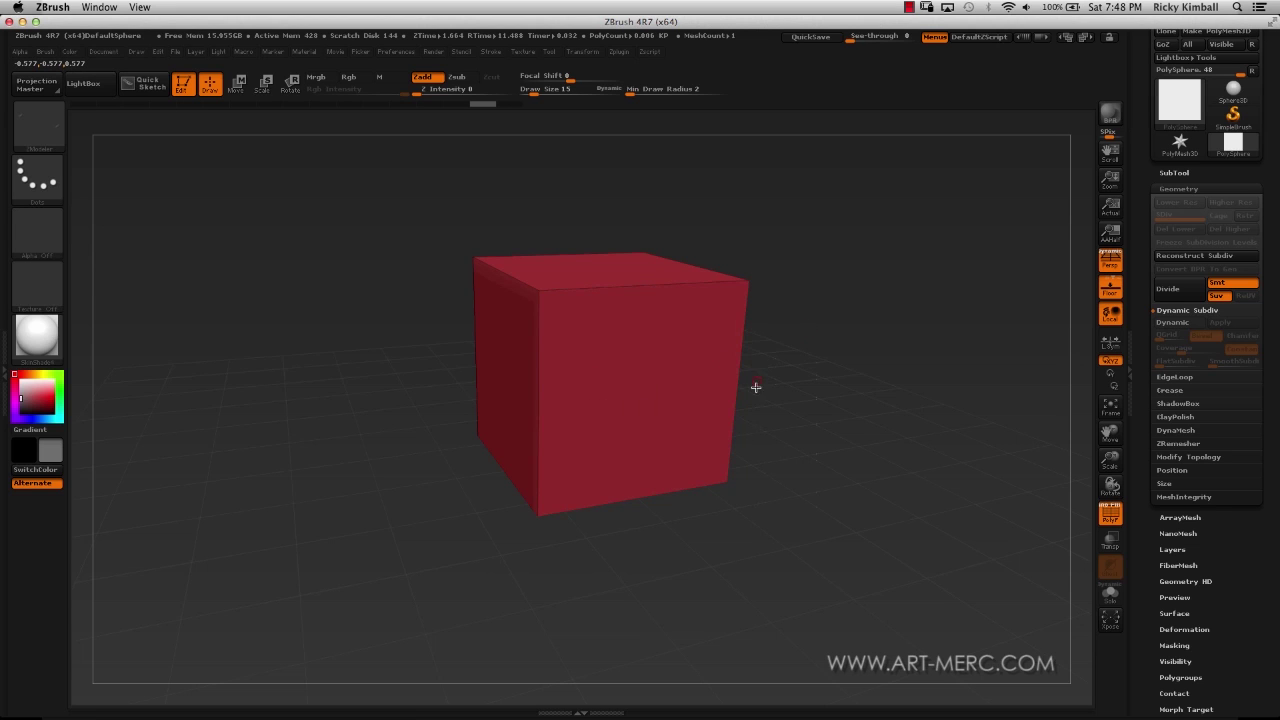
pyautogui.moveTo(801, 383); pyautogui.dragTo(858, 385)
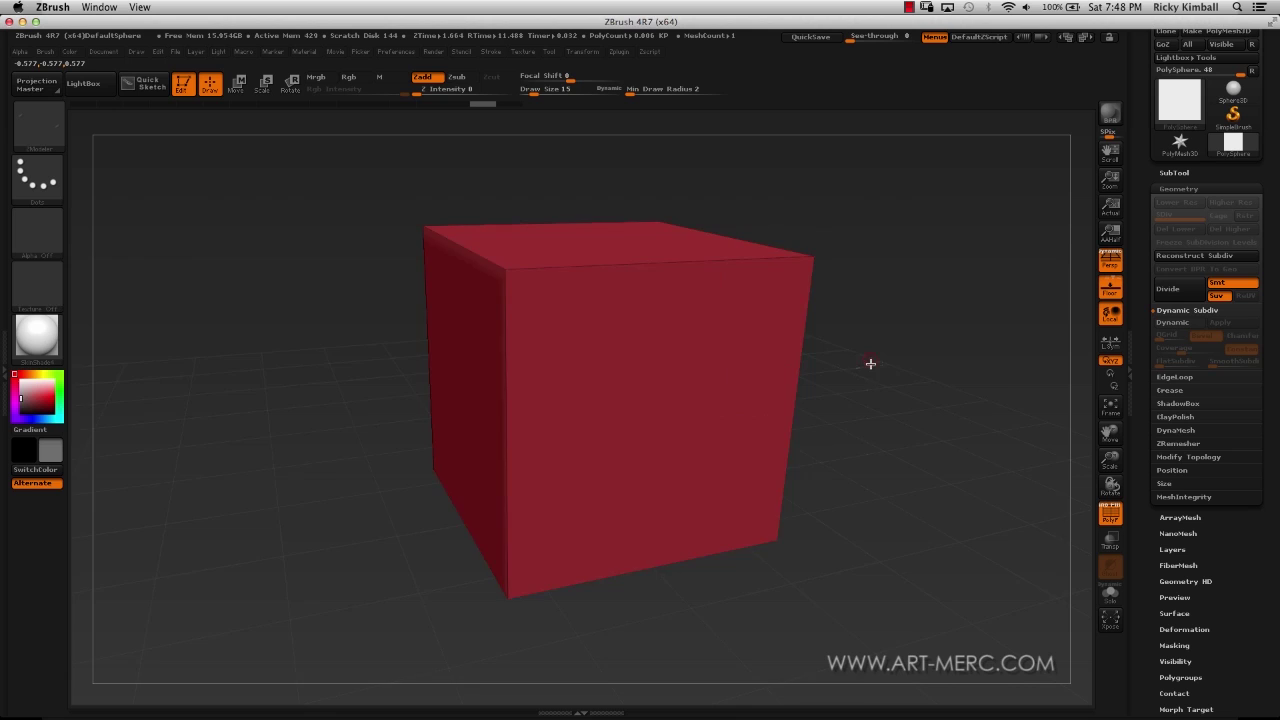
pyautogui.moveTo(869, 363); pyautogui.dragTo(857, 371)
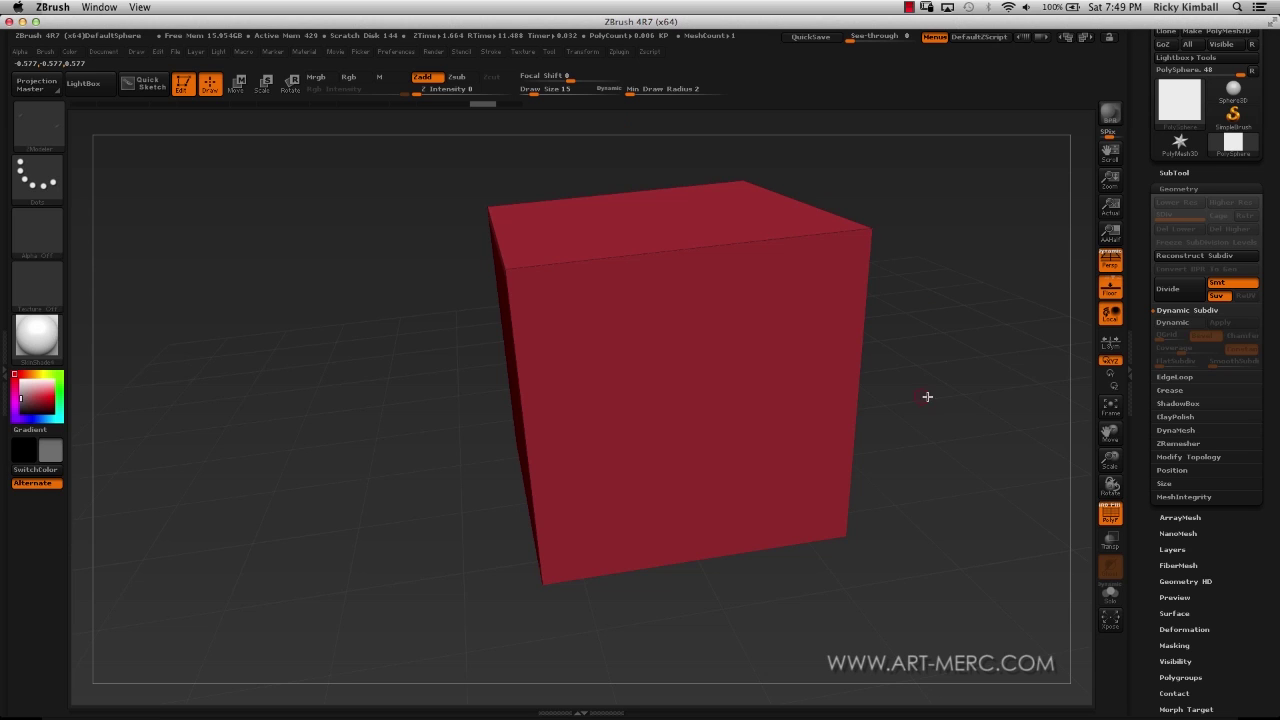
pyautogui.moveTo(927, 396); pyautogui.dragTo(826, 376)
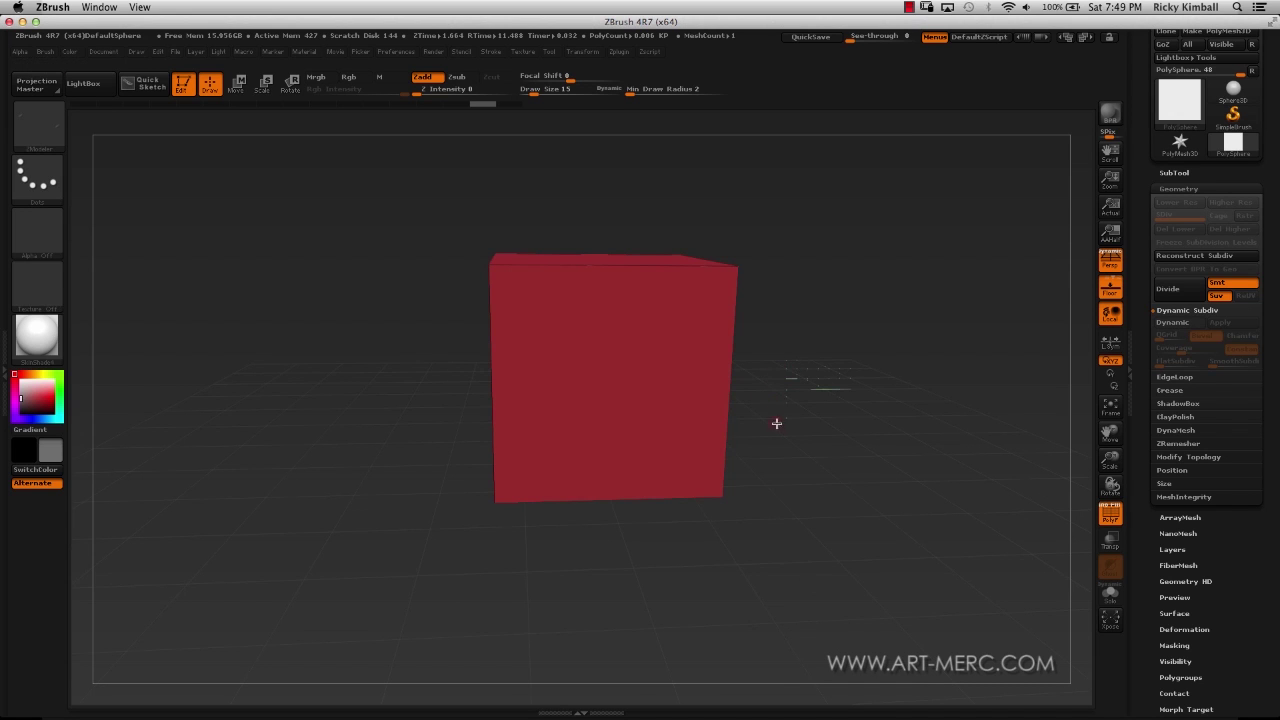
pyautogui.moveTo(776, 423); pyautogui.dragTo(794, 384)
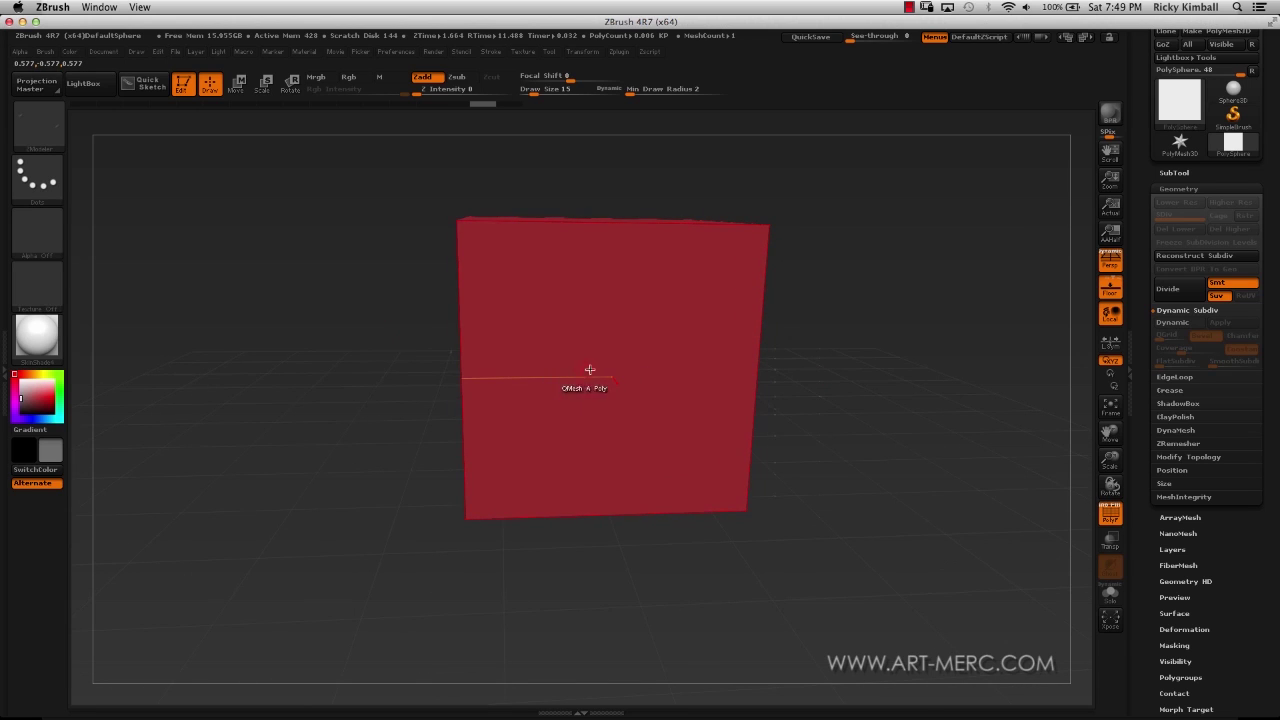
pyautogui.moveTo(337, 269); pyautogui.dragTo(422, 226)
pyautogui.click(908, 7)
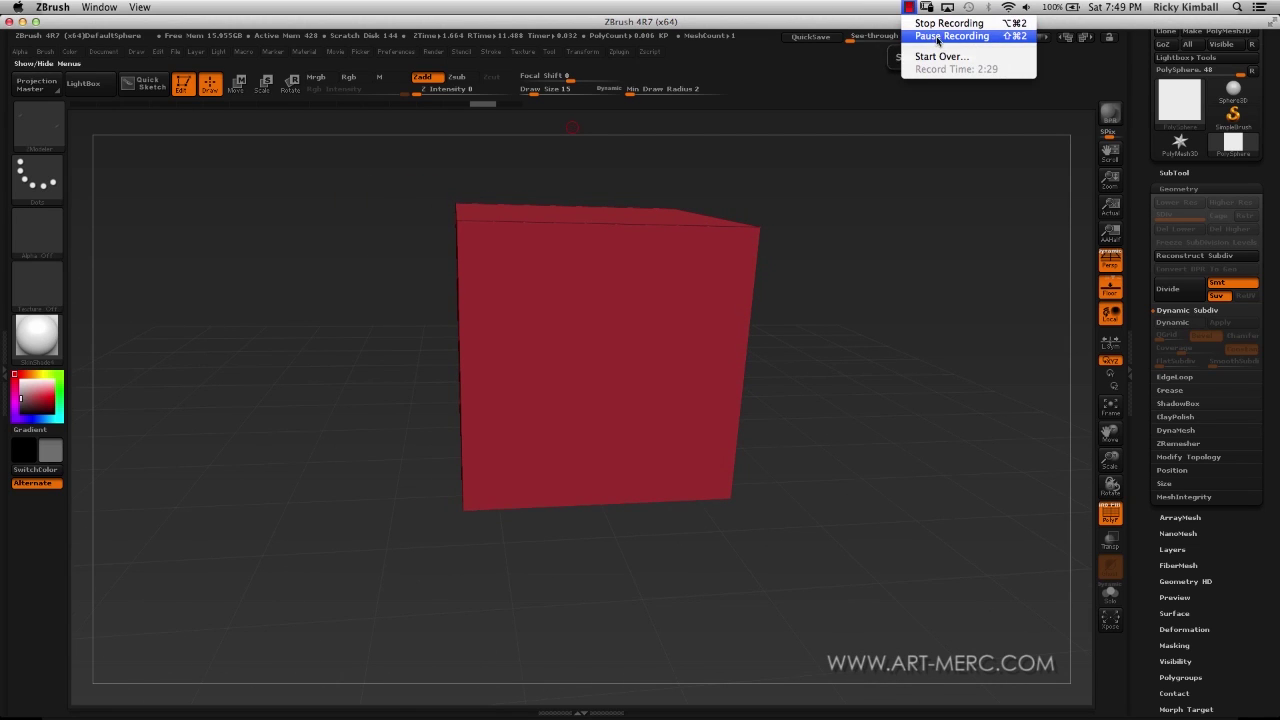
pyautogui.click(937, 40)
# - Switch to the ZModeler brush and insert a new edge loop across the cube
pyautogui.moveTo(795, 340); pyautogui.dragTo(848, 378)
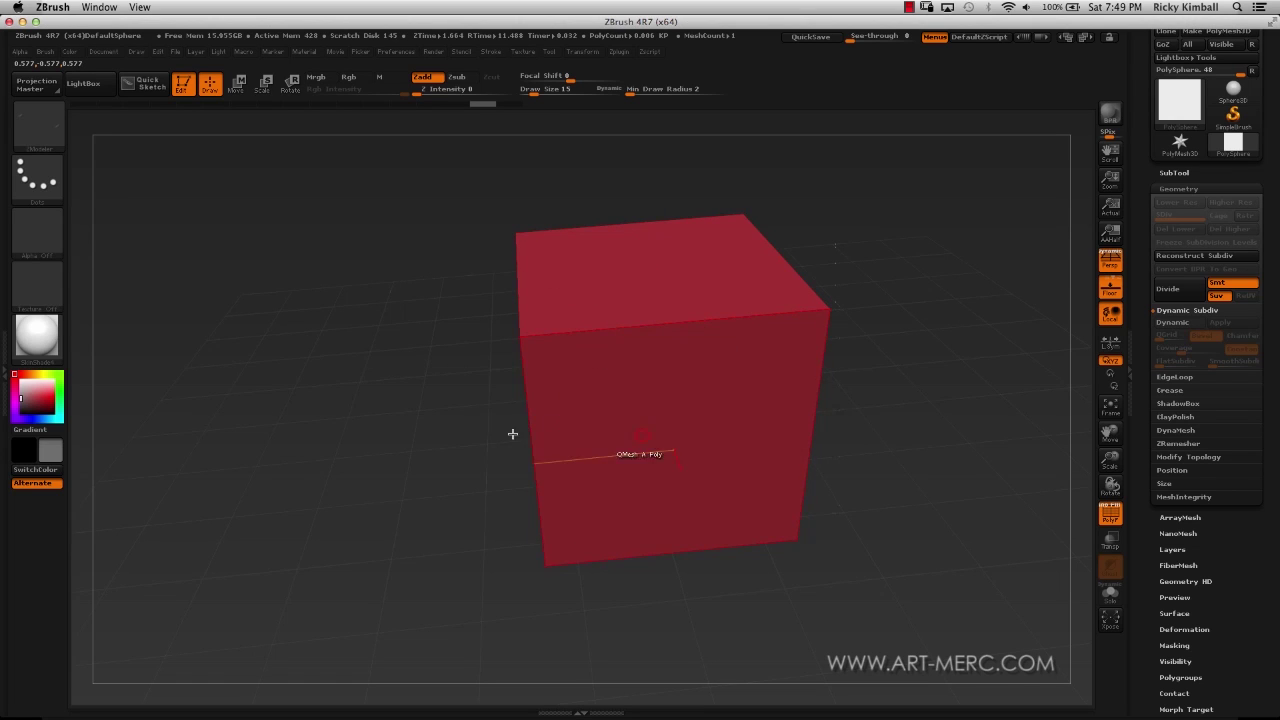
pyautogui.moveTo(414, 431); pyautogui.dragTo(494, 434)
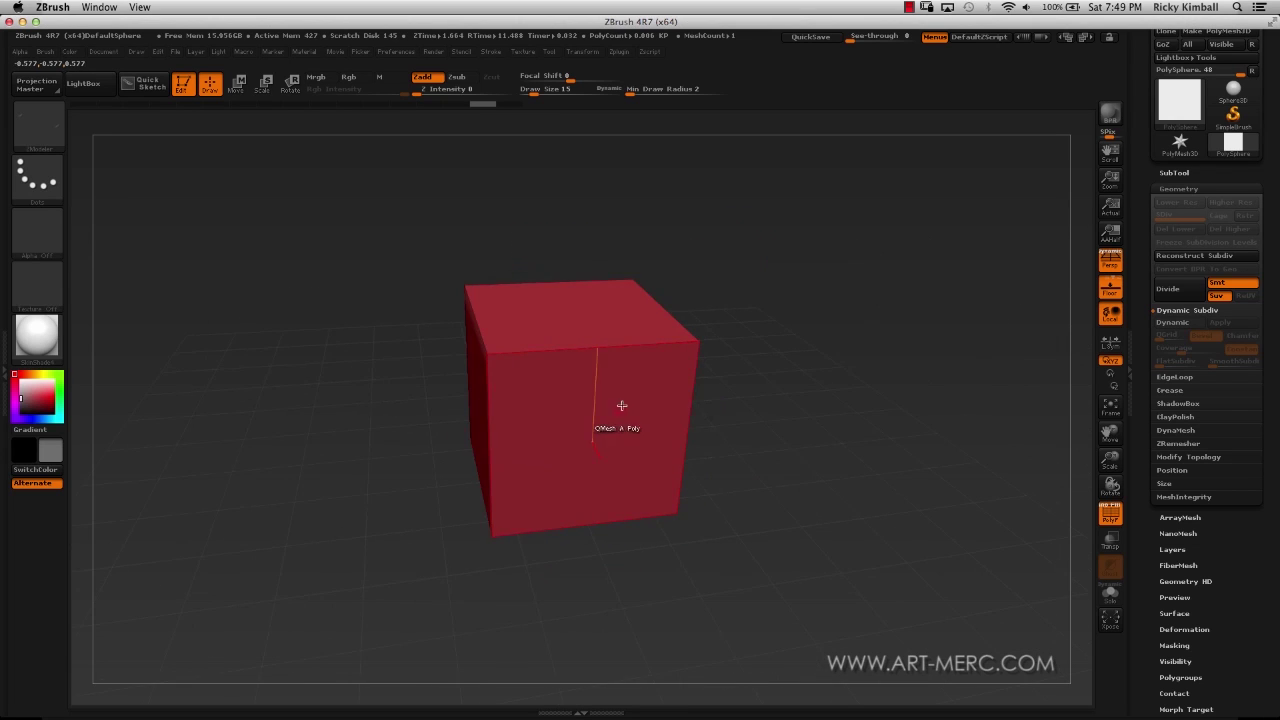
pyautogui.press('b')
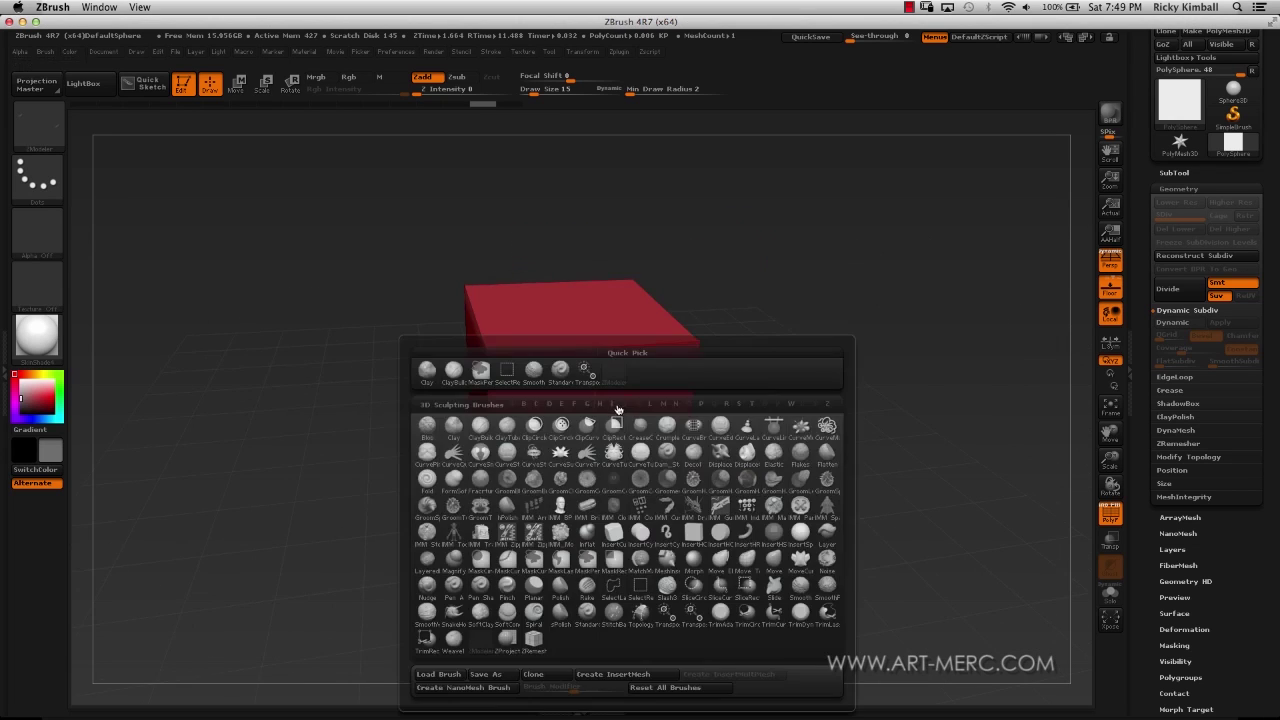
pyautogui.click(482, 641)
pyautogui.moveTo(309, 340); pyautogui.dragTo(340, 330)
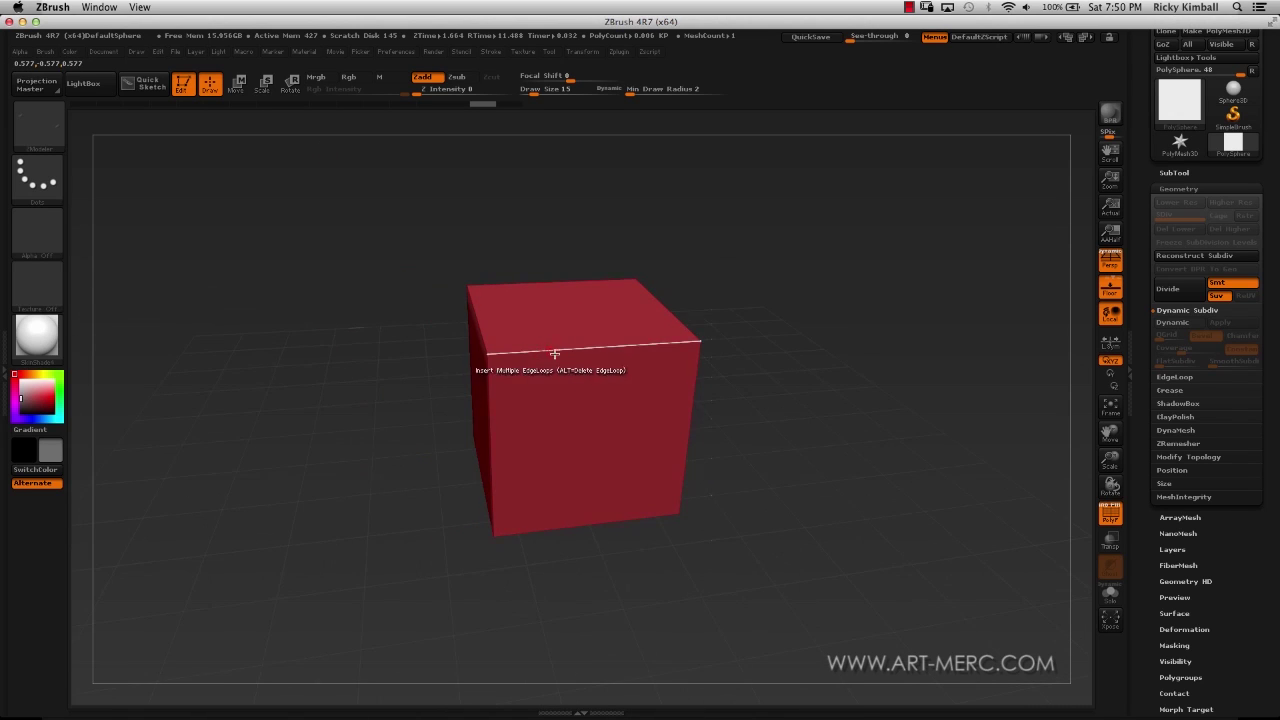
pyautogui.click(557, 342)
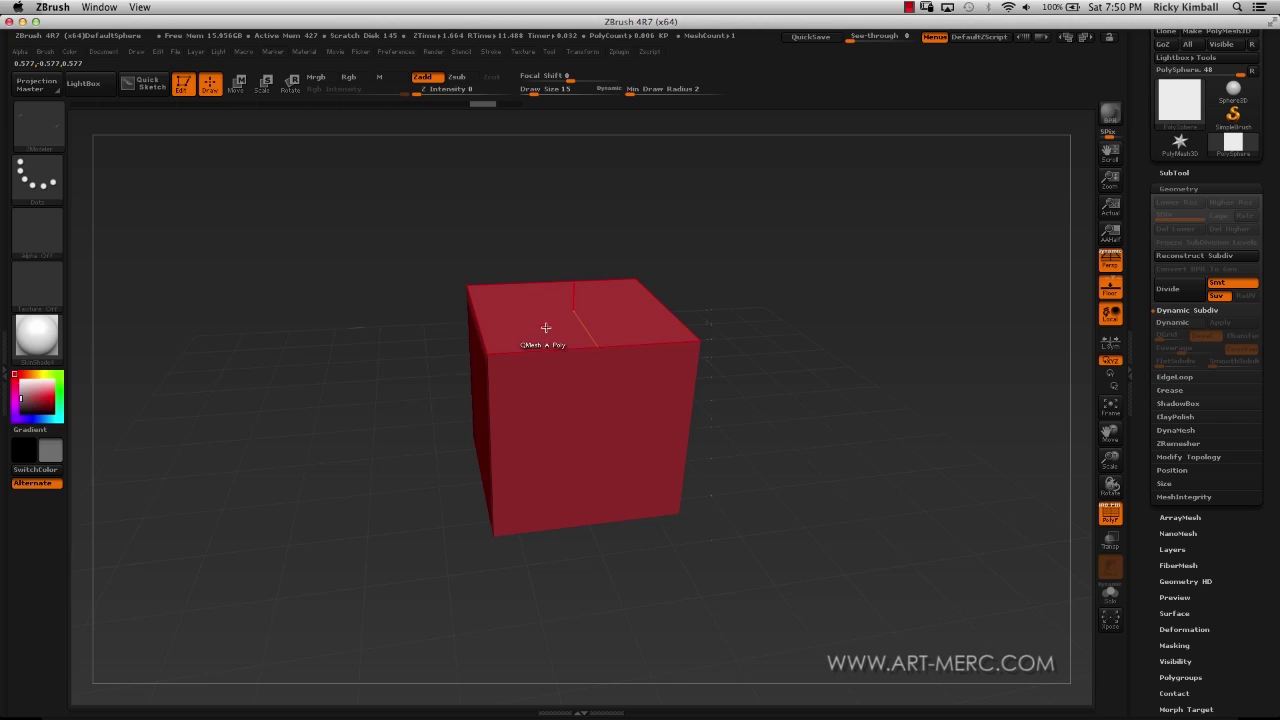
# - Orbit to show the cube's top and left faces and bring up the ZModeler polygon actions
pyautogui.moveTo(705, 353); pyautogui.dragTo(837, 346)
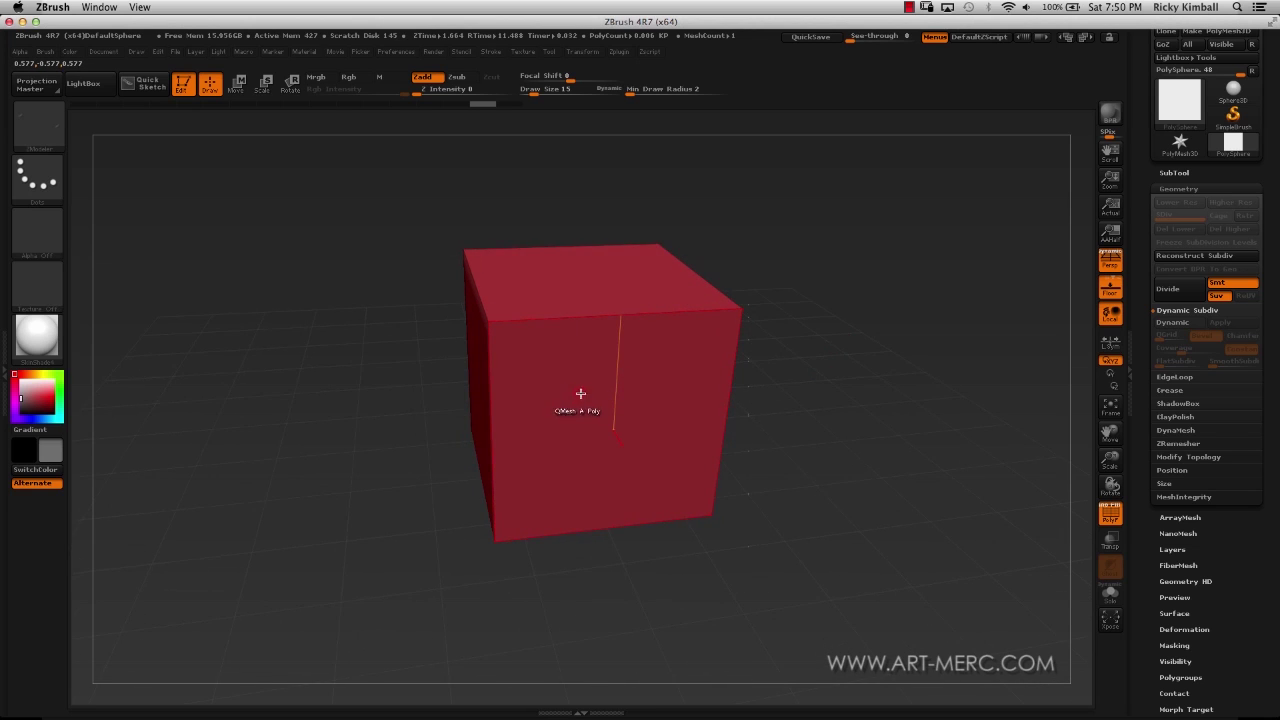
pyautogui.moveTo(400, 300); pyautogui.dragTo(309, 274)
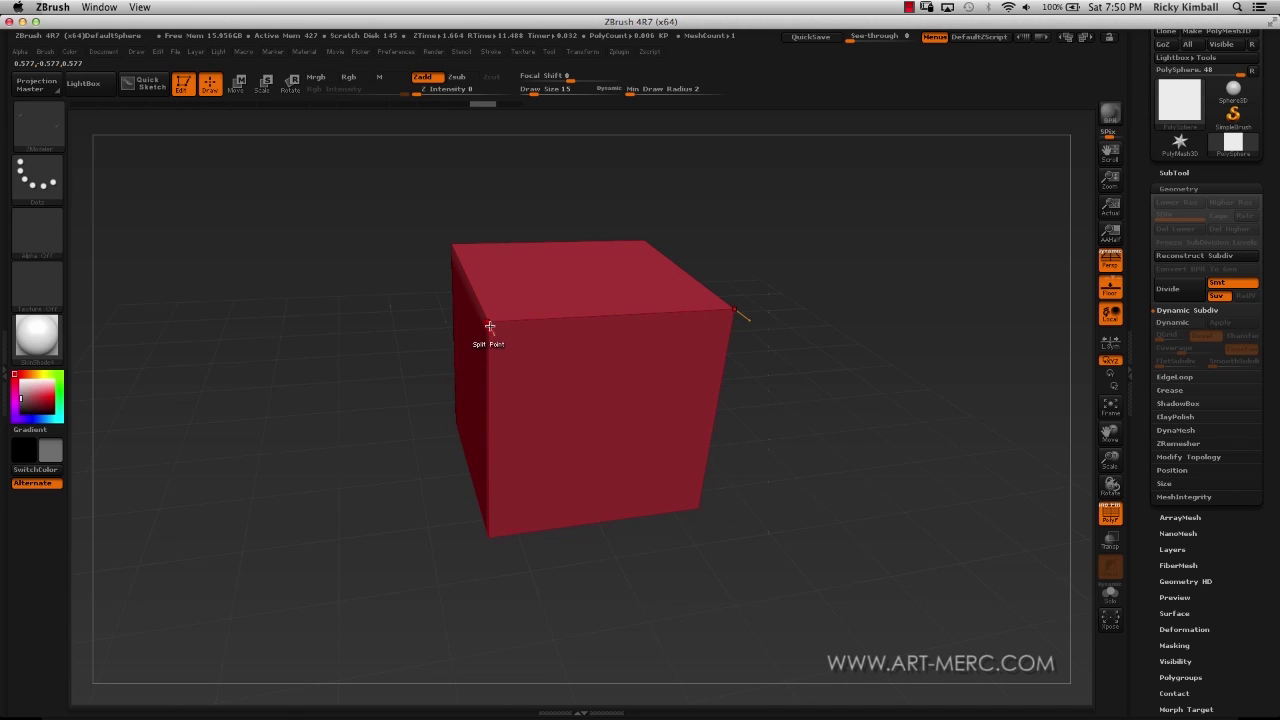
pyautogui.moveTo(849, 327)
pyautogui.mouseDown()
pyautogui.moveTo(849, 345)
pyautogui.moveTo(847, 331)
pyautogui.mouseUp()
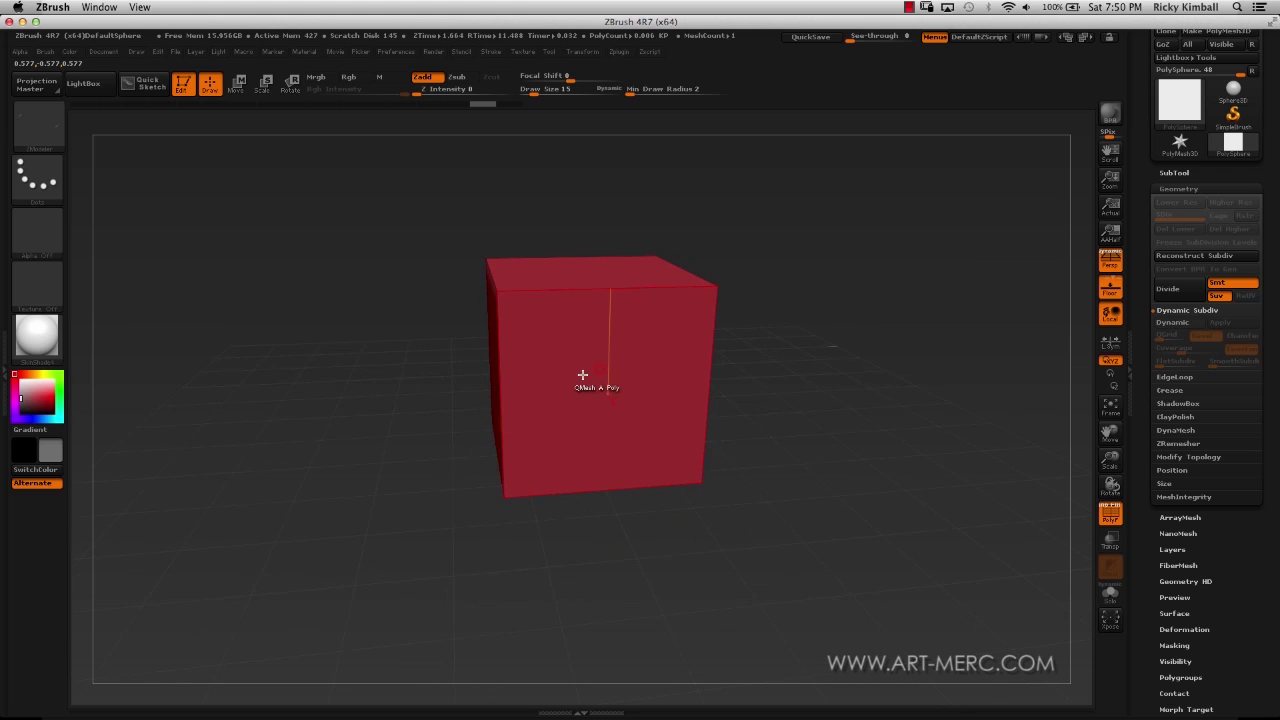
pyautogui.moveTo(362, 262); pyautogui.dragTo(352, 340)
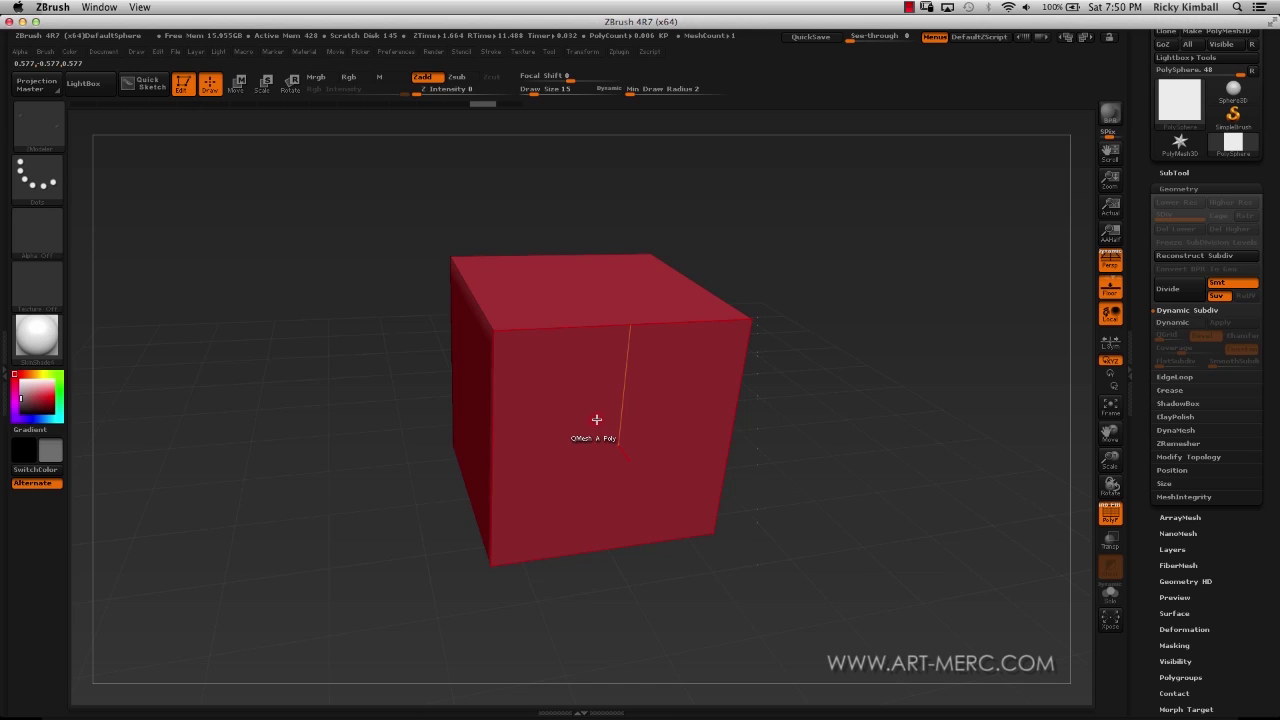
pyautogui.press('space')
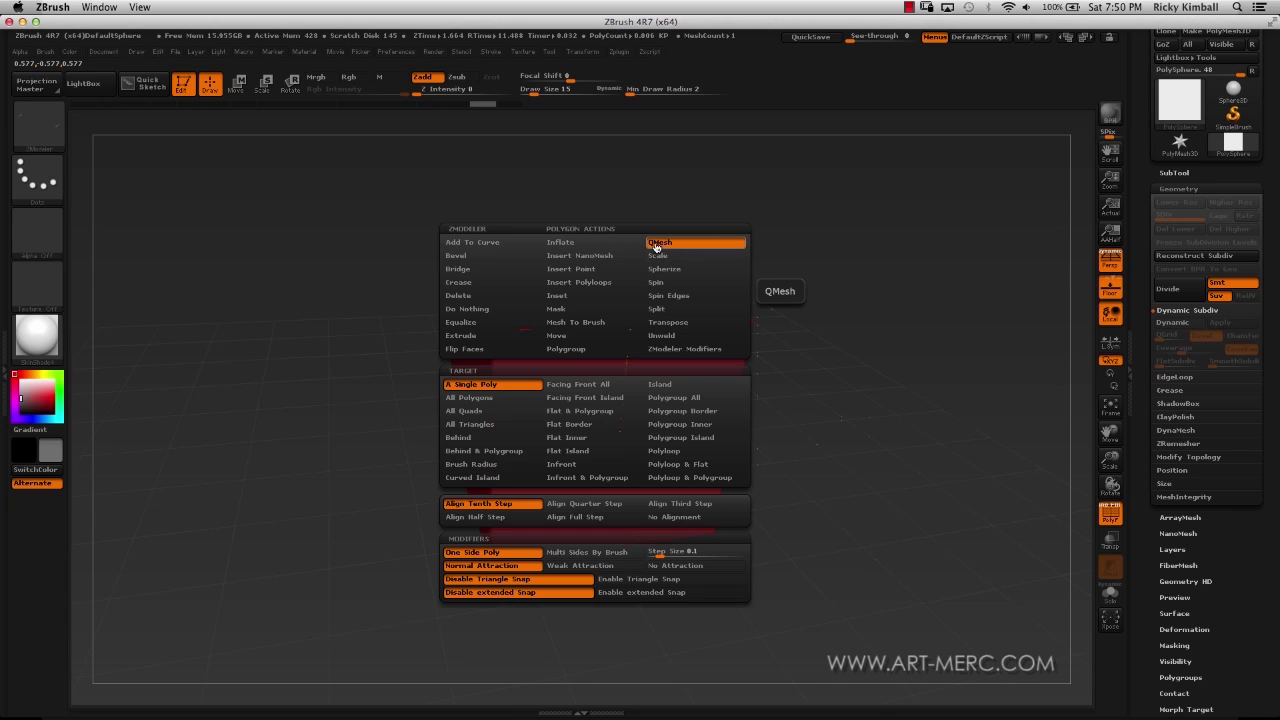
# - Target A Single Poly and settle on Equalize after trying Inset, Flip Faces, Extrude and Do Nothing
pyautogui.click(554, 298)
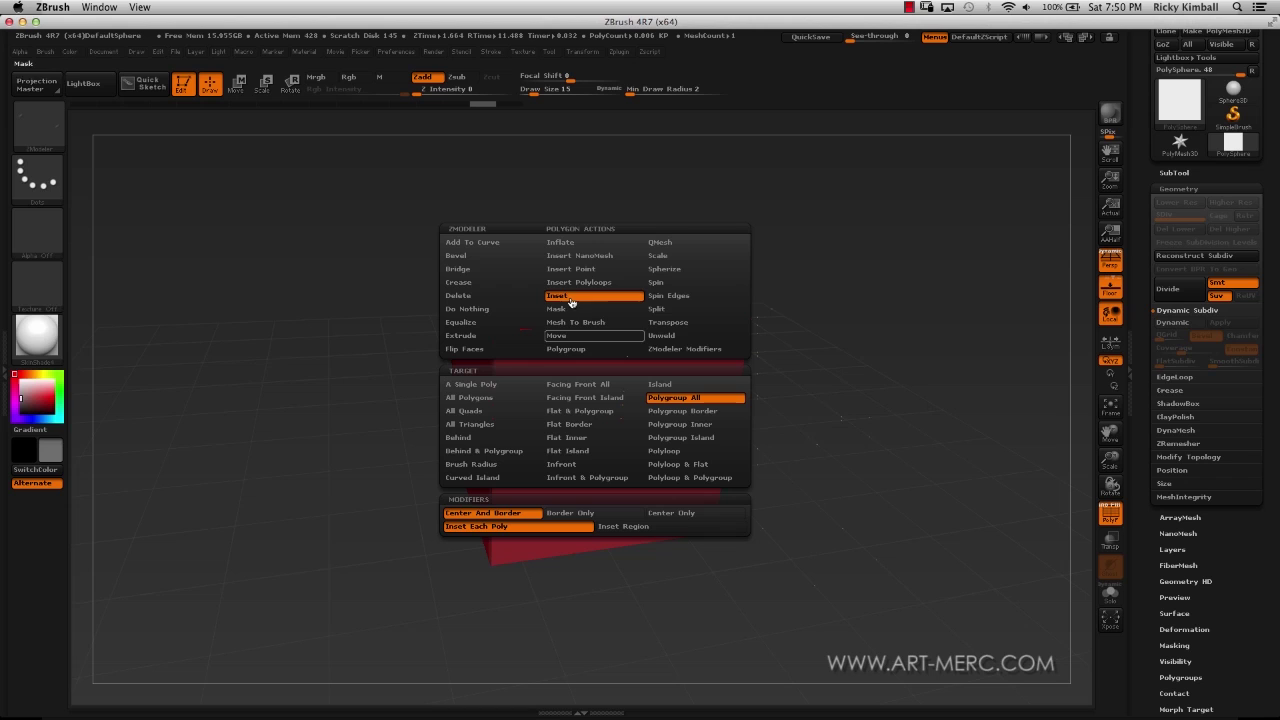
pyautogui.click(477, 389)
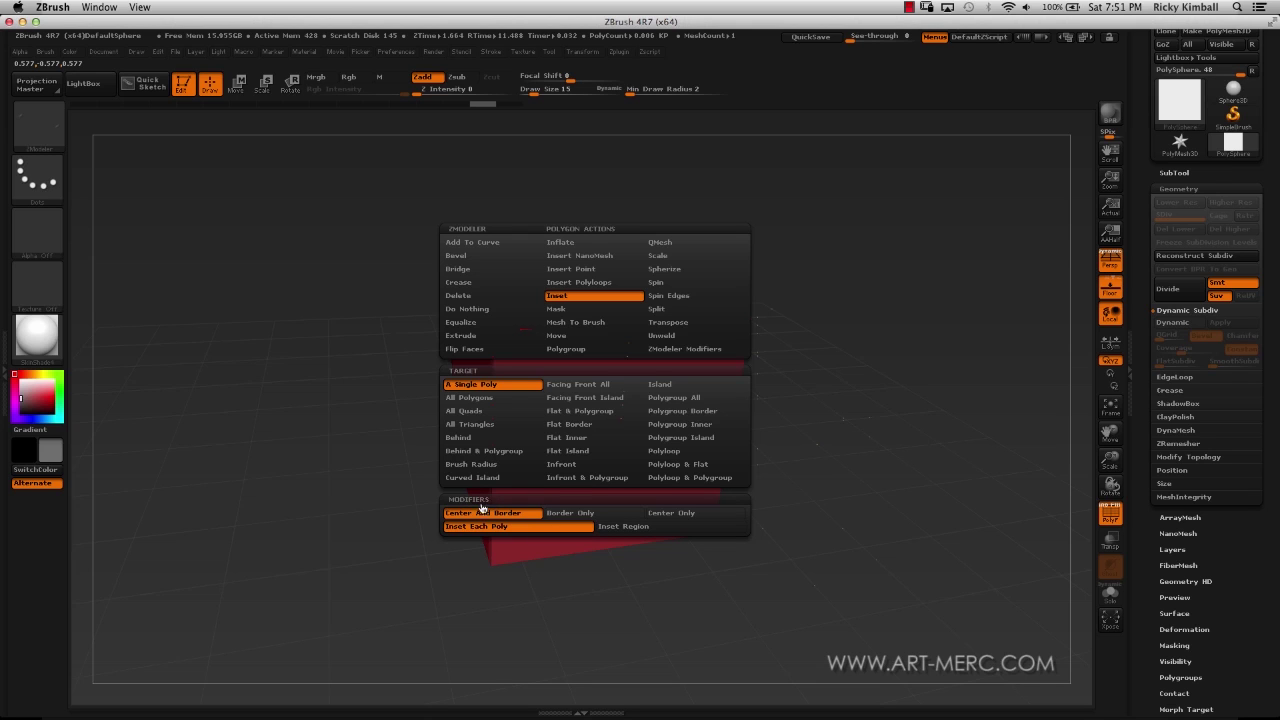
pyautogui.click(461, 349)
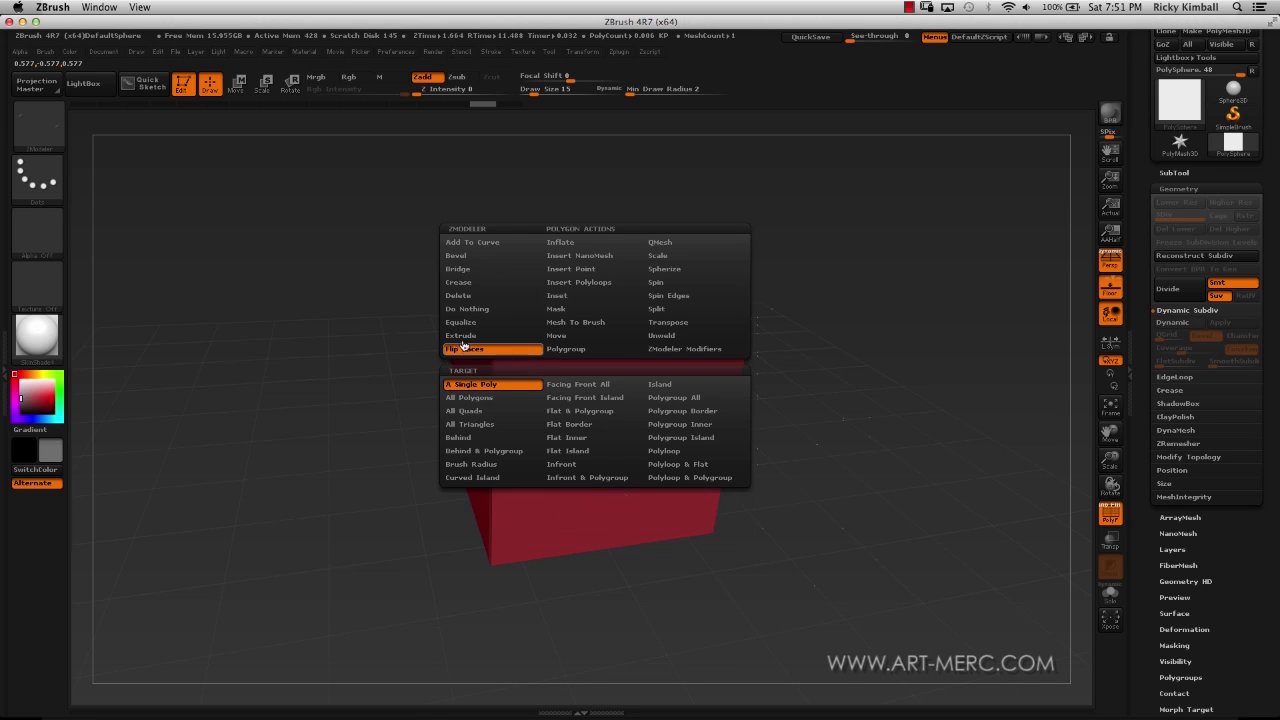
pyautogui.click(457, 336)
pyautogui.click(460, 323)
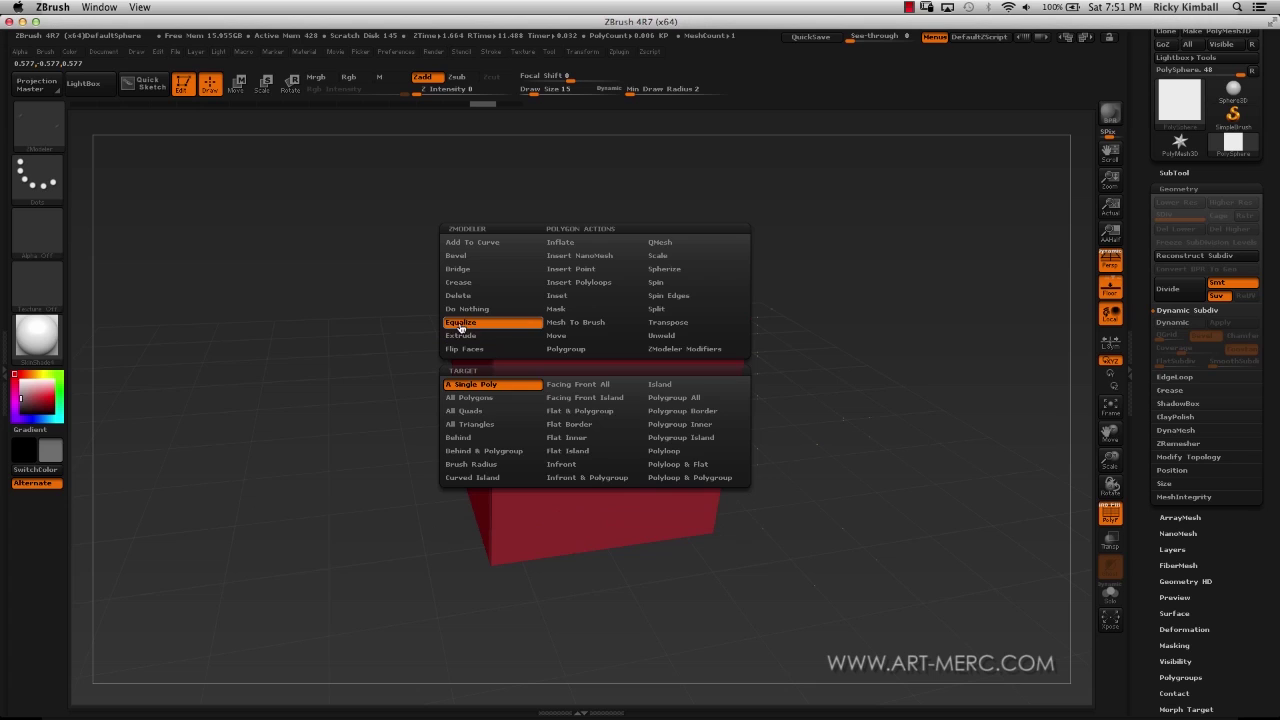
pyautogui.click(466, 309)
pyautogui.click(461, 323)
# - Cycle the polygon action through Extrude and Bridge, ending on Inset
pyautogui.click(462, 337)
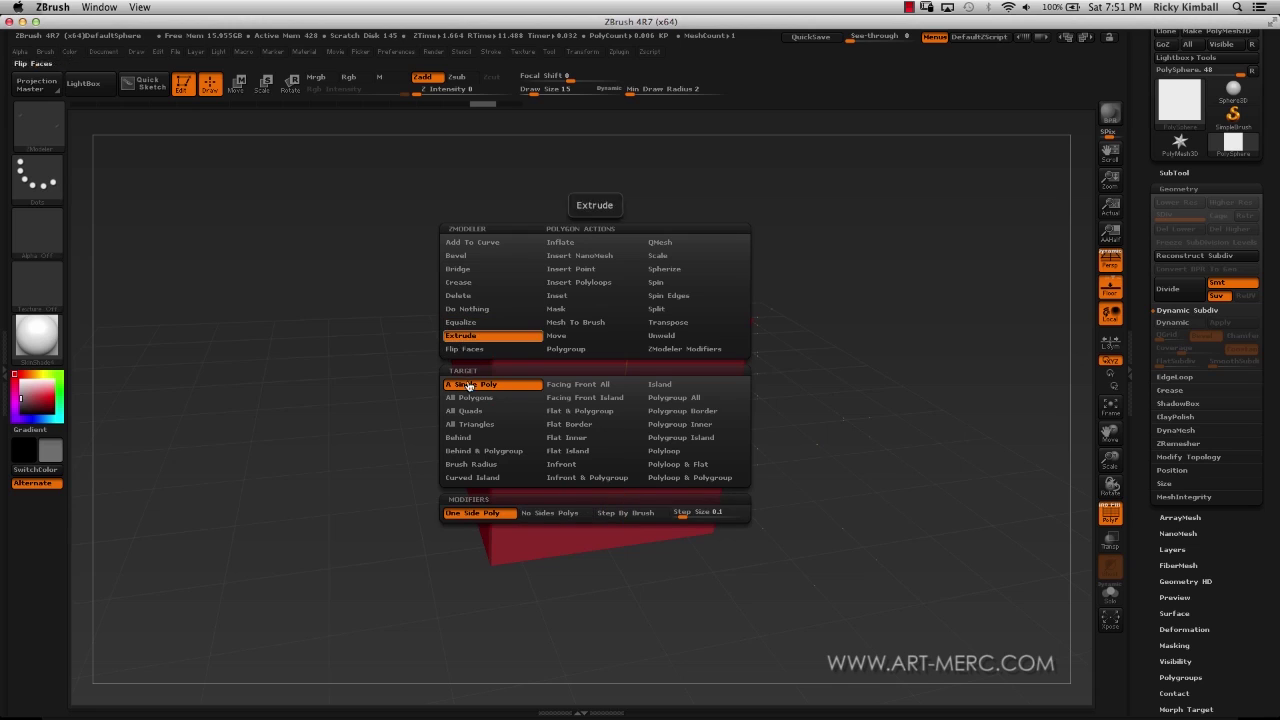
pyautogui.click(463, 269)
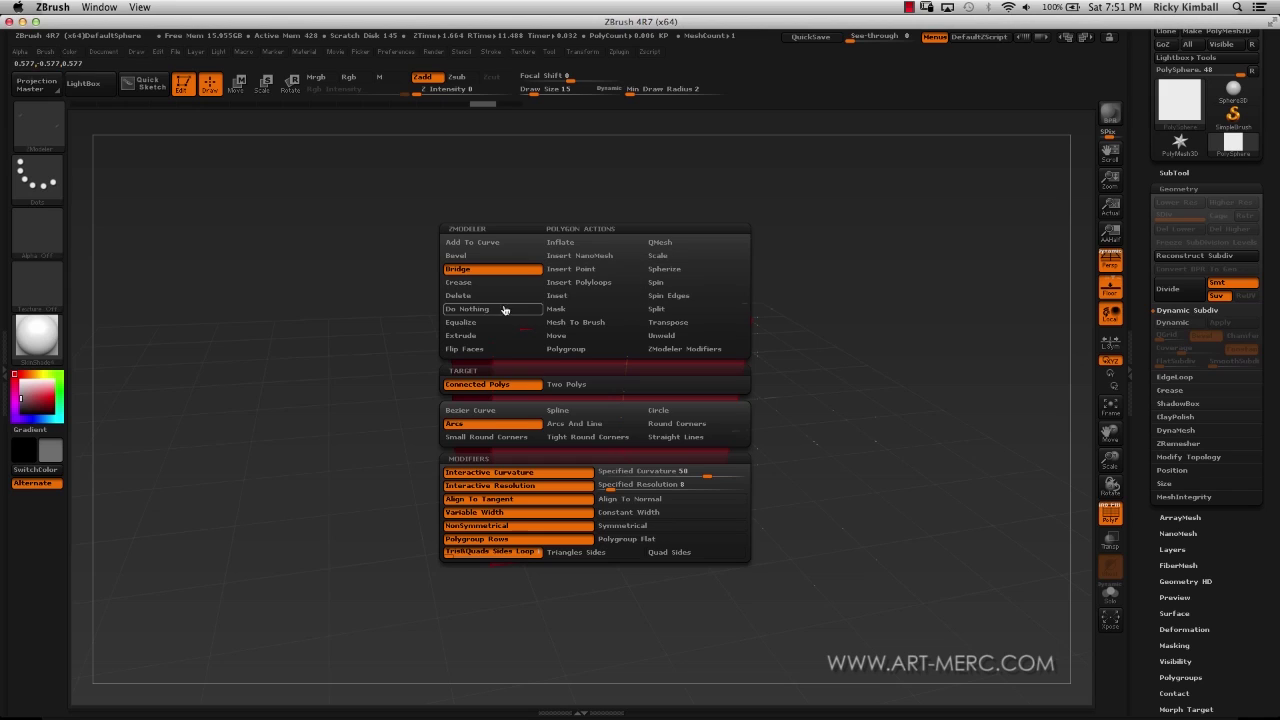
pyautogui.click(455, 338)
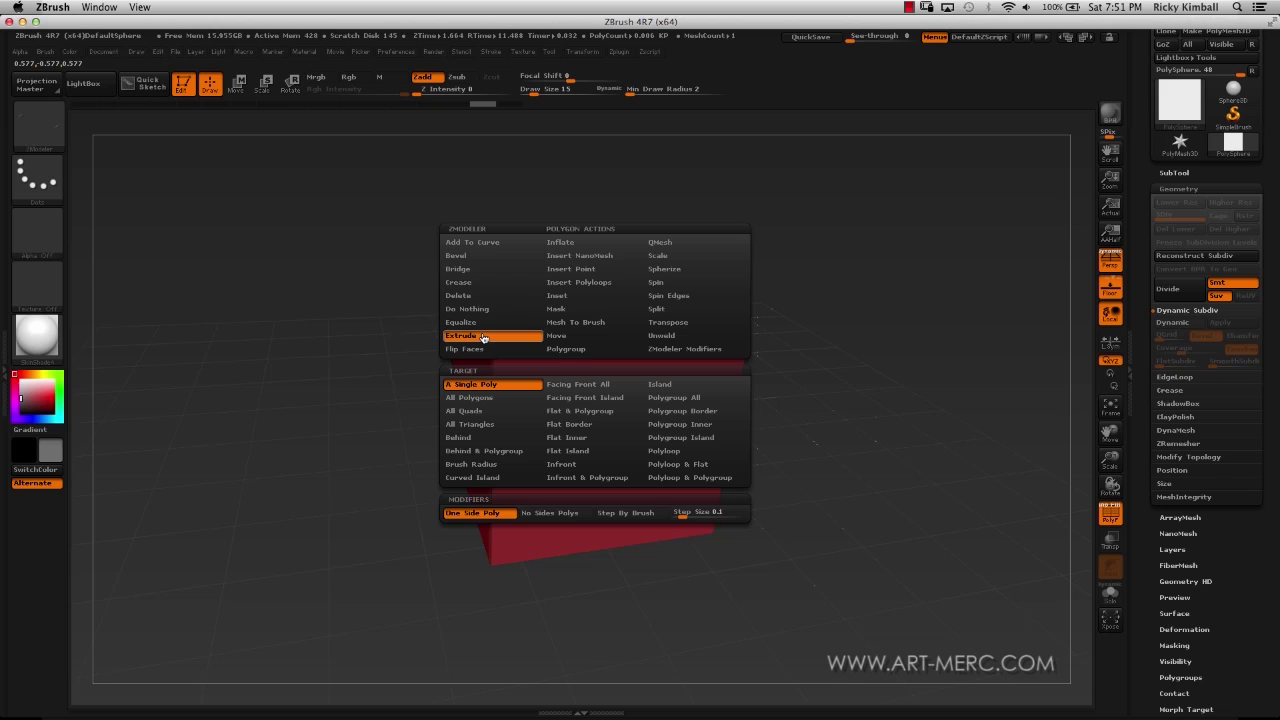
pyautogui.click(561, 298)
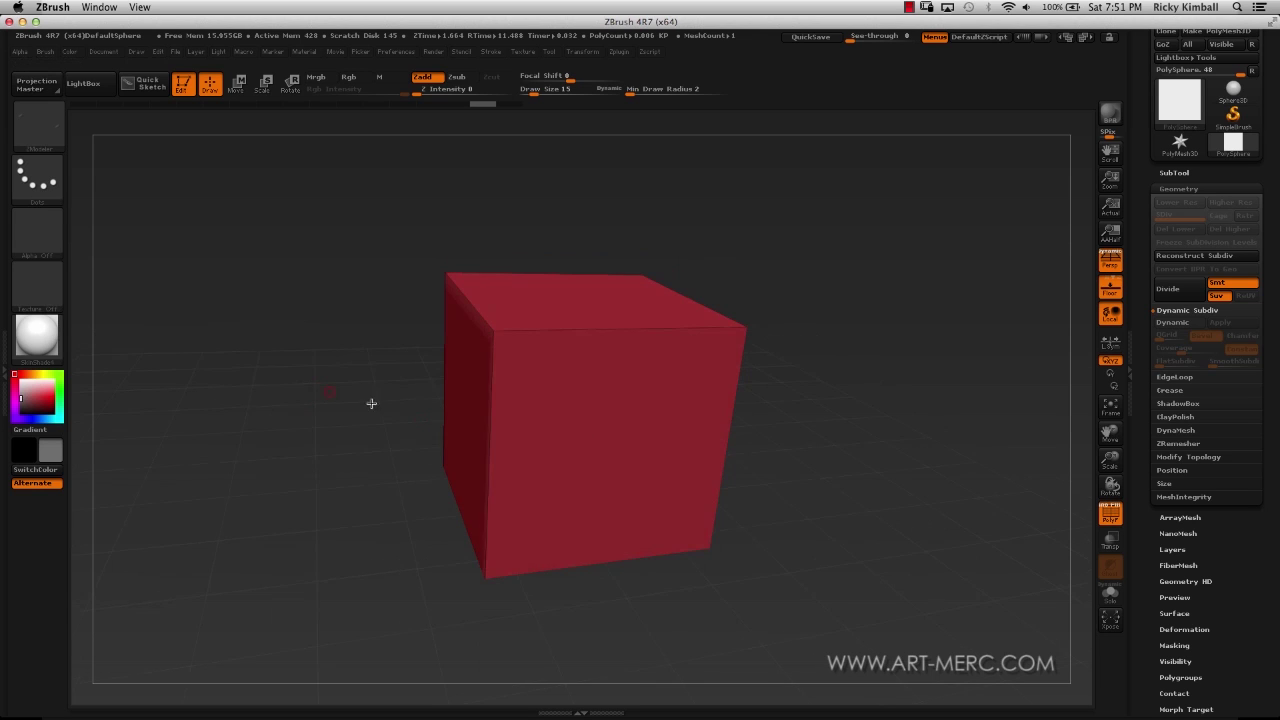
# - Inset bordered panels into the cube's front, top and side faces, turning the cube between them
pyautogui.moveTo(585, 439); pyautogui.dragTo(578, 495)
pyautogui.moveTo(333, 371)
pyautogui.mouseDown()
pyautogui.moveTo(366, 357)
pyautogui.moveTo(343, 351)
pyautogui.moveTo(336, 368)
pyautogui.moveTo(353, 363)
pyautogui.mouseUp()
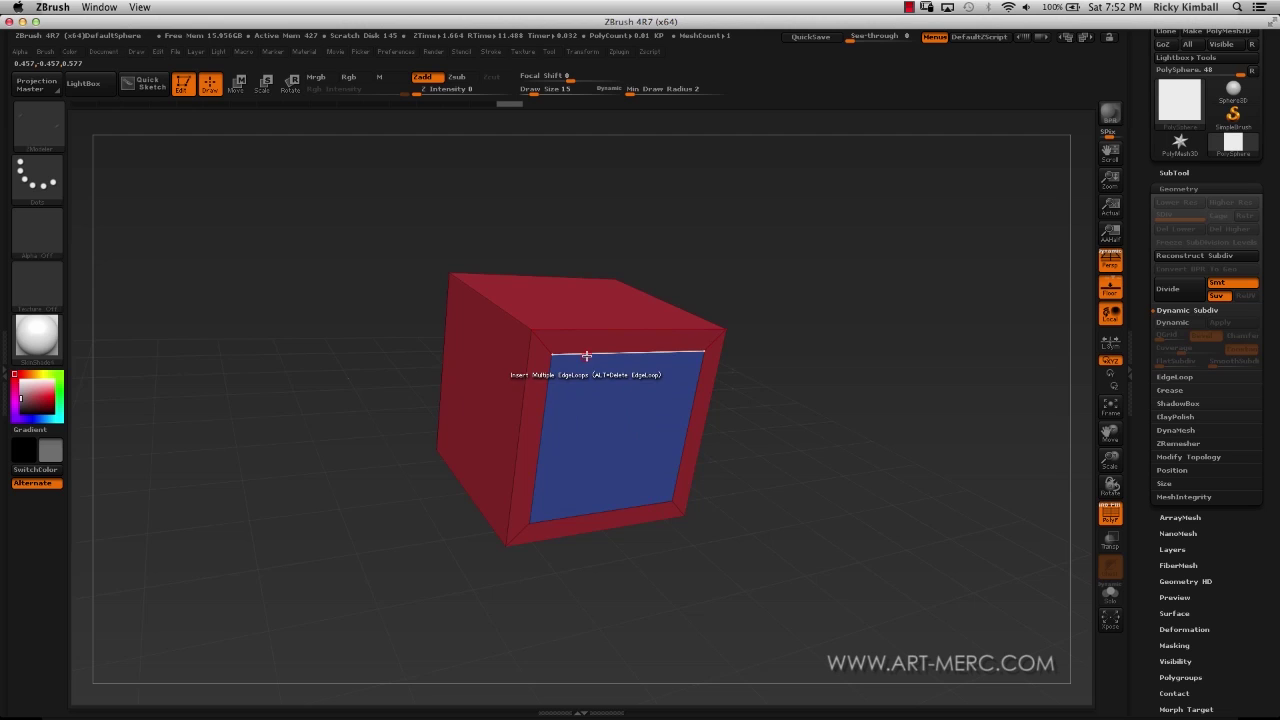
pyautogui.moveTo(310, 384); pyautogui.dragTo(317, 380)
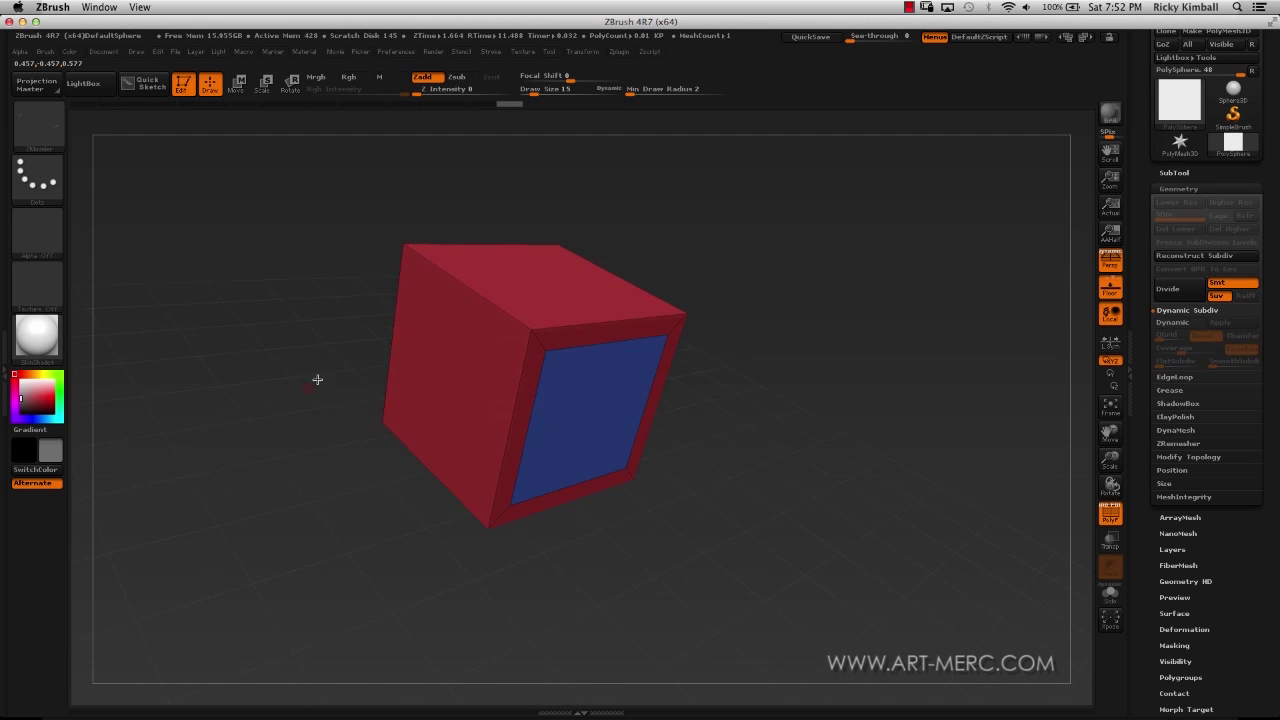
pyautogui.moveTo(286, 322); pyautogui.dragTo(300, 324)
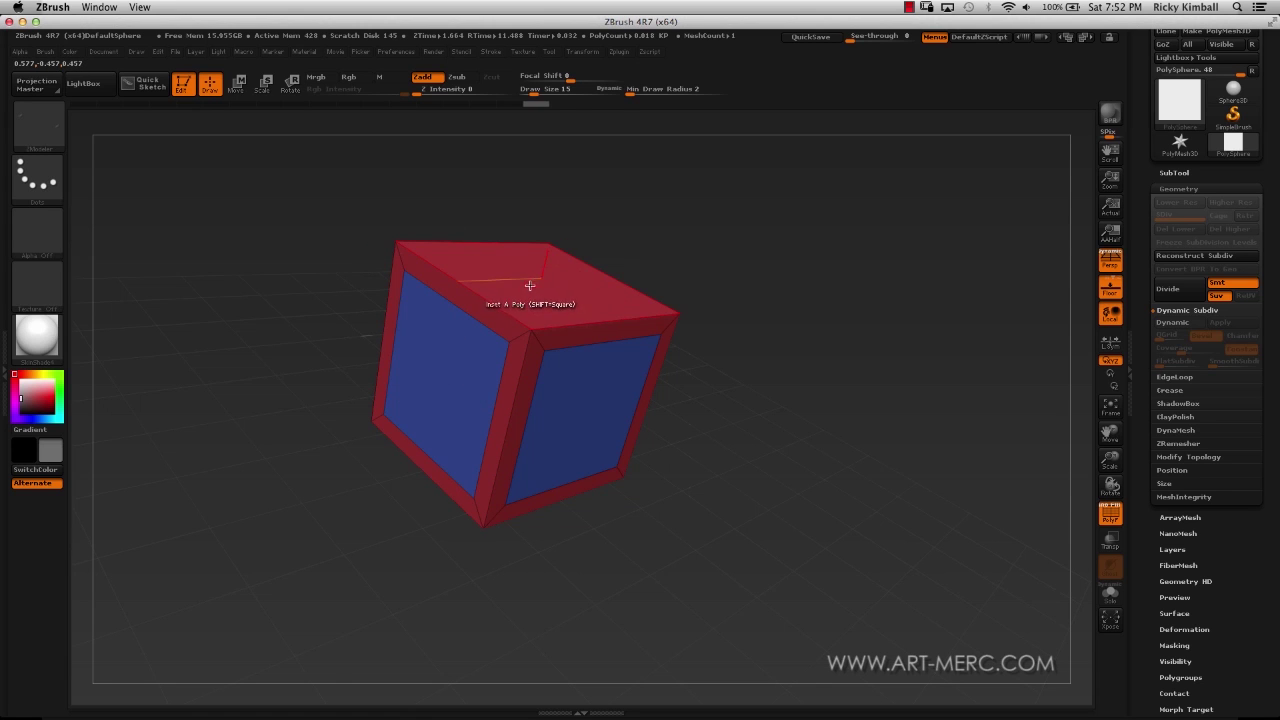
pyautogui.click(530, 285)
pyautogui.moveTo(343, 189); pyautogui.dragTo(377, 189)
pyautogui.moveTo(400, 366); pyautogui.dragTo(629, 363)
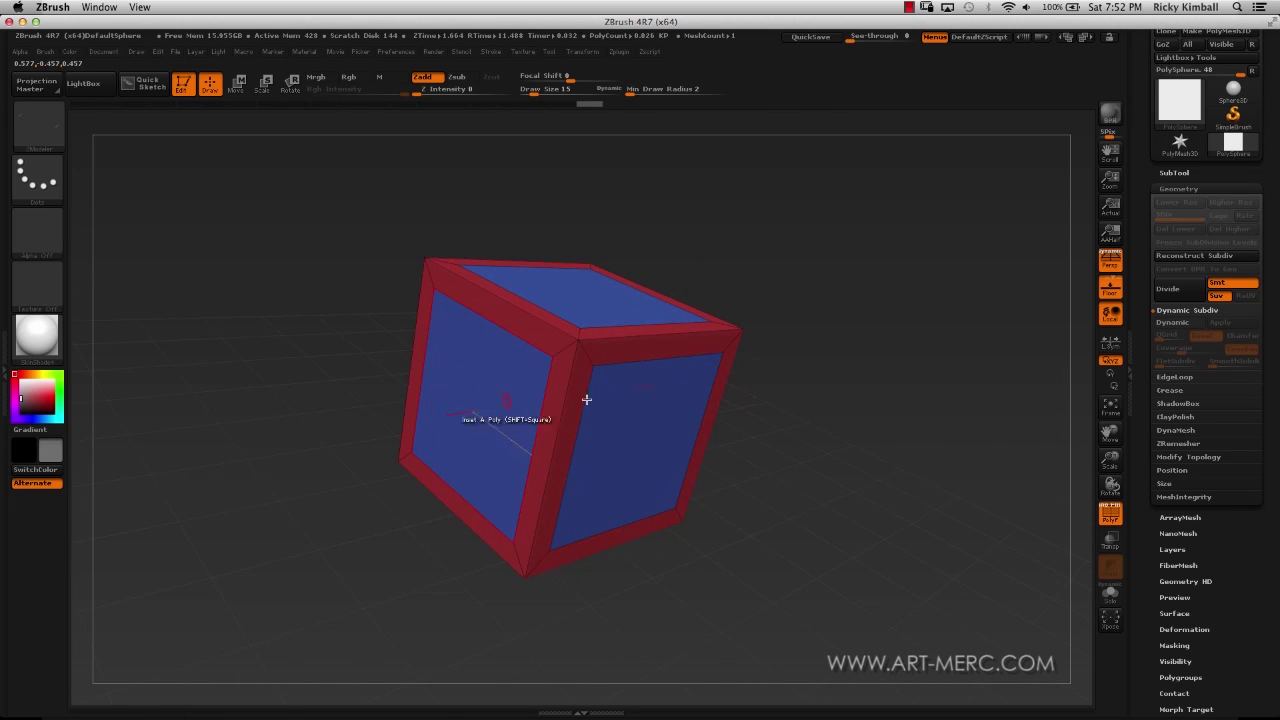
pyautogui.moveTo(285, 290); pyautogui.dragTo(342, 282)
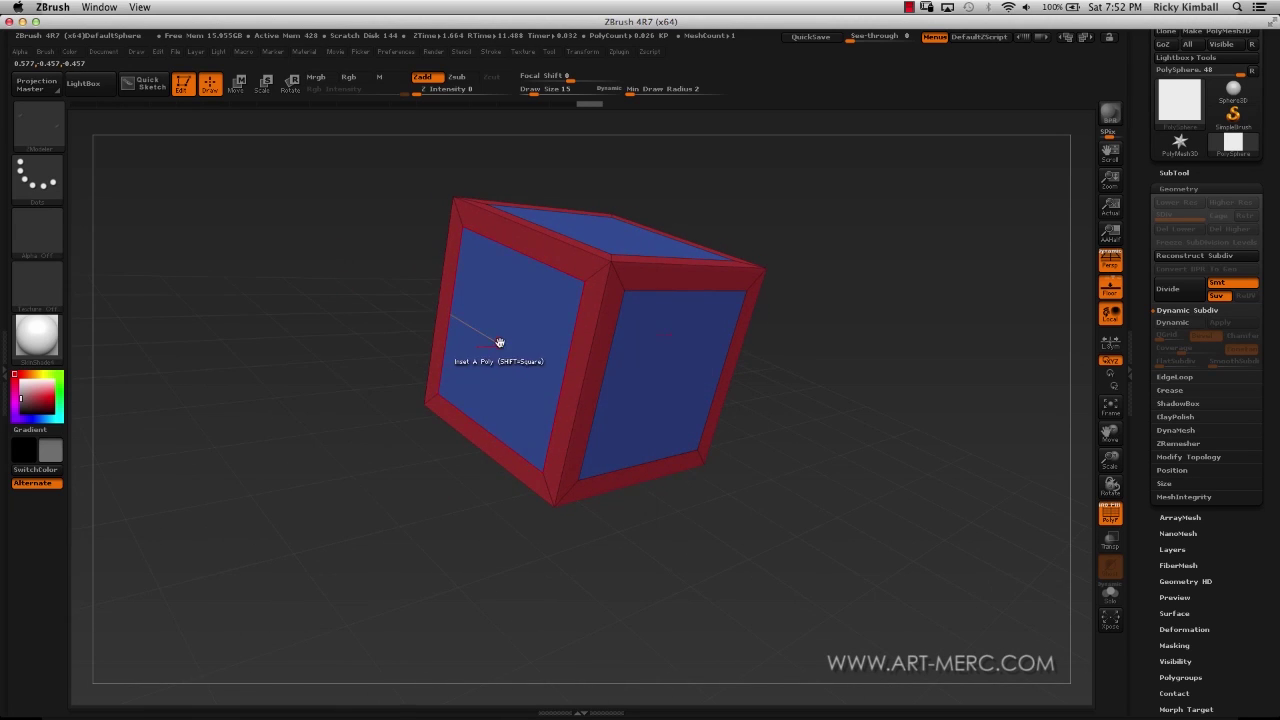
pyautogui.press('space')
# - Extrude the inset side, front and top panels outward into purple blocks around the red core
pyautogui.moveTo(320, 320); pyautogui.dragTo(293, 323)
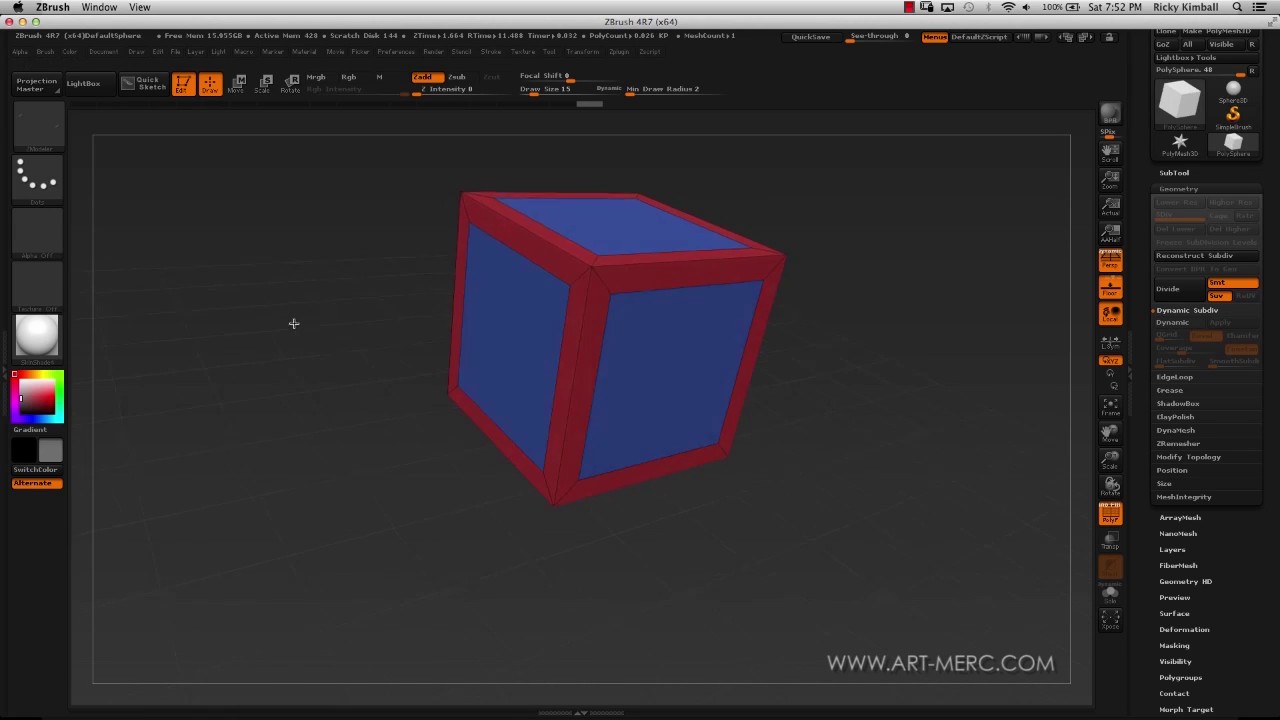
pyautogui.moveTo(492, 339); pyautogui.dragTo(349, 394)
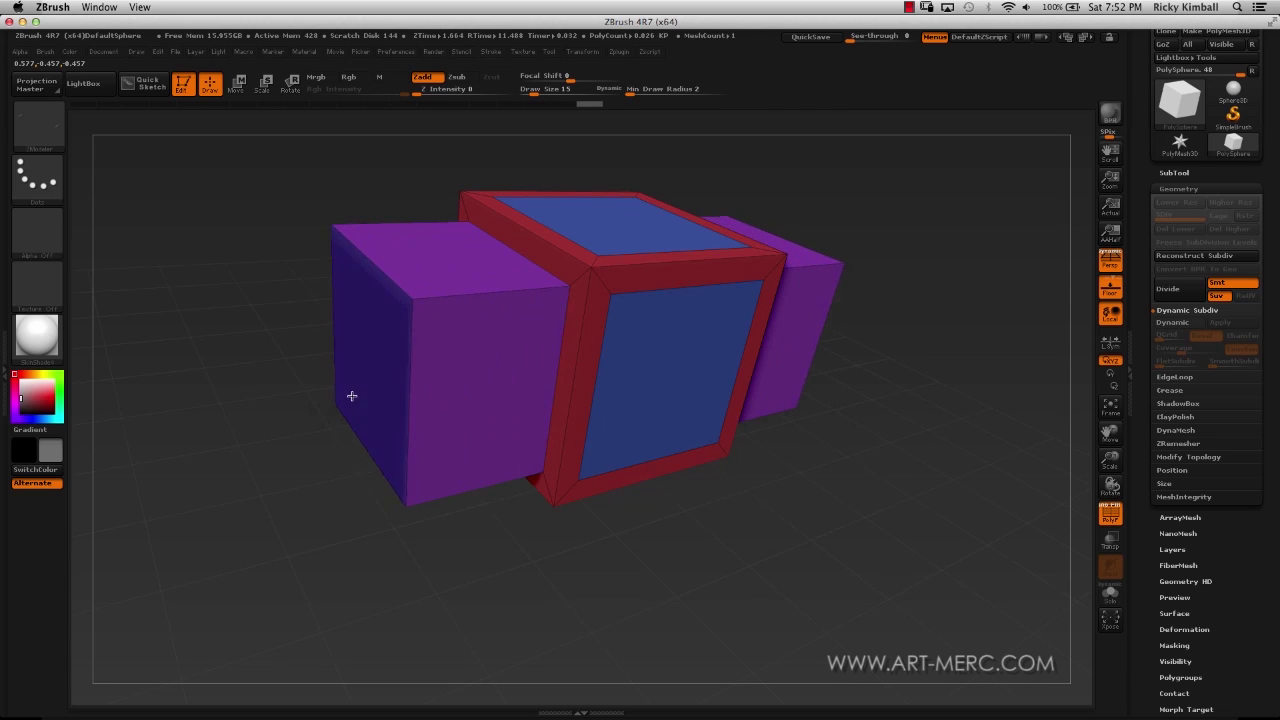
pyautogui.moveTo(625, 347); pyautogui.dragTo(591, 332)
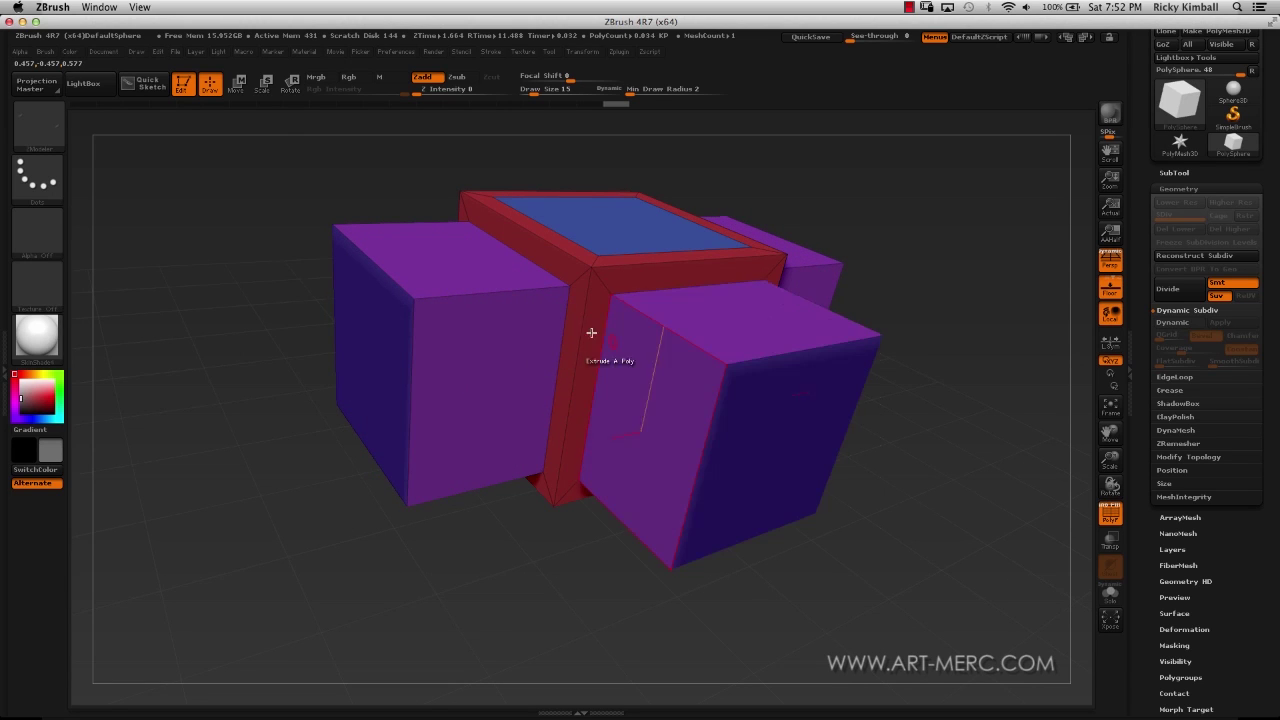
pyautogui.moveTo(289, 183); pyautogui.dragTo(400, 263)
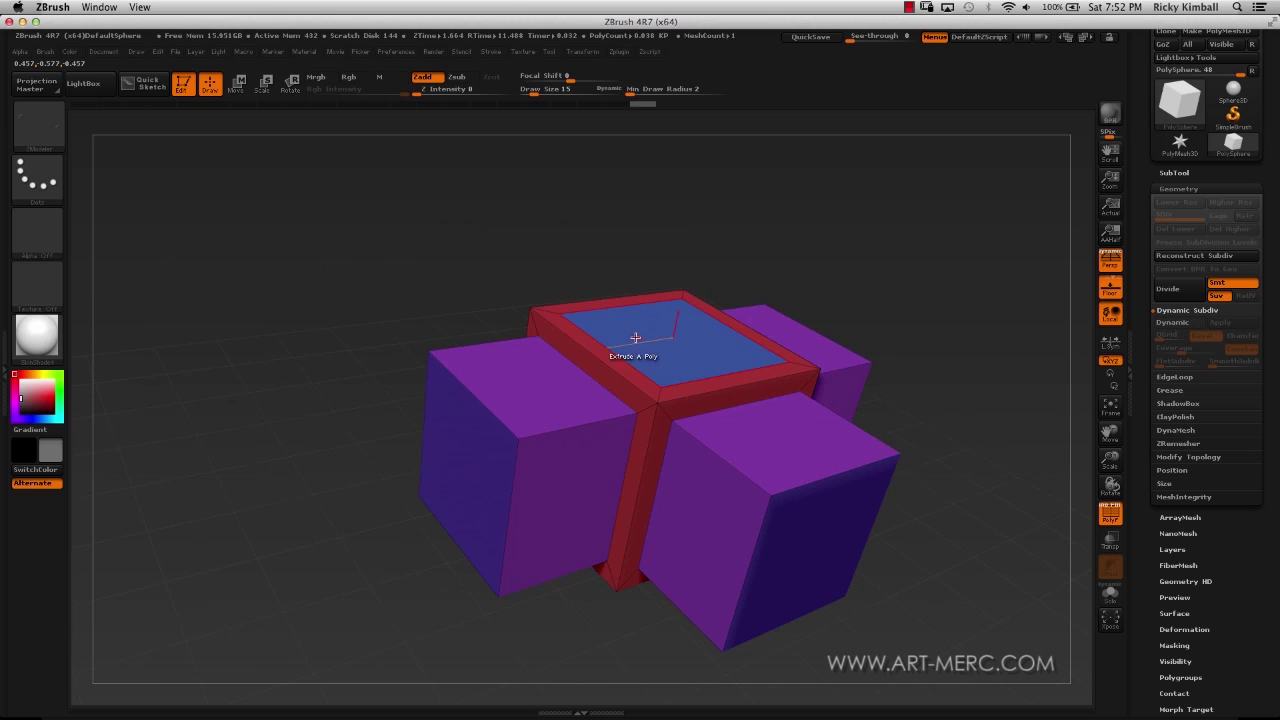
pyautogui.moveTo(614, 337); pyautogui.dragTo(458, 320)
pyautogui.moveTo(207, 289); pyautogui.dragTo(209, 246)
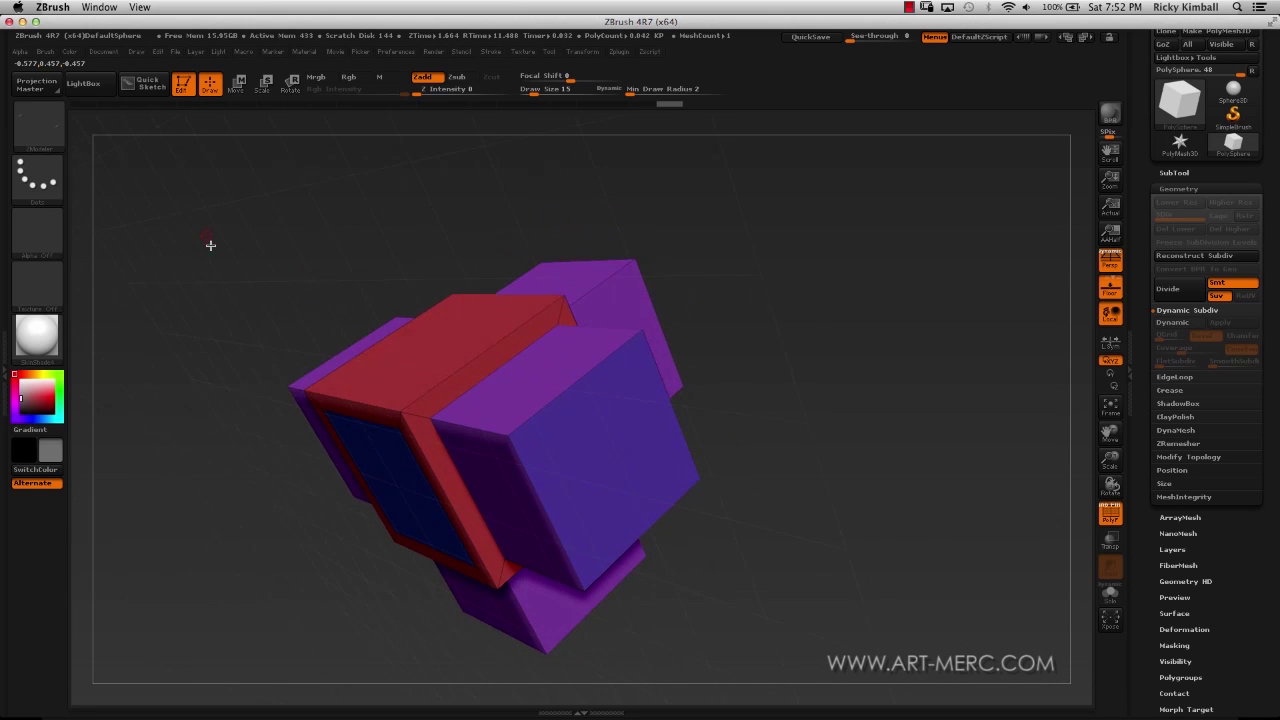
pyautogui.moveTo(437, 343); pyautogui.dragTo(410, 340)
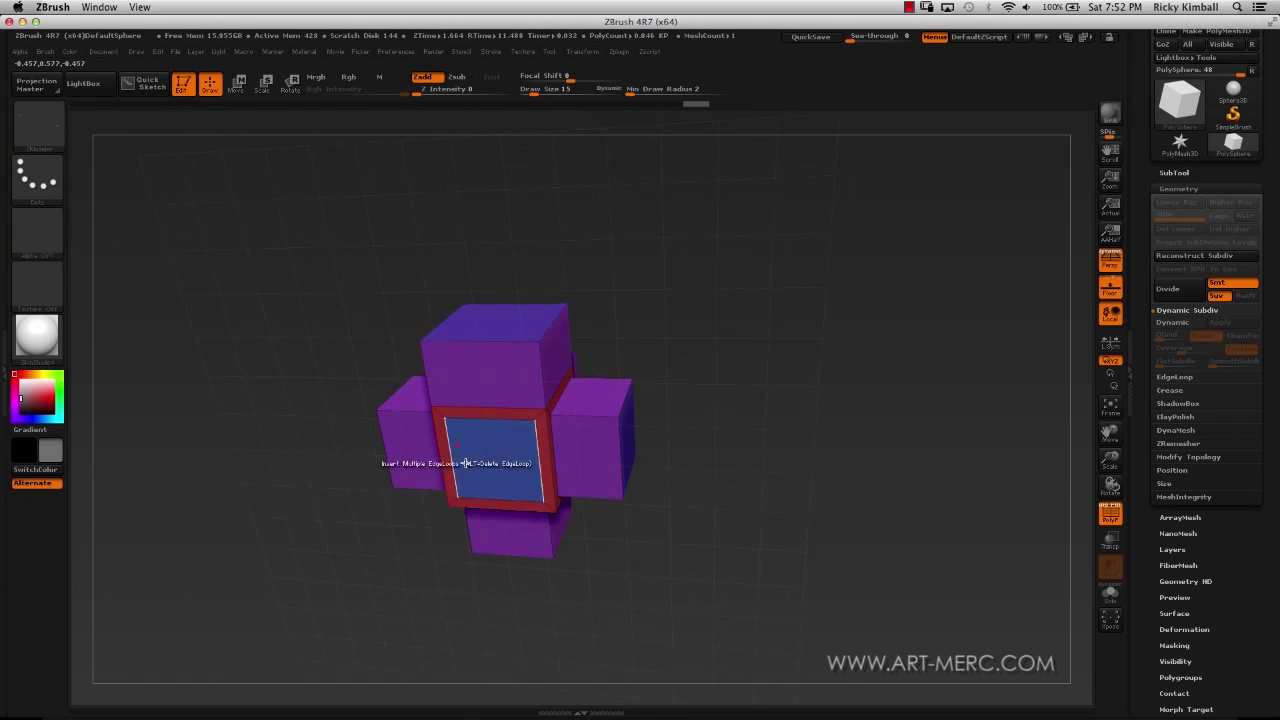
pyautogui.moveTo(490, 452); pyautogui.dragTo(310, 320)
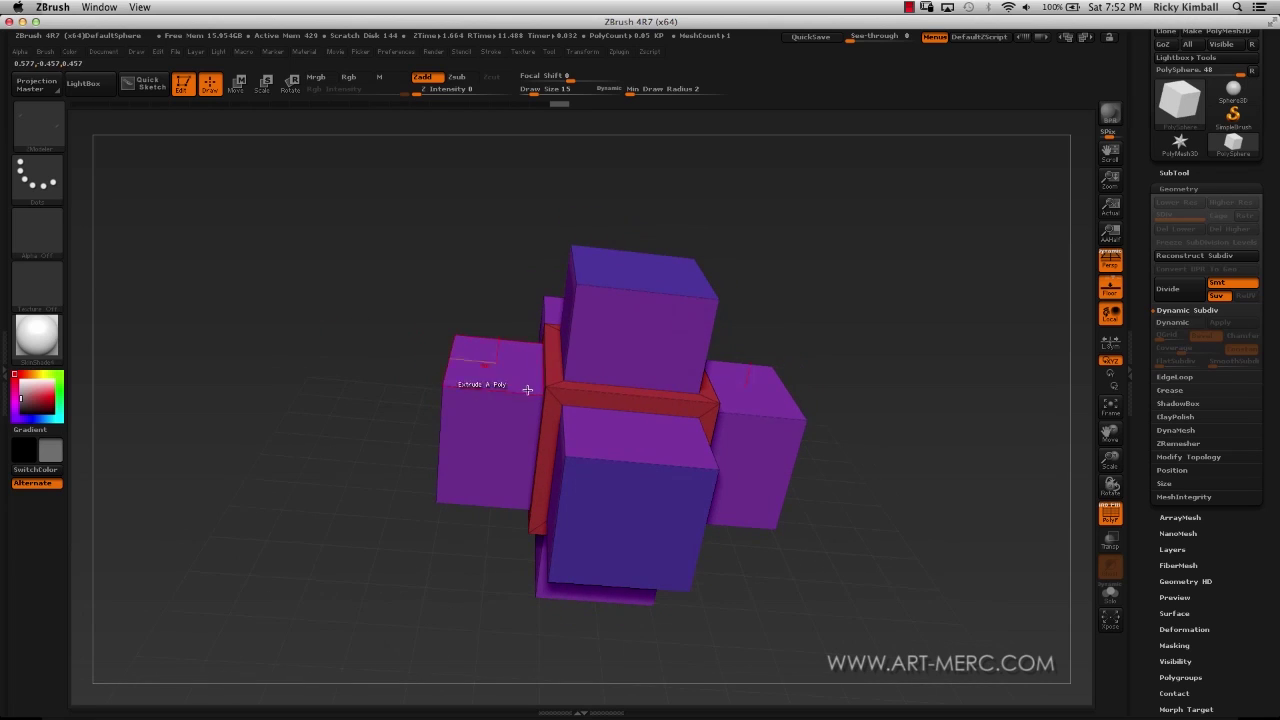
# - Try the Insert edge action with Multiple EdgeLoops on the mesh, then undo the added loops
pyautogui.press('space')
pyautogui.press('space')
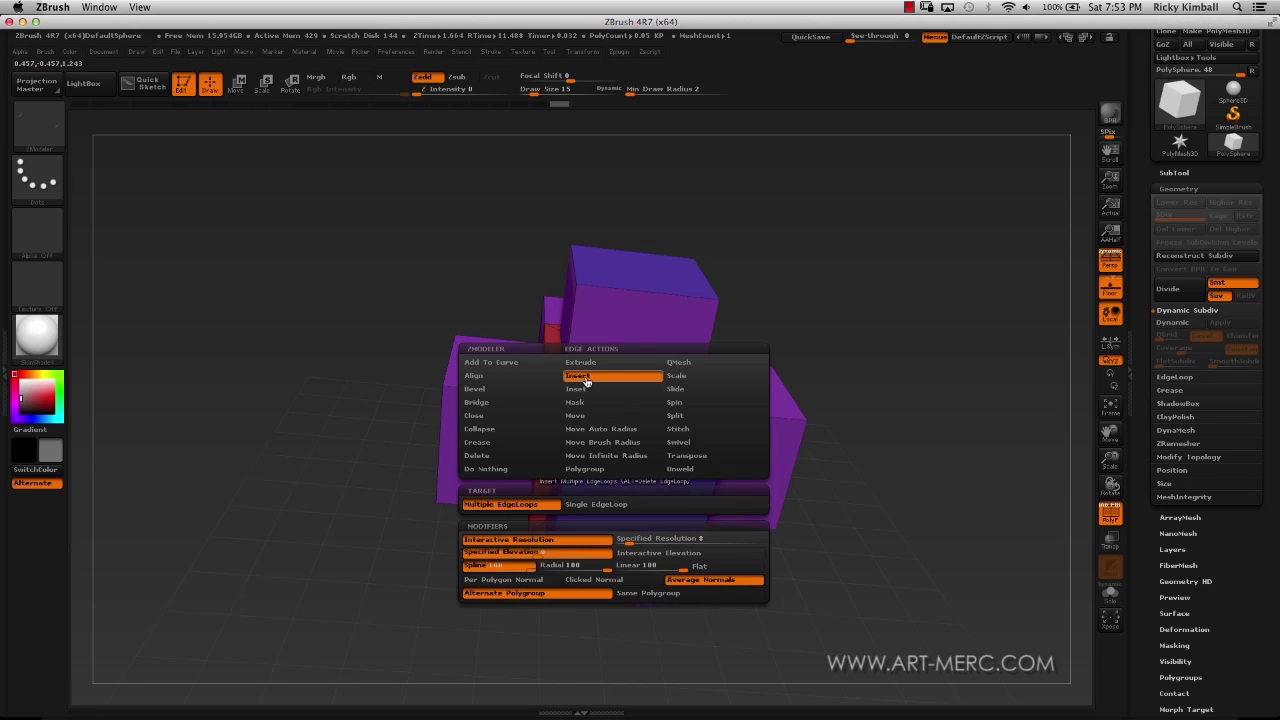
pyautogui.moveTo(450, 560); pyautogui.dragTo(562, 455)
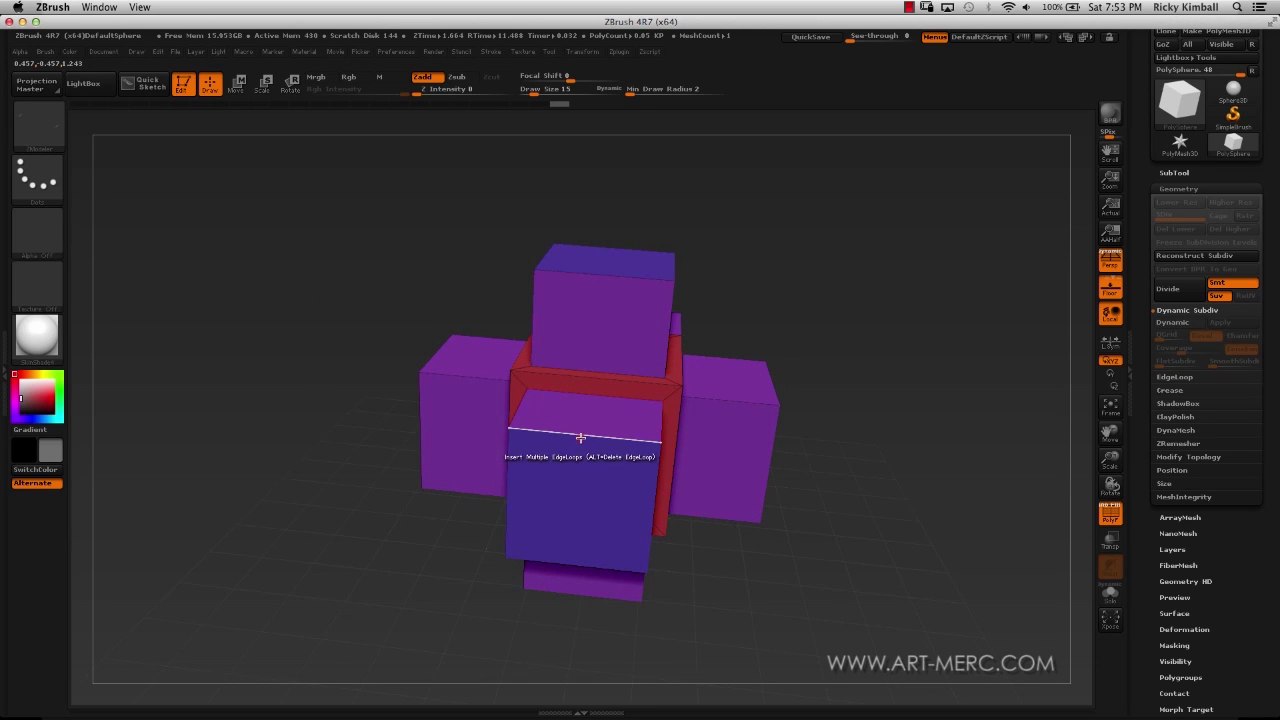
pyautogui.click(581, 437)
pyautogui.moveTo(340, 286); pyautogui.dragTo(570, 360)
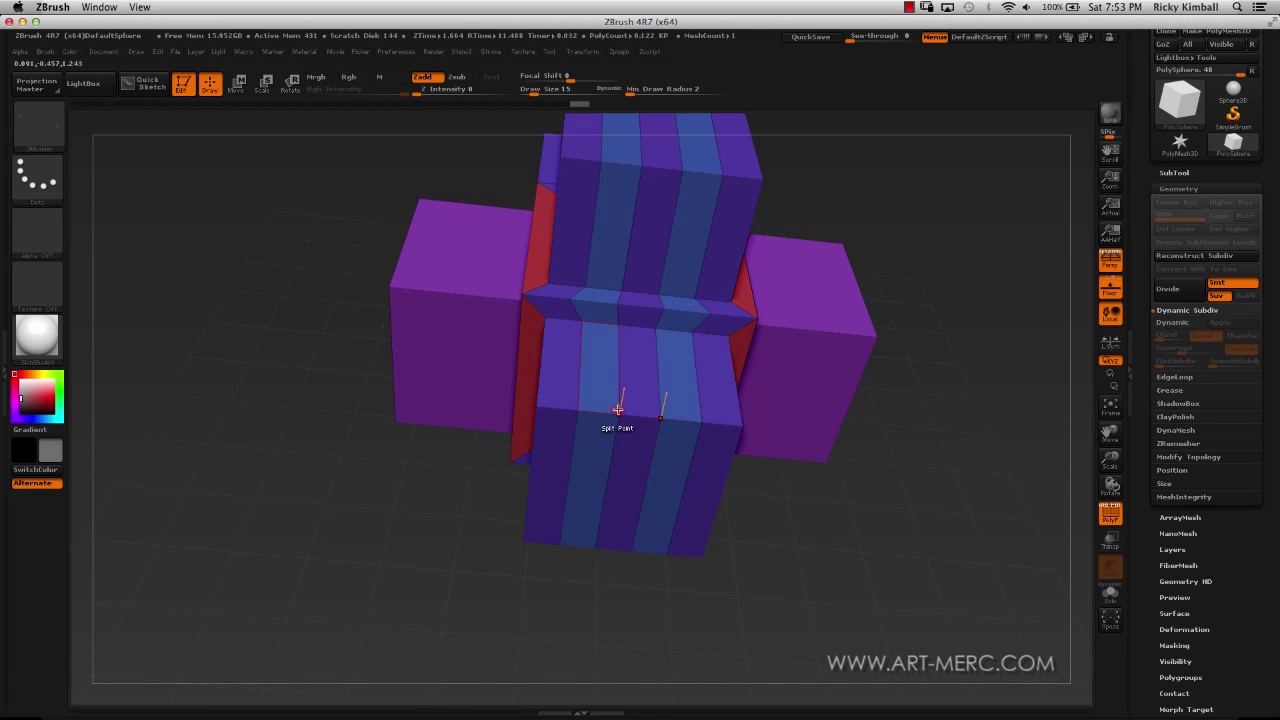
pyautogui.hotkey('ctrl', 'z')
pyautogui.press('space')
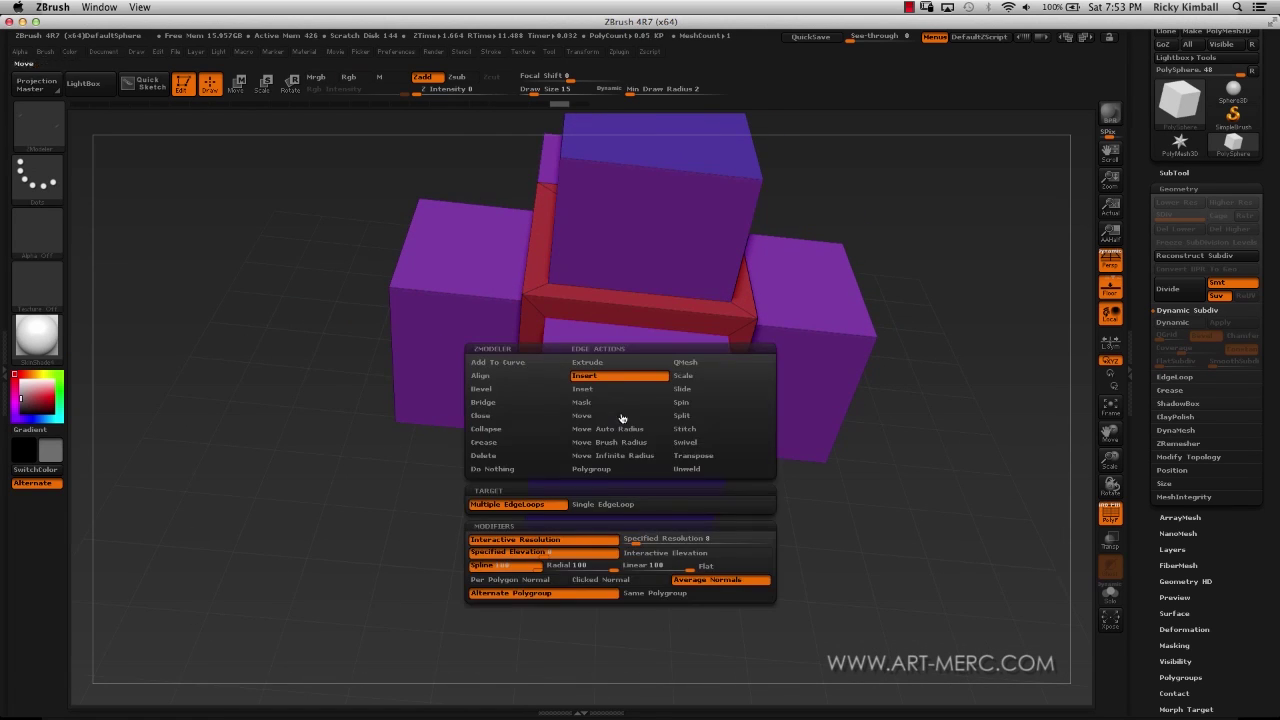
# - Switch Insert to a single edge loop, add a vertical loop, and flatten the view with P
pyautogui.click(600, 505)
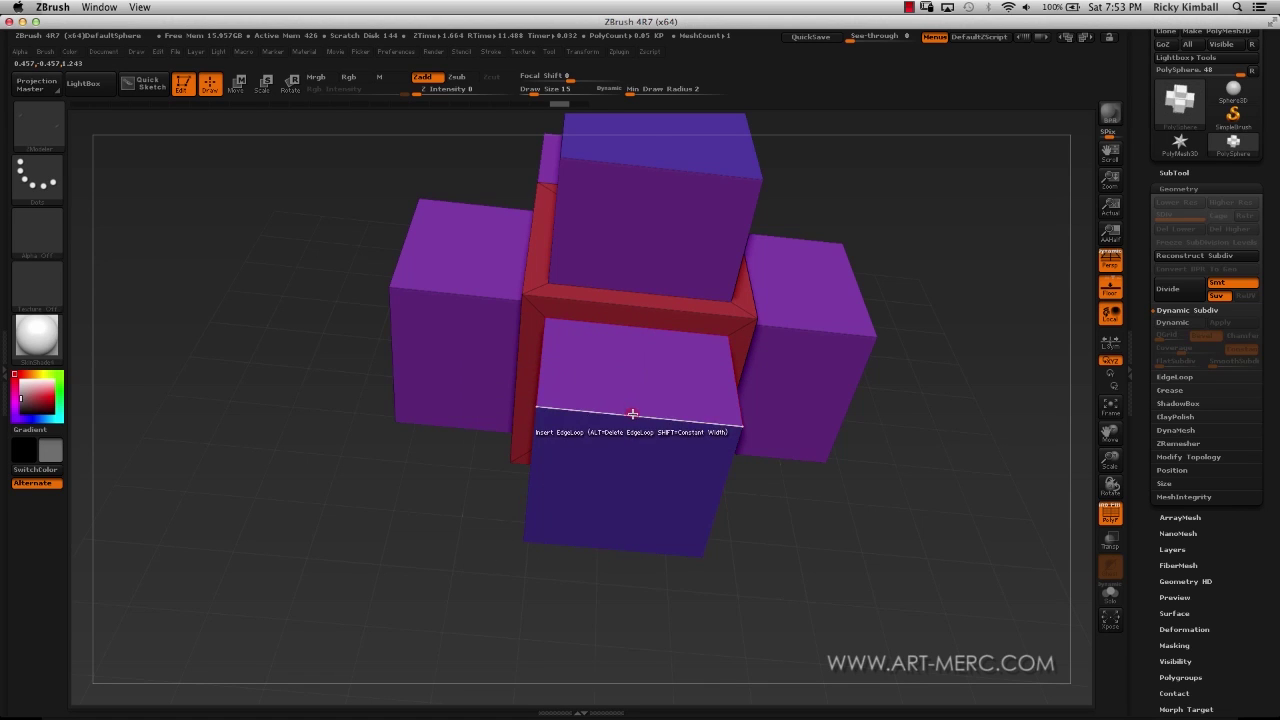
pyautogui.click(632, 413)
pyautogui.moveTo(280, 269); pyautogui.dragTo(328, 304)
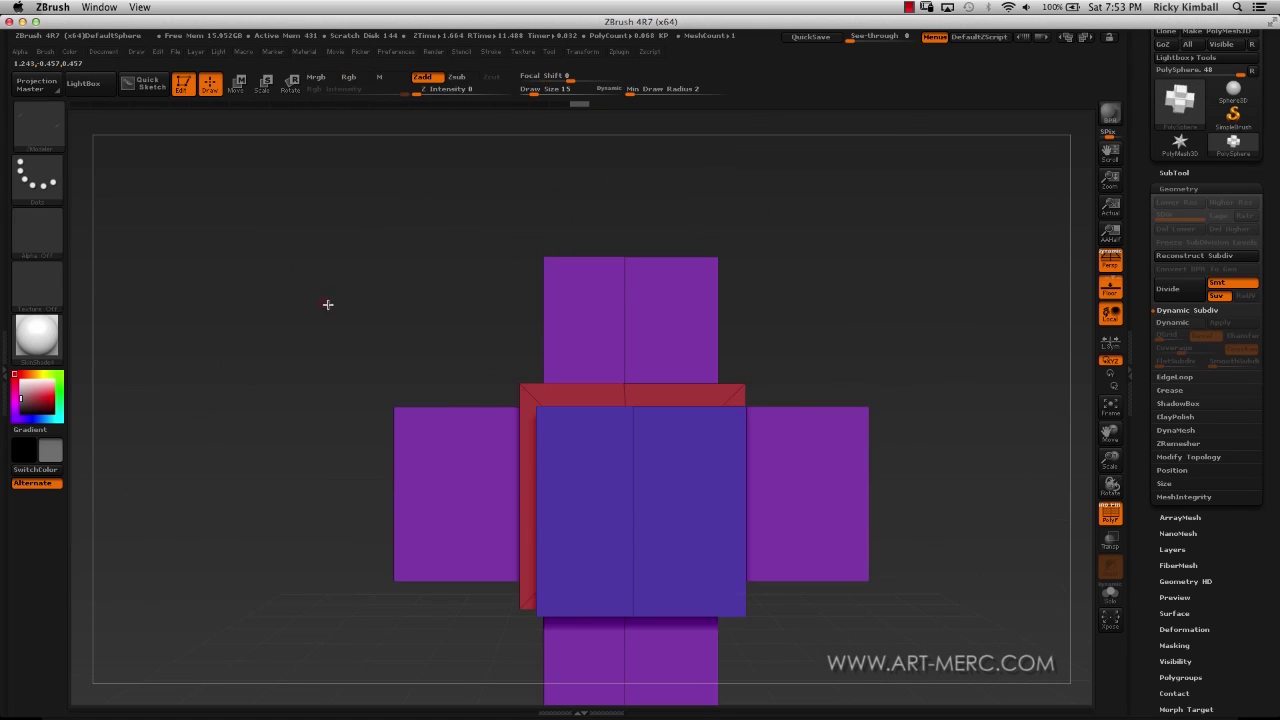
pyautogui.moveTo(470, 330); pyautogui.dragTo(371, 371)
pyautogui.press('p')
# - Add a vertical edge loop down the middle and another across a purple block
pyautogui.click(599, 459)
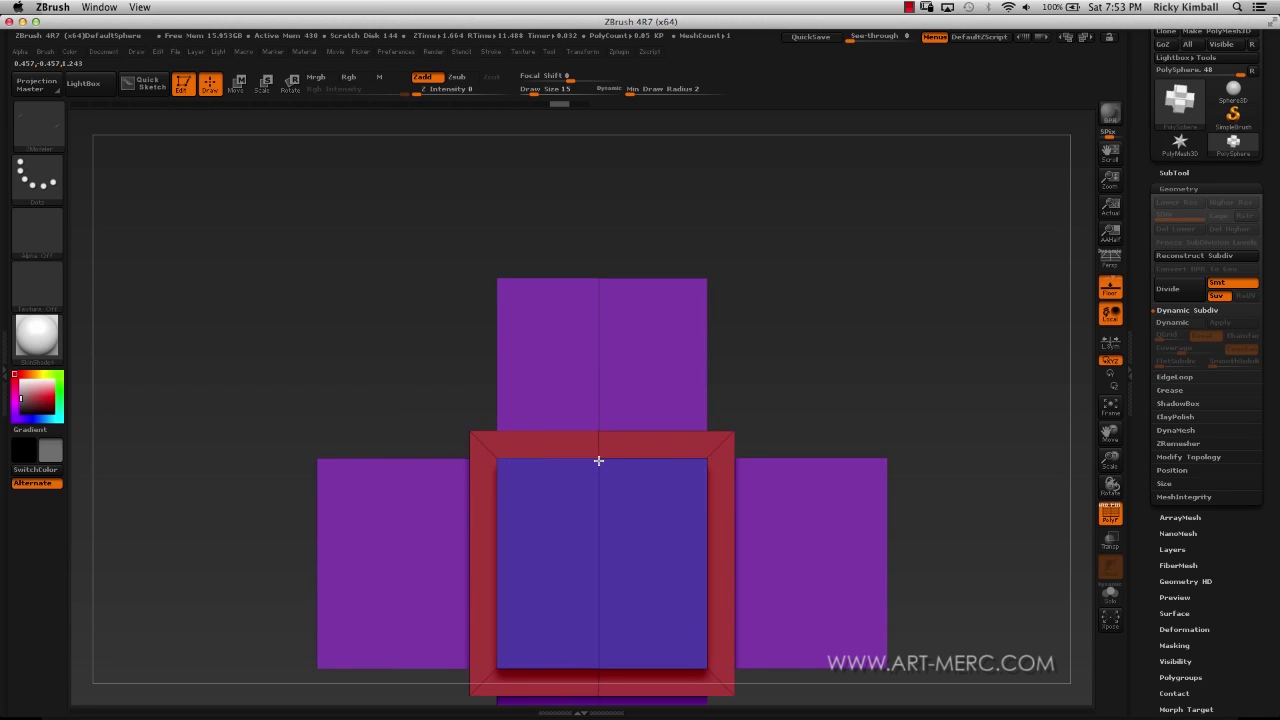
pyautogui.keyDown('alt'); pyautogui.moveTo(394, 311); pyautogui.dragTo(608, 274); pyautogui.keyUp('alt')
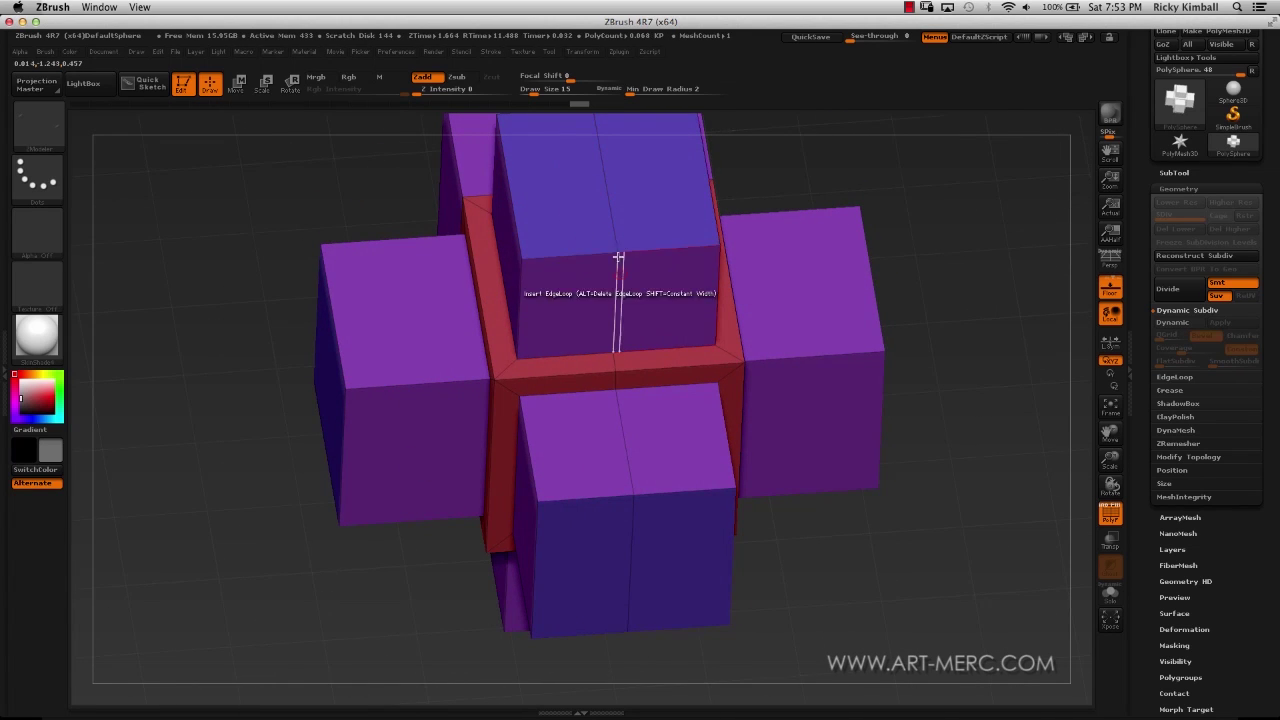
pyautogui.moveTo(263, 206); pyautogui.dragTo(532, 475)
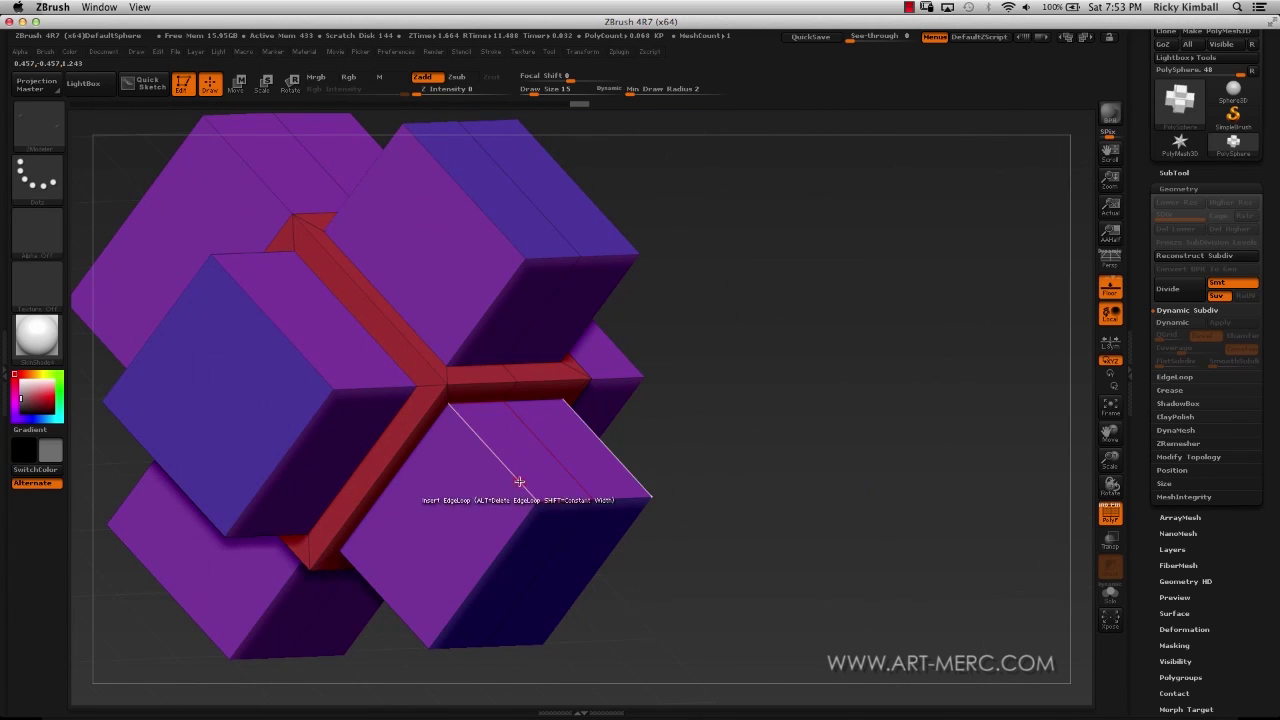
pyautogui.click(545, 470)
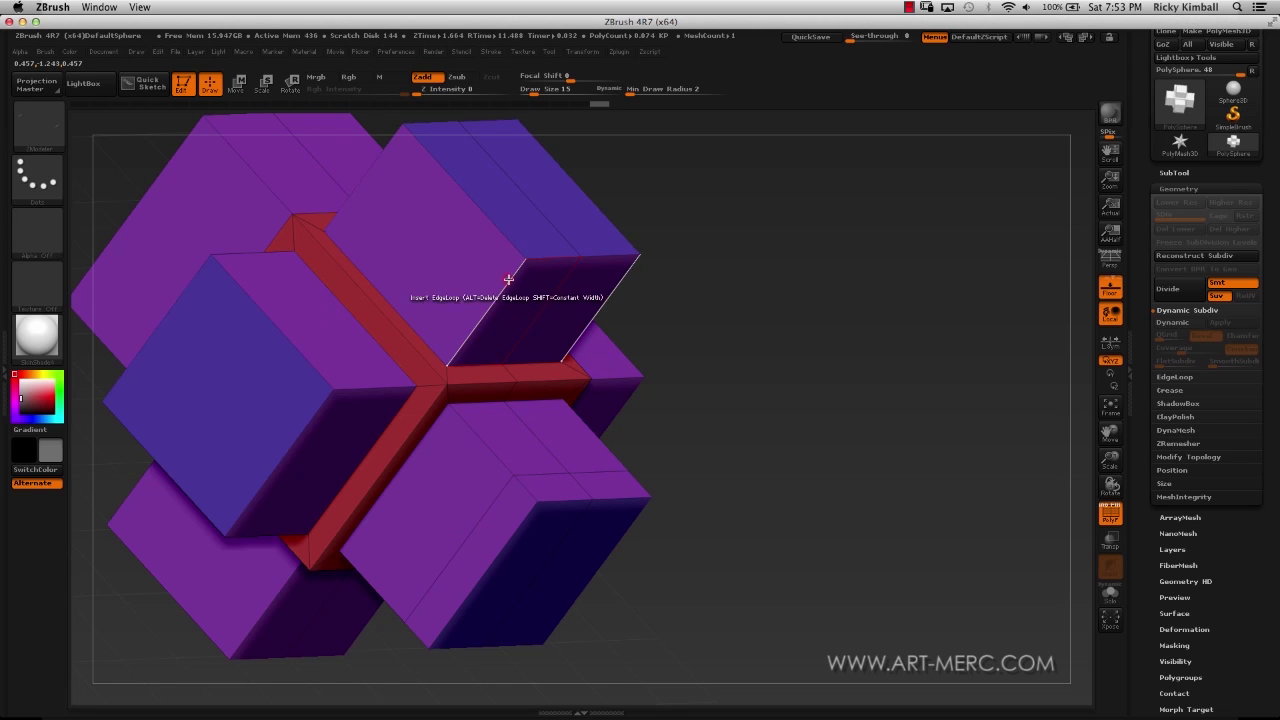
pyautogui.moveTo(790, 365); pyautogui.dragTo(815, 303)
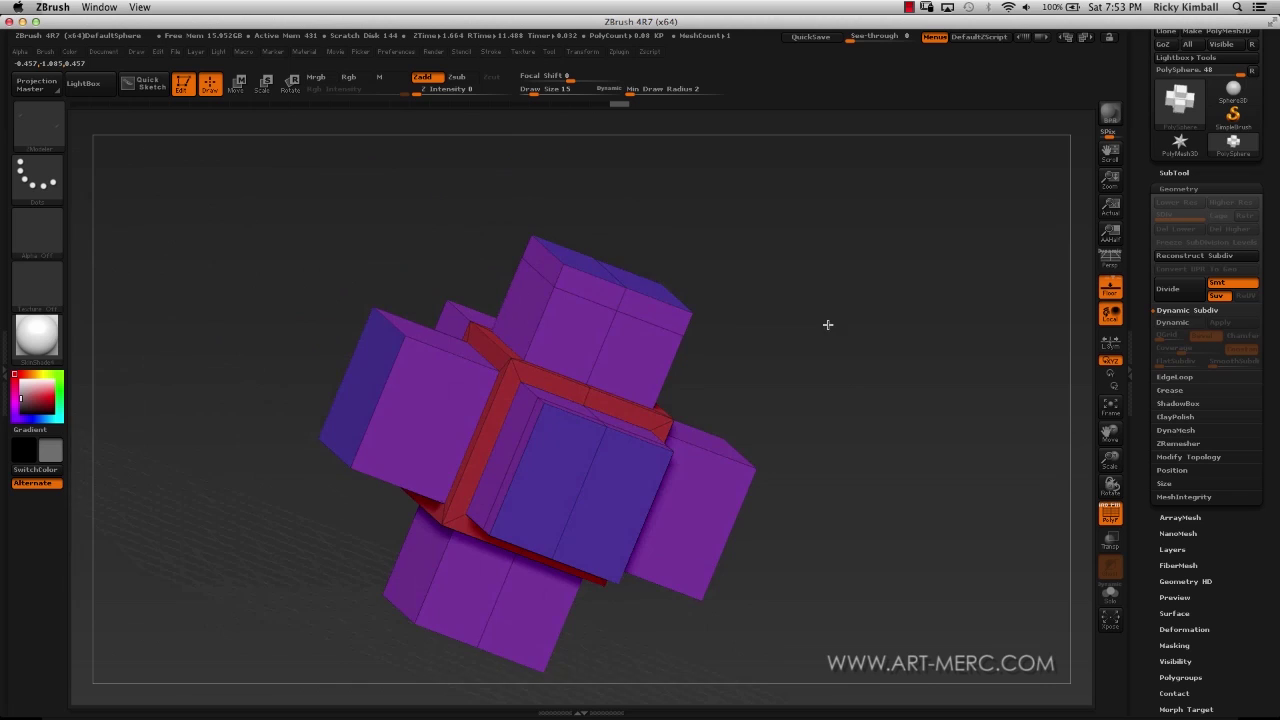
pyautogui.moveTo(828, 324); pyautogui.dragTo(676, 314)
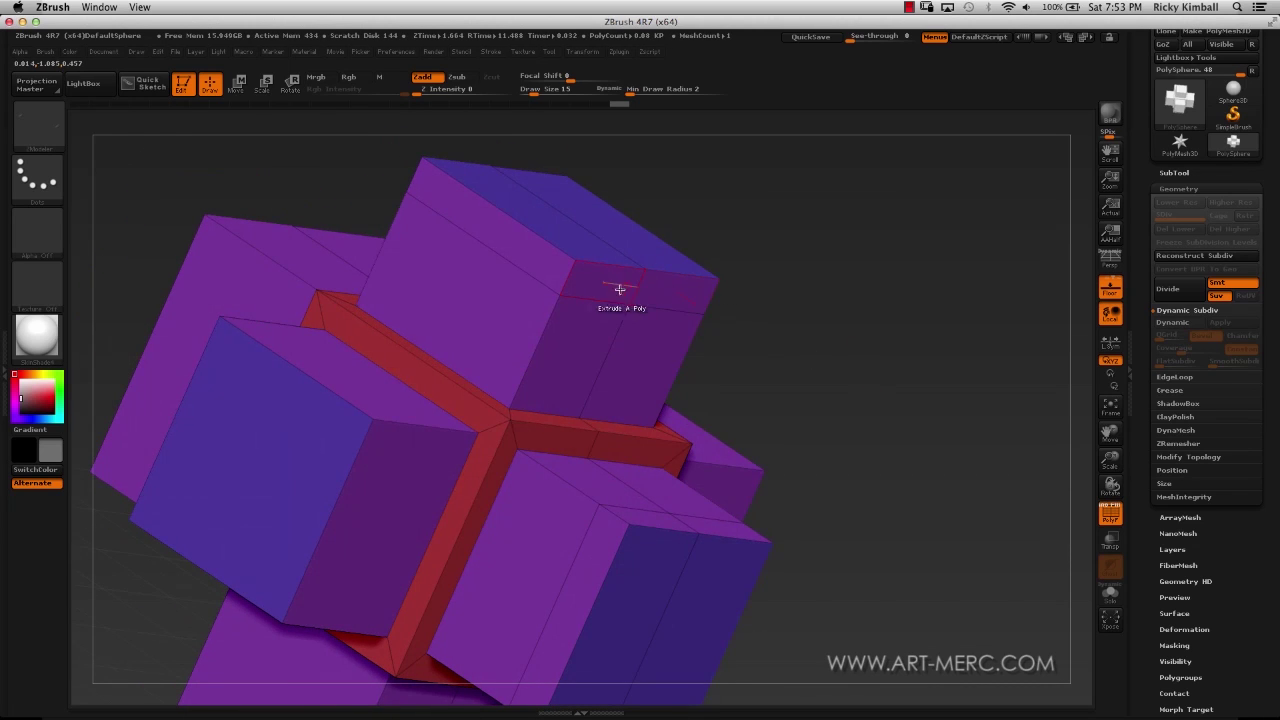
# - Delete an arm's end polygon with the Delete polygon action to open a hole
pyautogui.press('space')
pyautogui.click(479, 300)
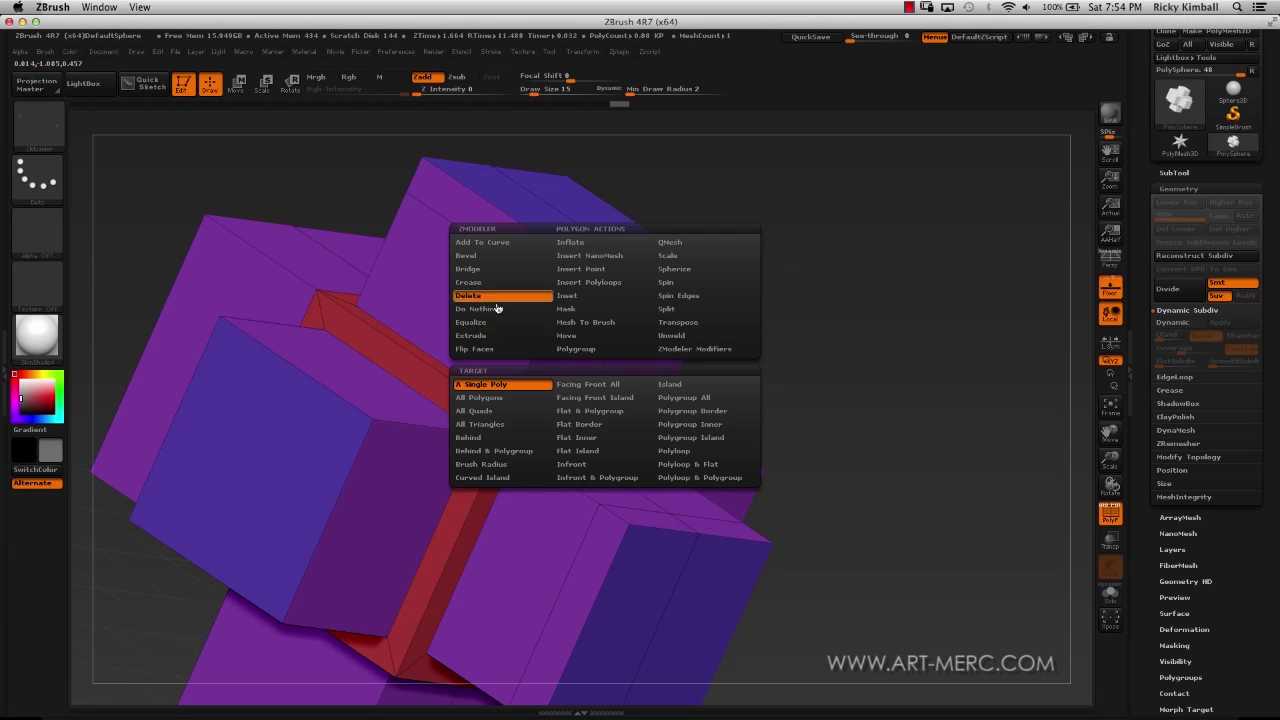
pyautogui.click(586, 282)
pyautogui.moveTo(646, 297); pyautogui.dragTo(663, 491)
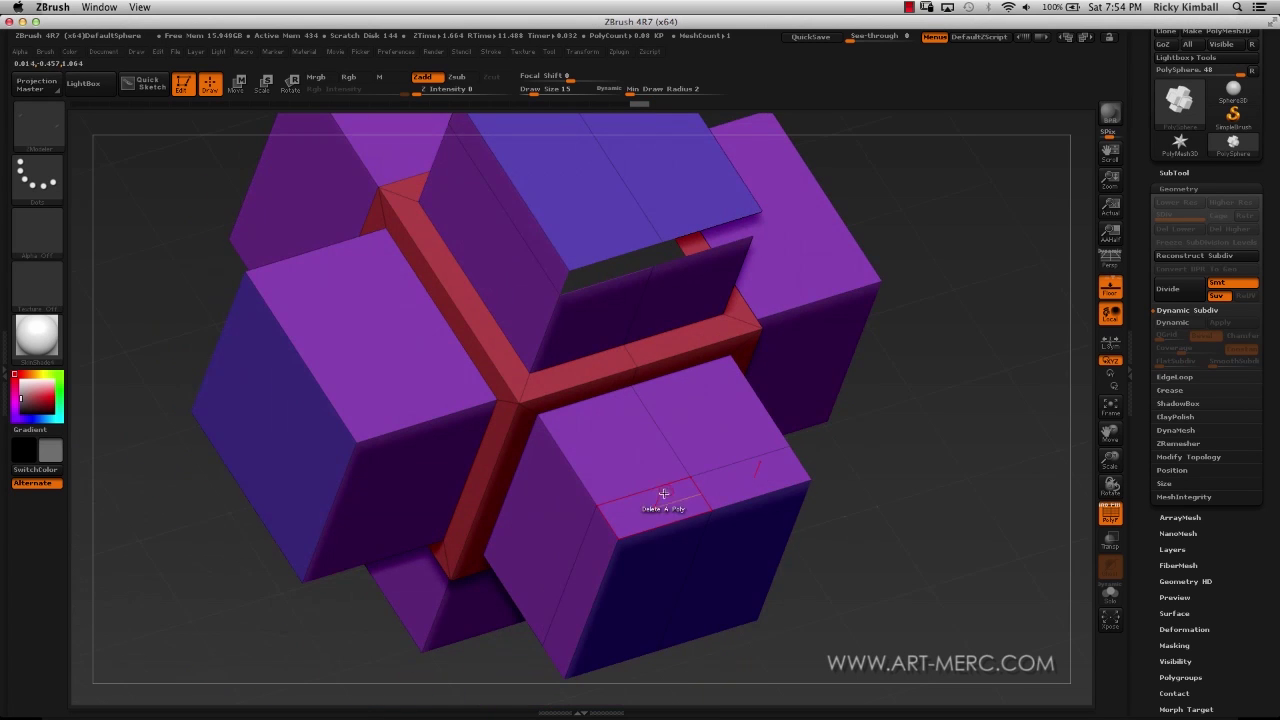
pyautogui.moveTo(870, 466); pyautogui.dragTo(681, 297)
# - Bridge the two holes with a polygon strip and pull it outward into an arched handle
pyautogui.press('space')
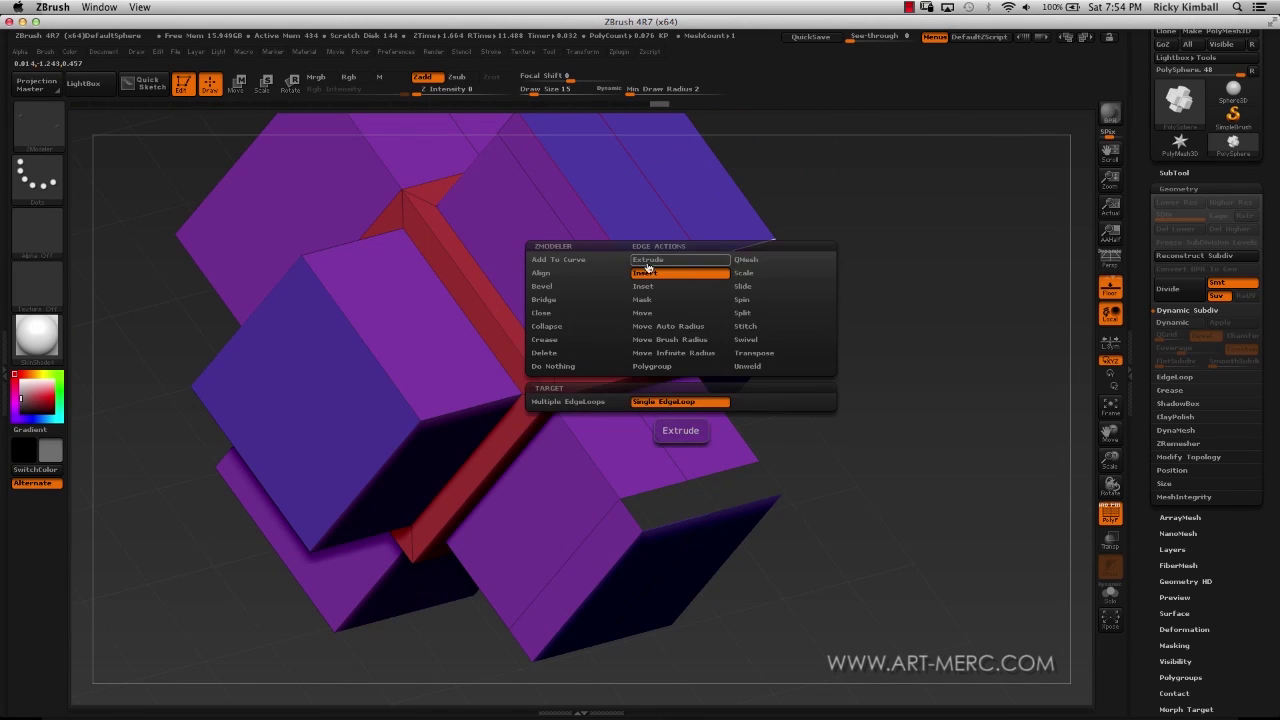
pyautogui.click(545, 300)
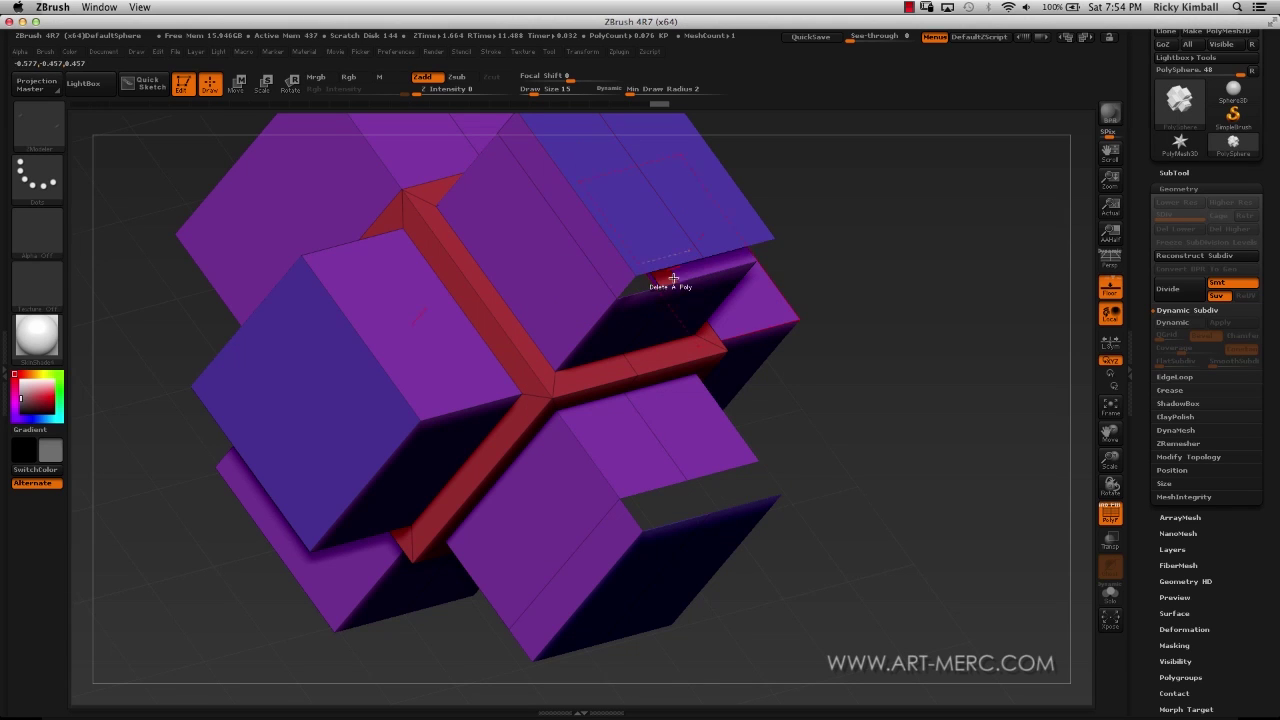
pyautogui.click(689, 517)
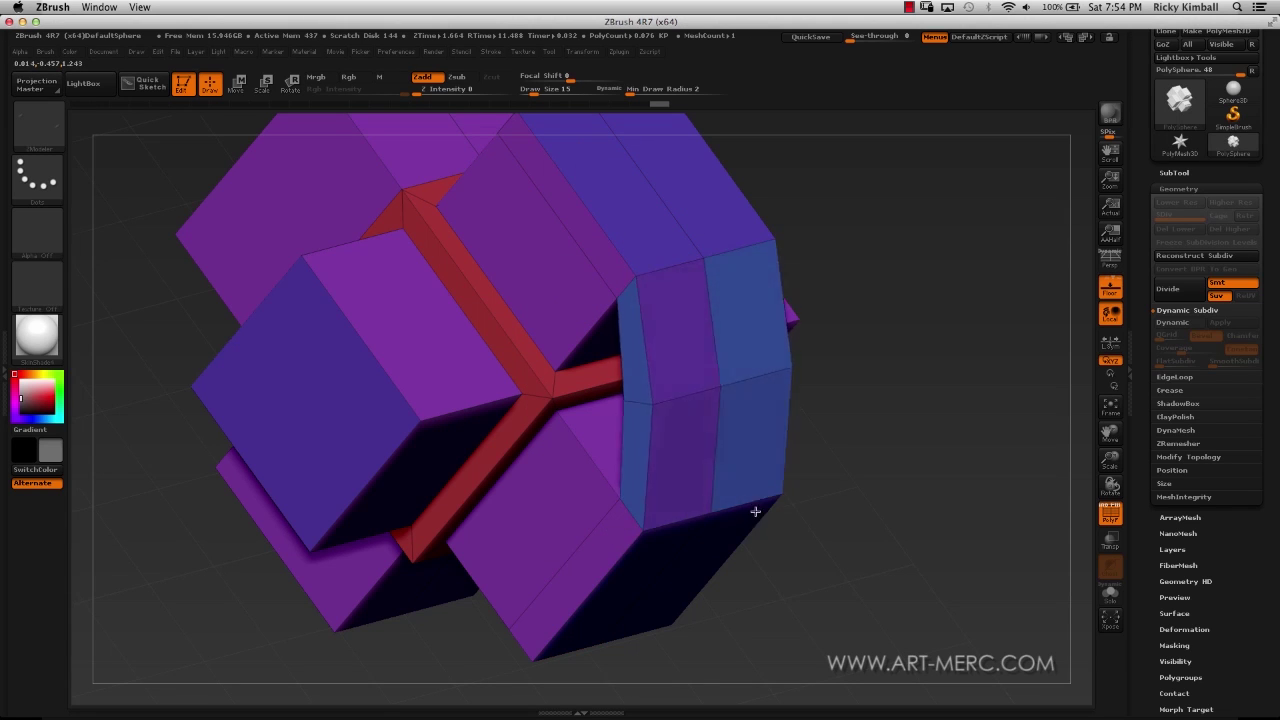
pyautogui.moveTo(755, 512); pyautogui.dragTo(471, 312)
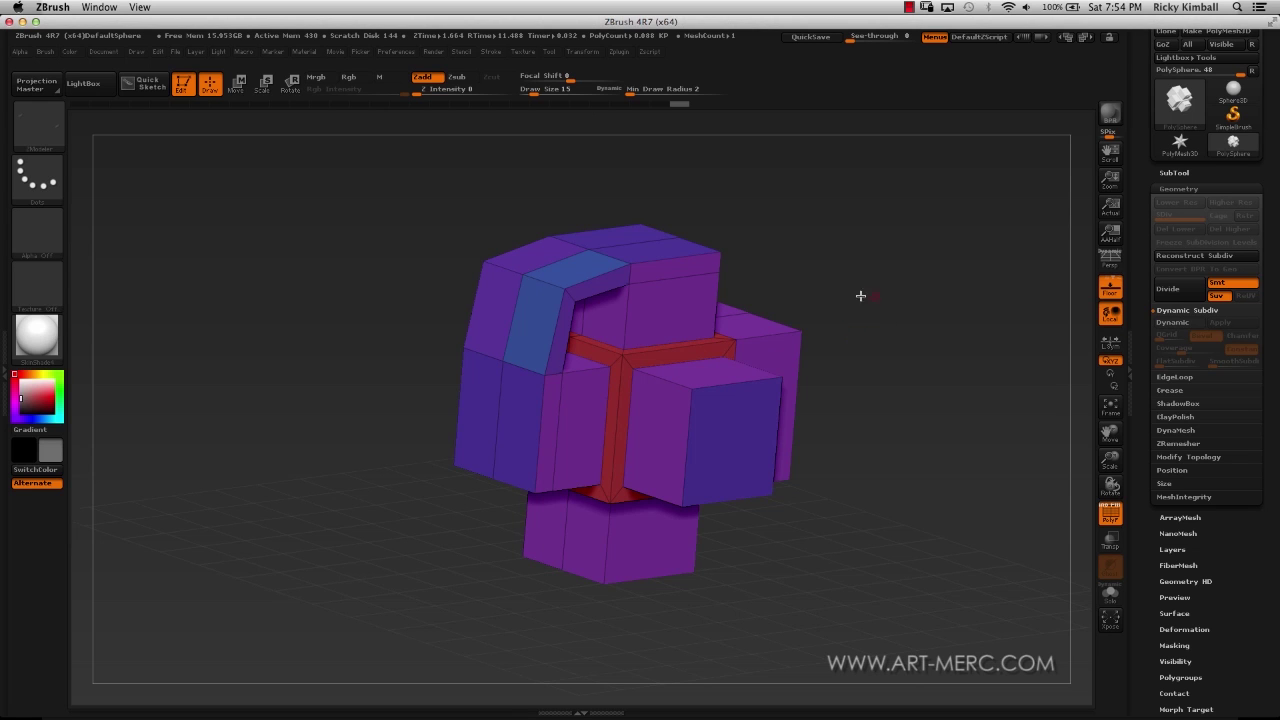
# - Enable Dynamic Subdiv with a higher SmoothSubdiv, then orbit to view the rounded handle and arms
pyautogui.moveTo(885, 319); pyautogui.dragTo(929, 258)
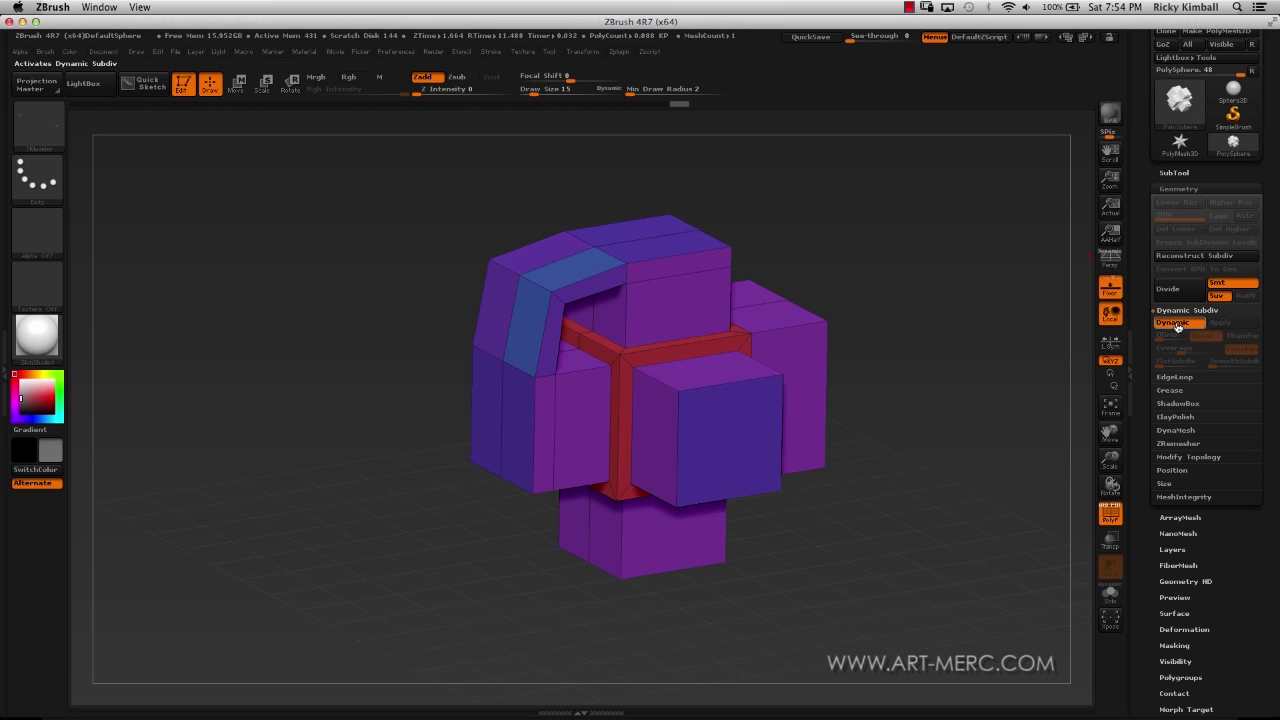
pyautogui.click(1175, 323)
pyautogui.click(1225, 365)
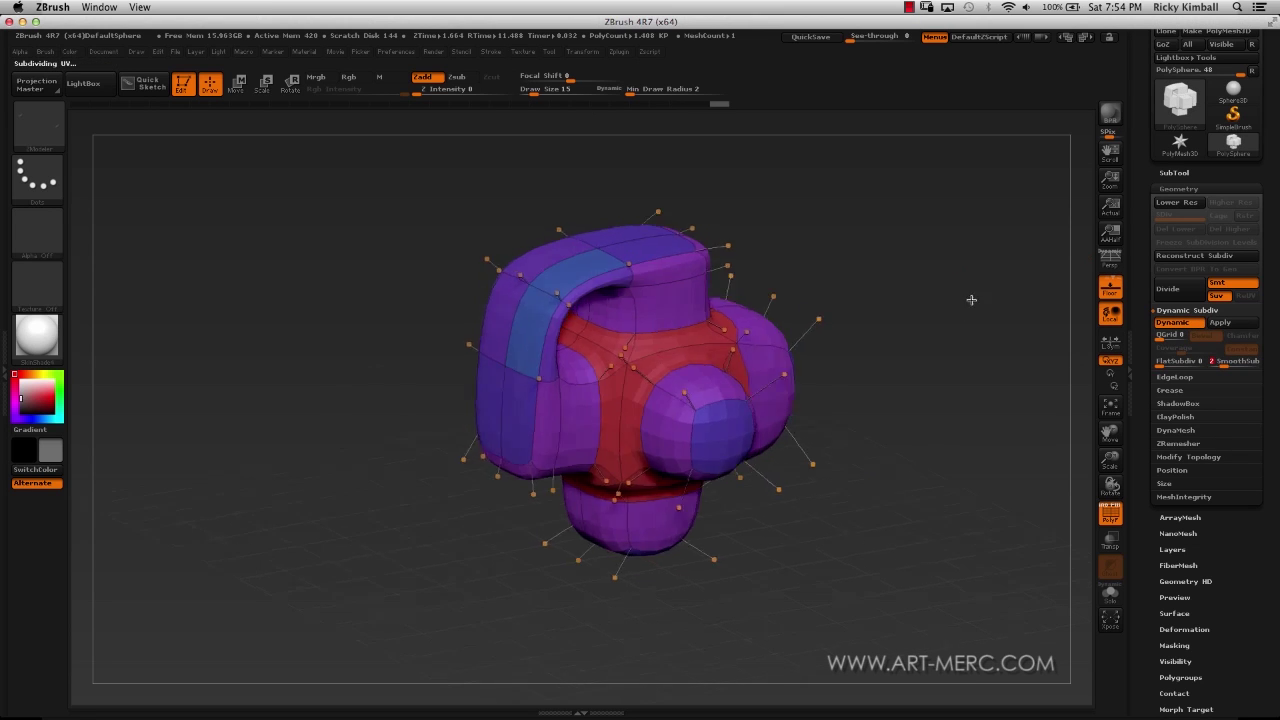
pyautogui.moveTo(971, 294); pyautogui.dragTo(889, 314)
pyautogui.moveTo(876, 364); pyautogui.dragTo(1150, 365)
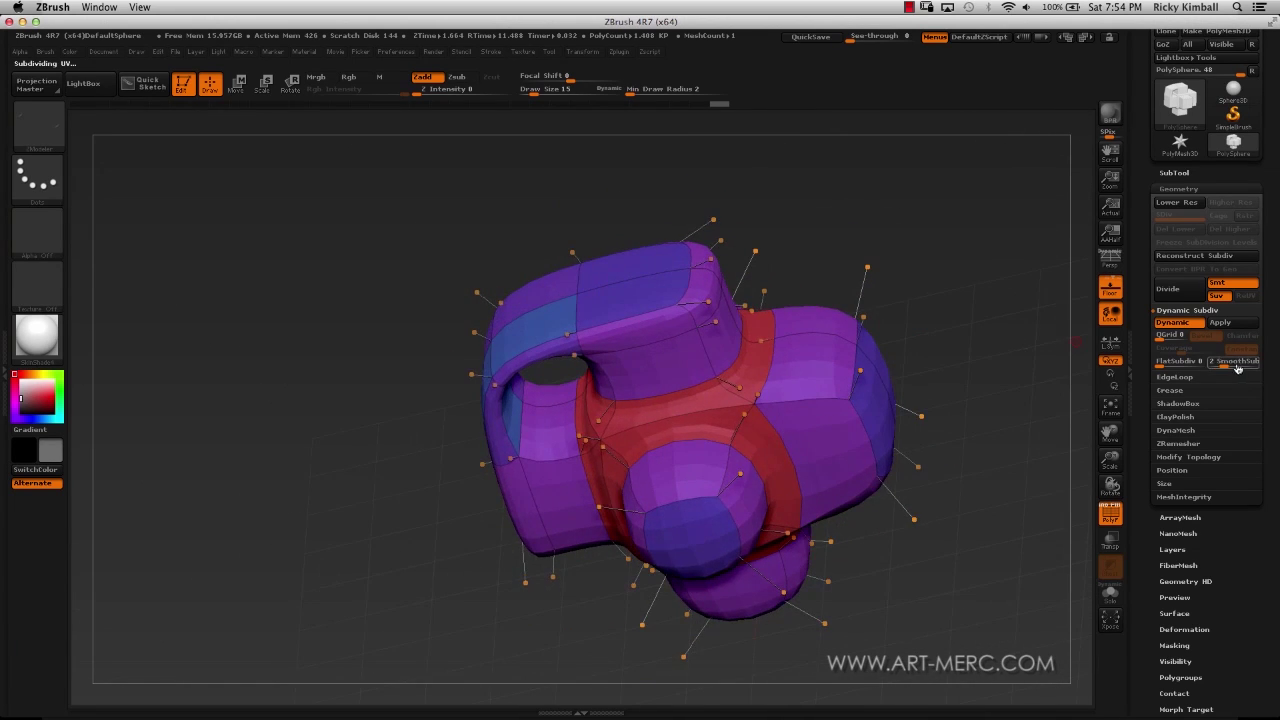
pyautogui.moveTo(993, 303); pyautogui.dragTo(905, 262)
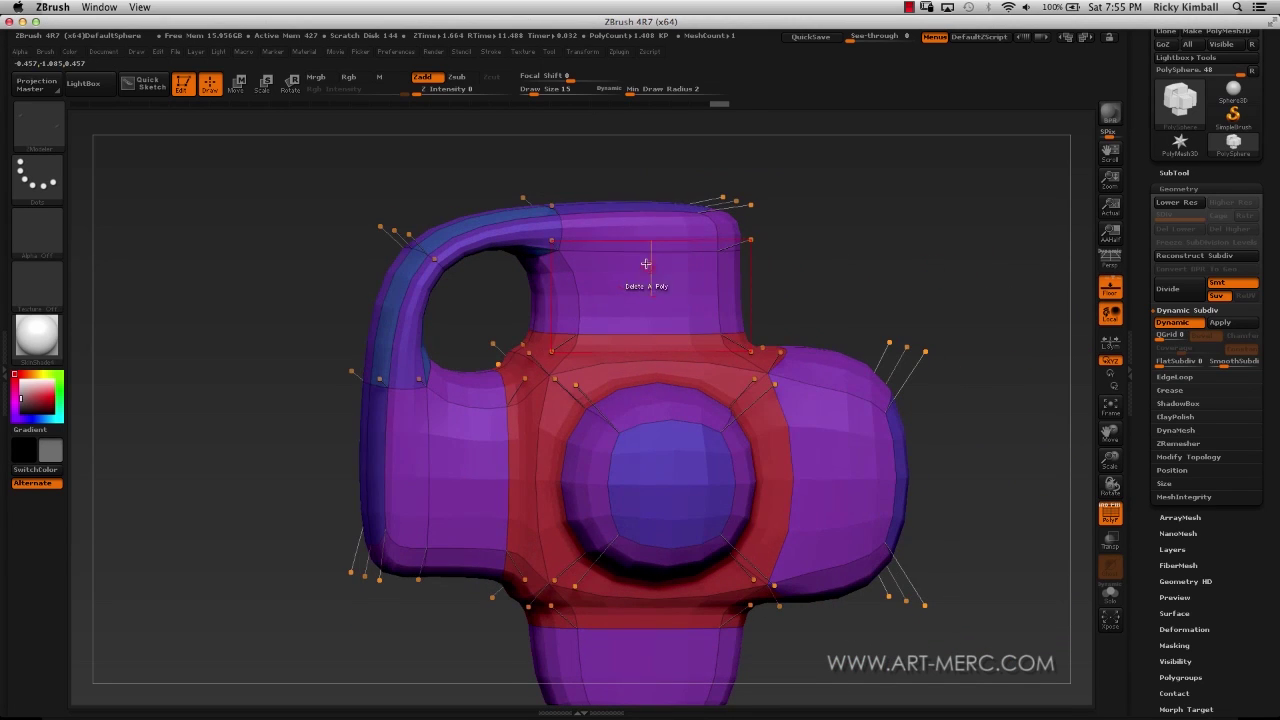
# - Set the ZModeler edge action to Crease and check its target options
pyautogui.press('space')
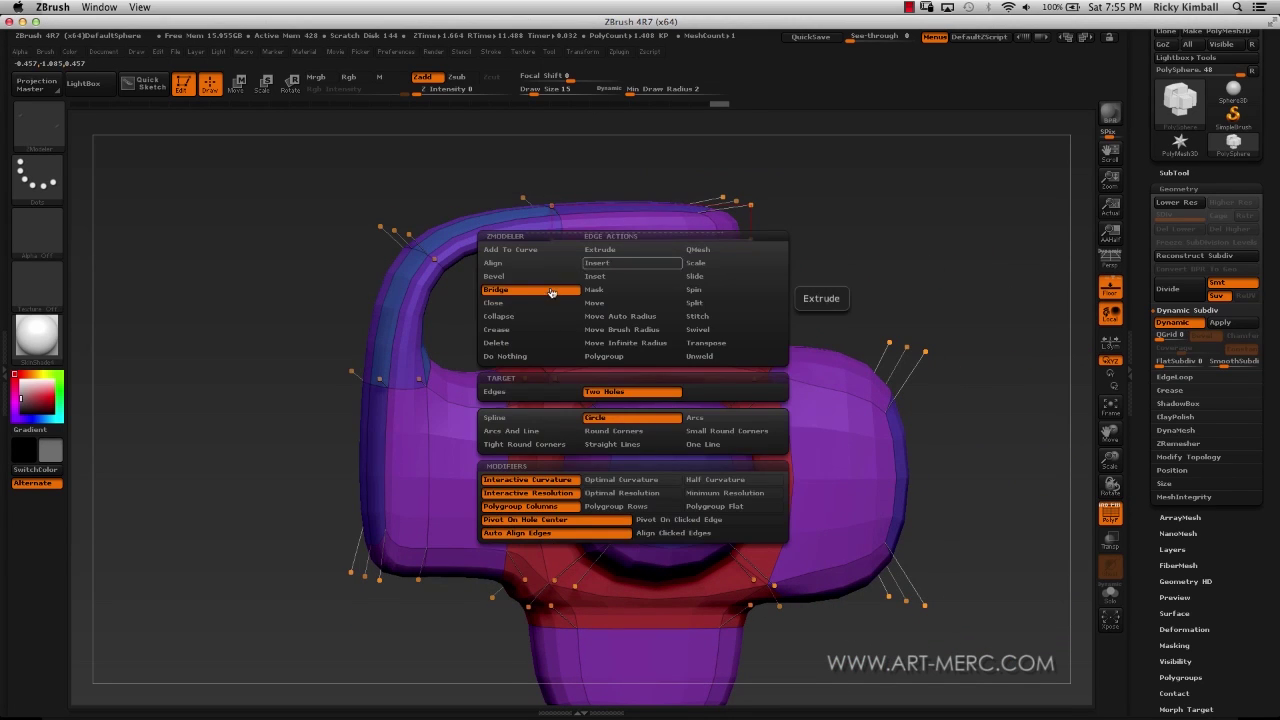
pyautogui.click(500, 331)
pyautogui.moveTo(245, 282); pyautogui.dragTo(305, 279)
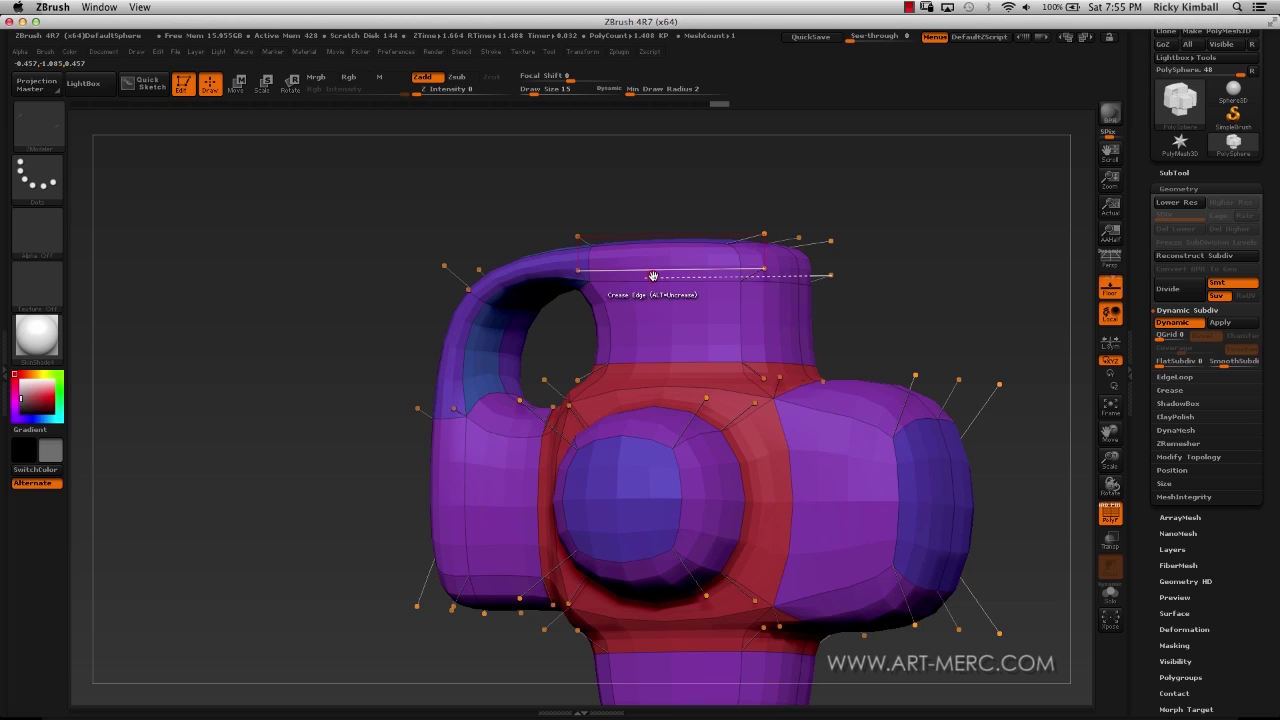
pyautogui.press('space')
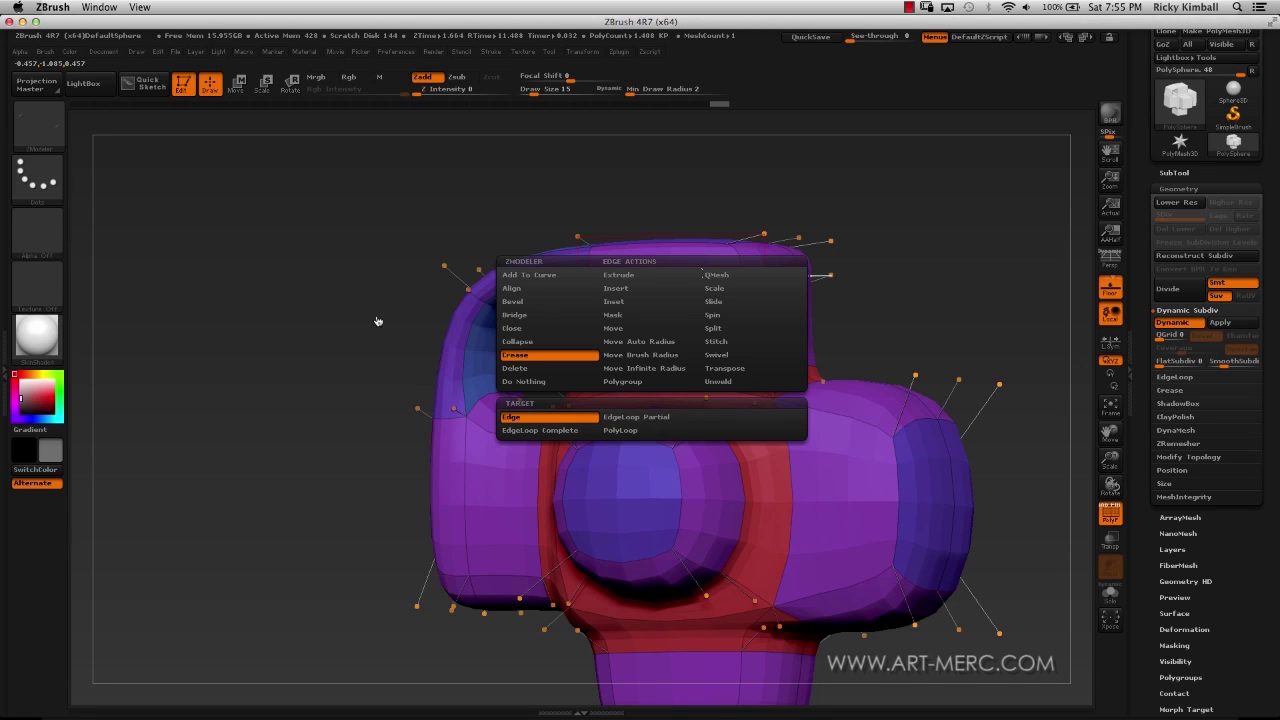
pyautogui.press('space')
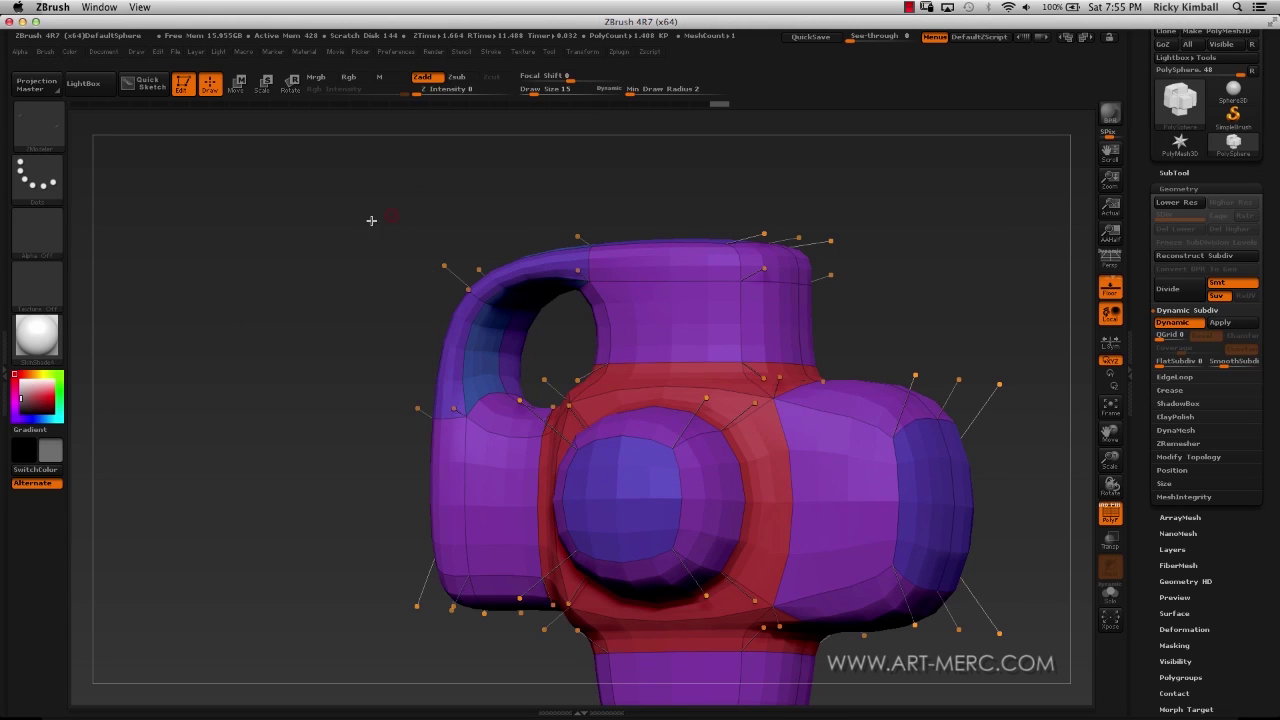
# - Crease four handle edges, including the inner edge, top edge, and the edge meeting the body
pyautogui.moveTo(371, 220); pyautogui.dragTo(608, 301)
pyautogui.click(669, 300)
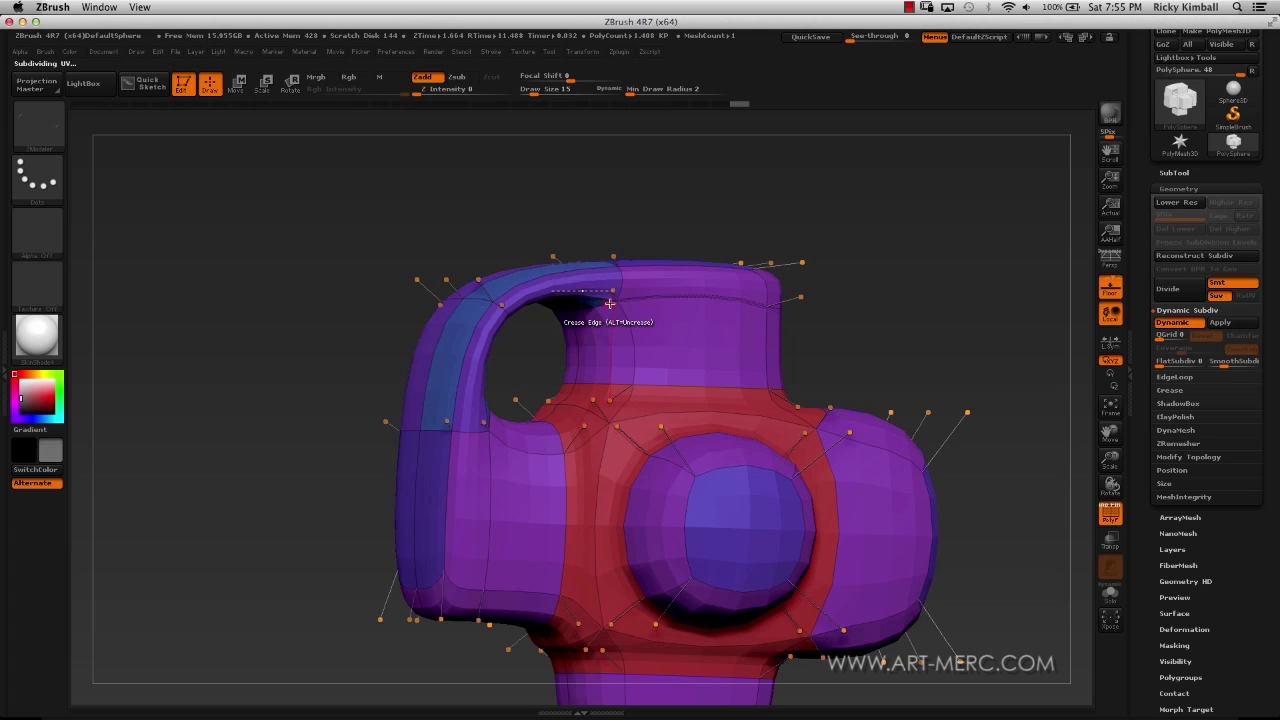
pyautogui.moveTo(414, 257); pyautogui.dragTo(365, 155)
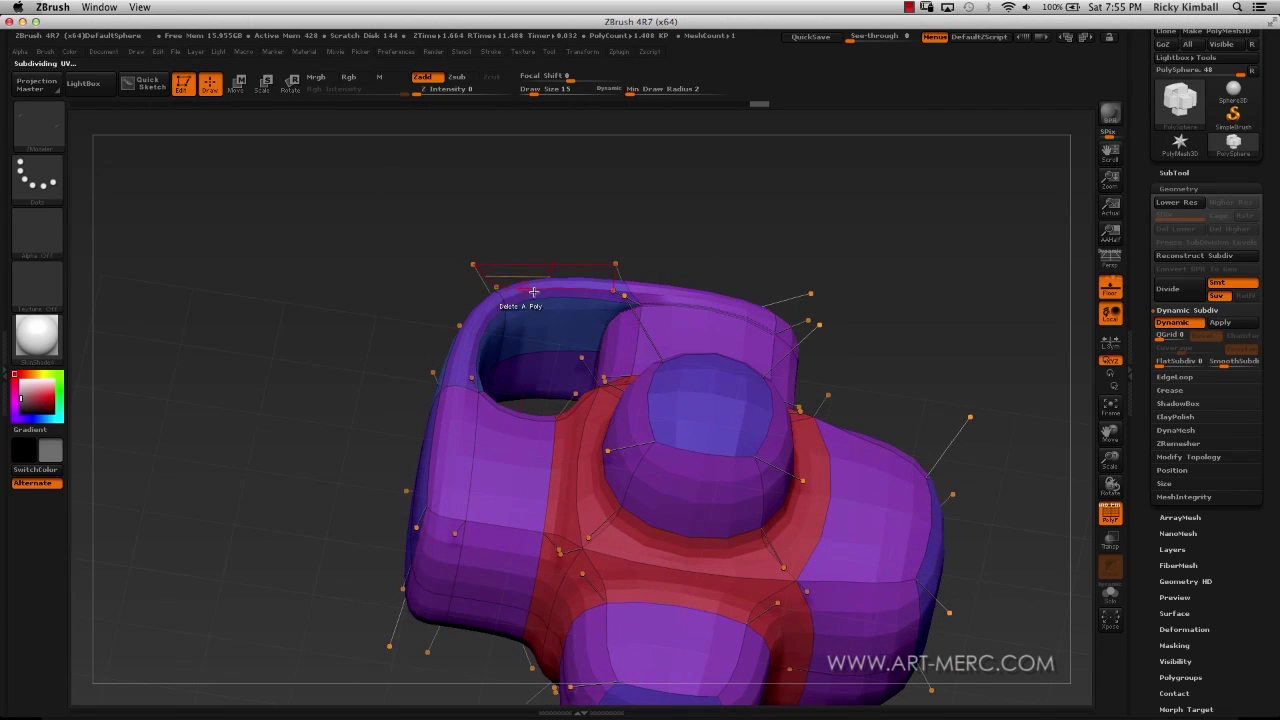
pyautogui.click(548, 297)
pyautogui.moveTo(389, 251); pyautogui.dragTo(471, 342)
pyautogui.click(477, 338)
pyautogui.moveTo(374, 297); pyautogui.dragTo(561, 413)
pyautogui.click(483, 405)
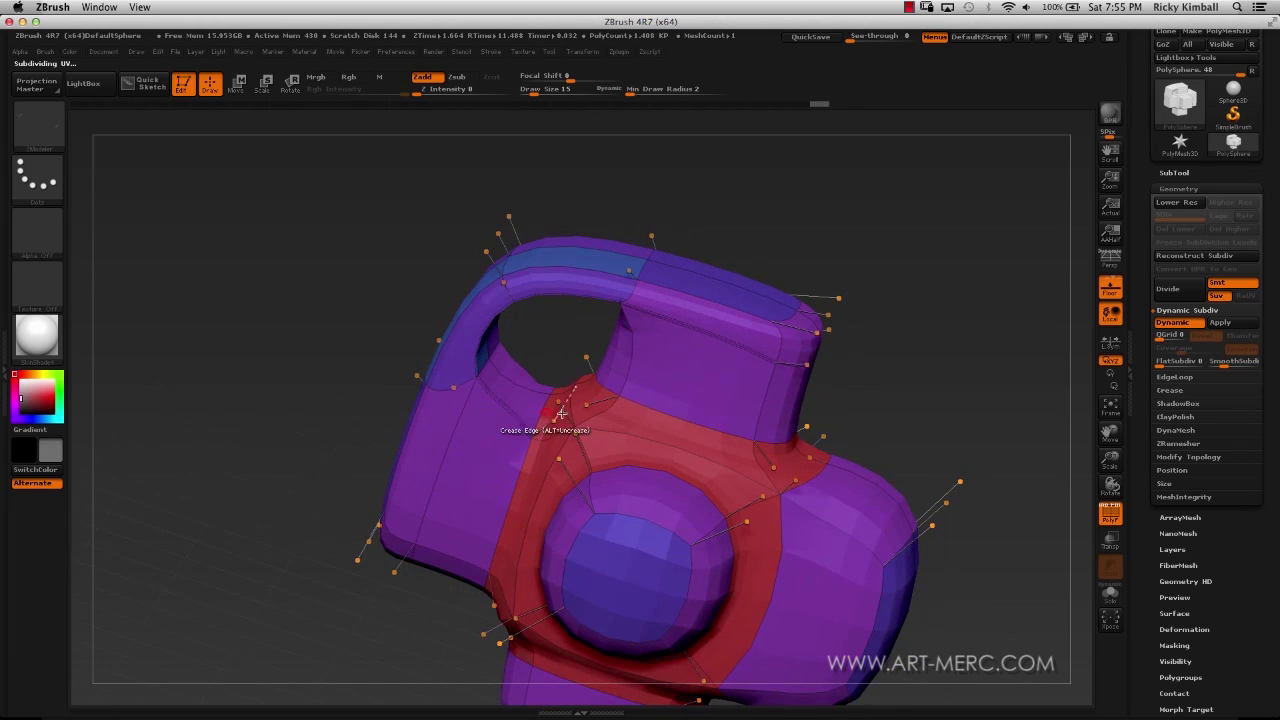
# - Orbit around the creased model, then return to a front view zoomed in to fill the canvas
pyautogui.moveTo(373, 273); pyautogui.dragTo(510, 380)
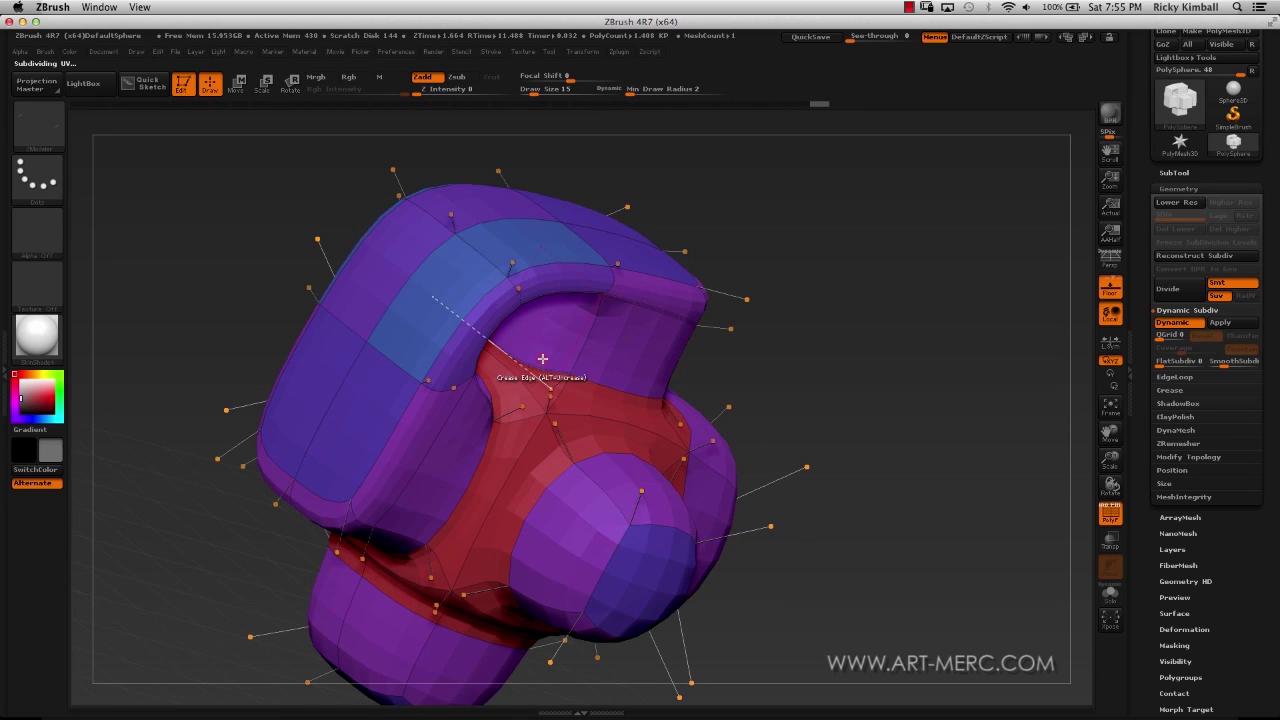
pyautogui.moveTo(857, 345); pyautogui.dragTo(610, 384)
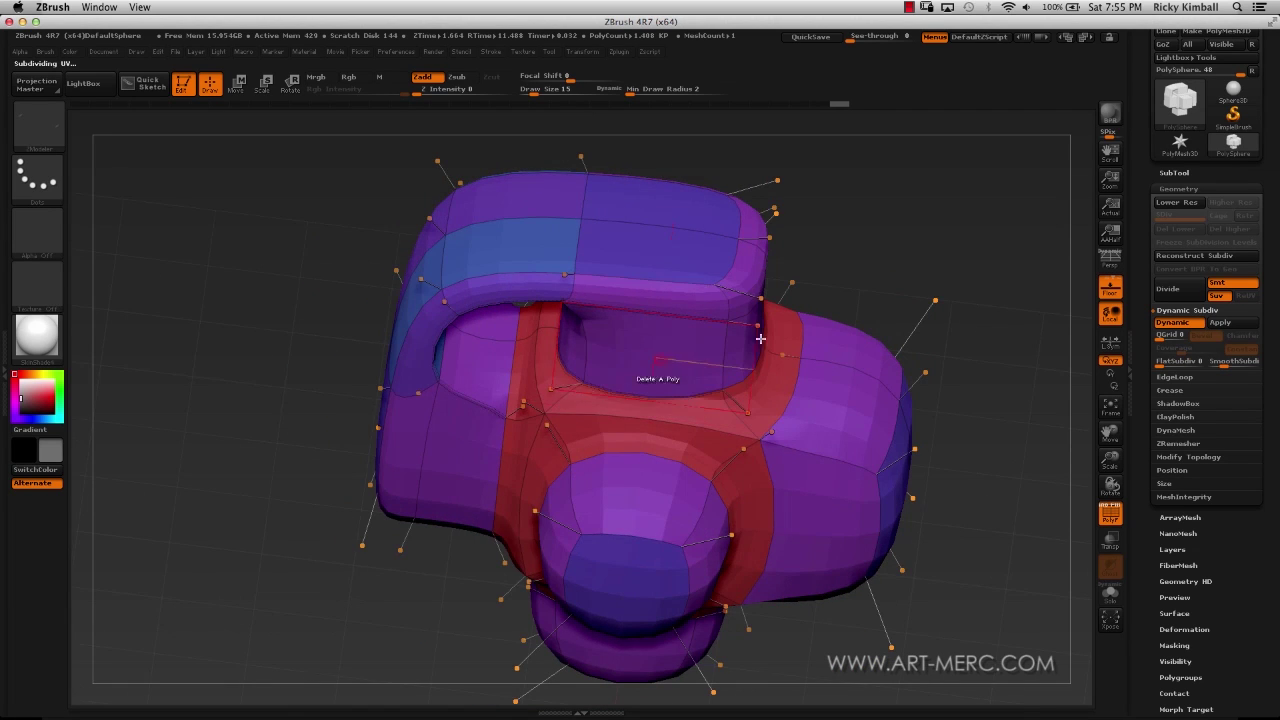
pyautogui.moveTo(886, 243); pyautogui.dragTo(613, 300)
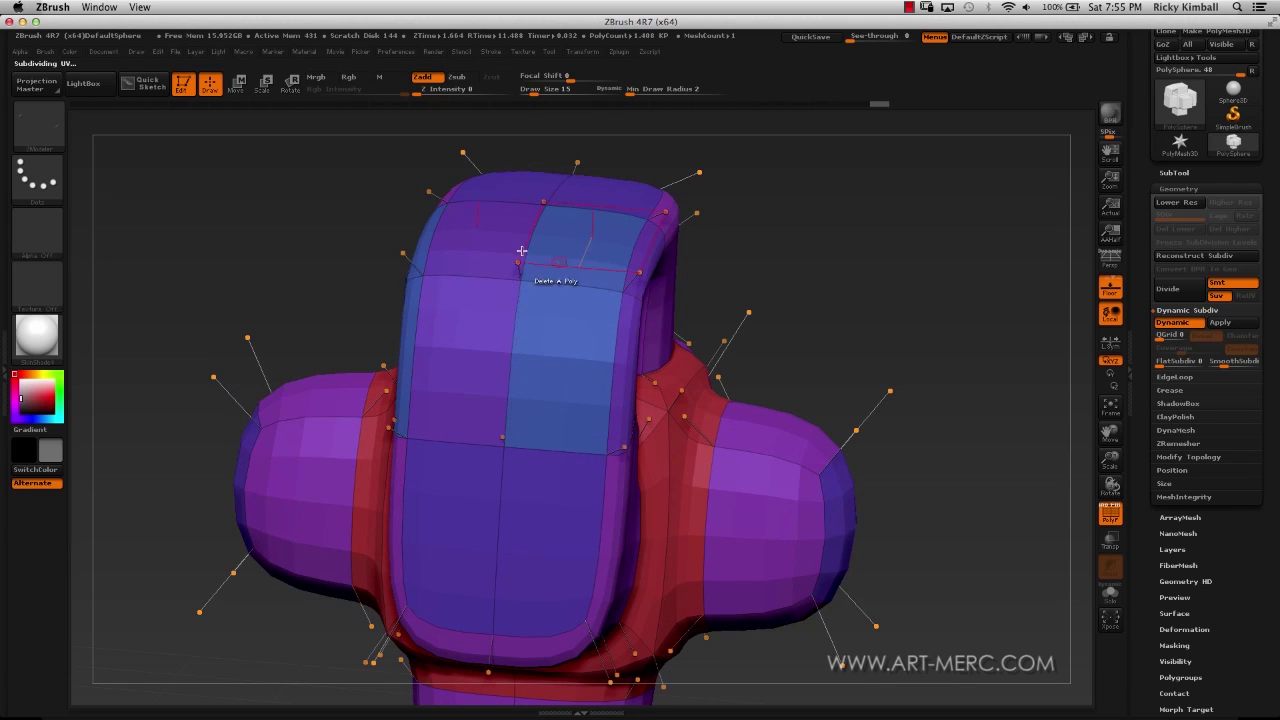
pyautogui.moveTo(286, 214); pyautogui.dragTo(538, 271)
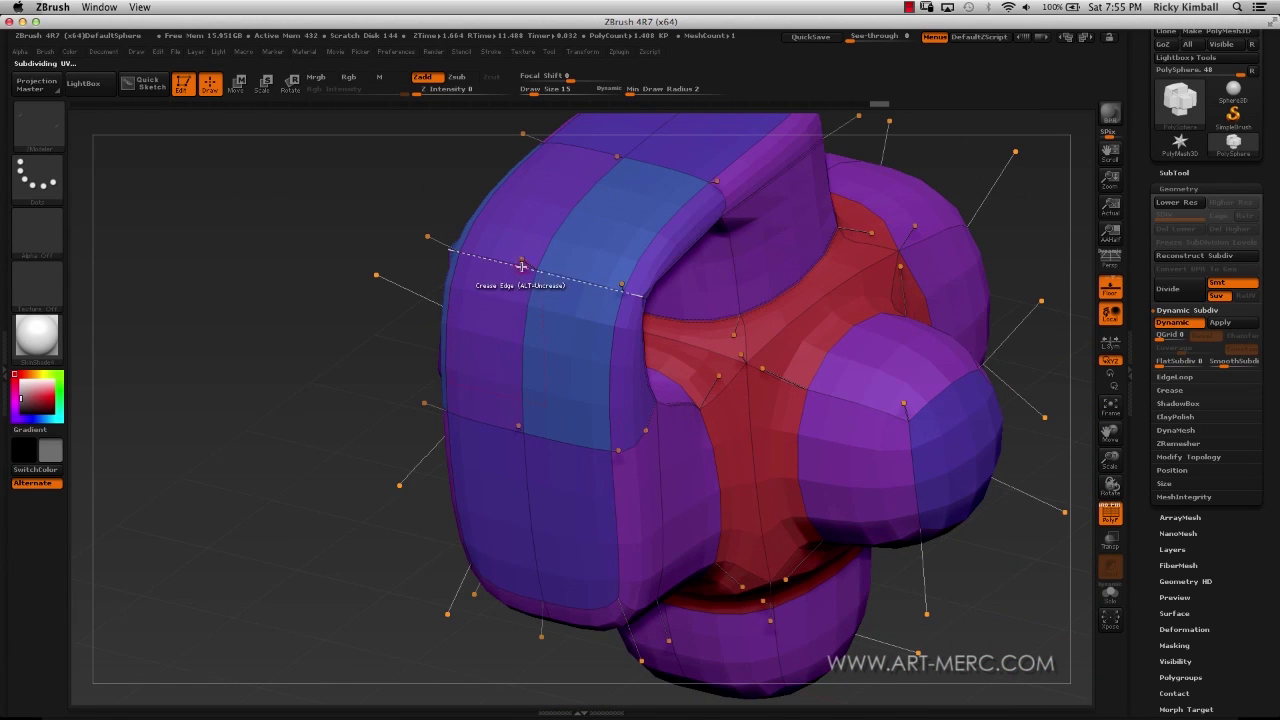
pyautogui.moveTo(299, 215); pyautogui.dragTo(421, 333)
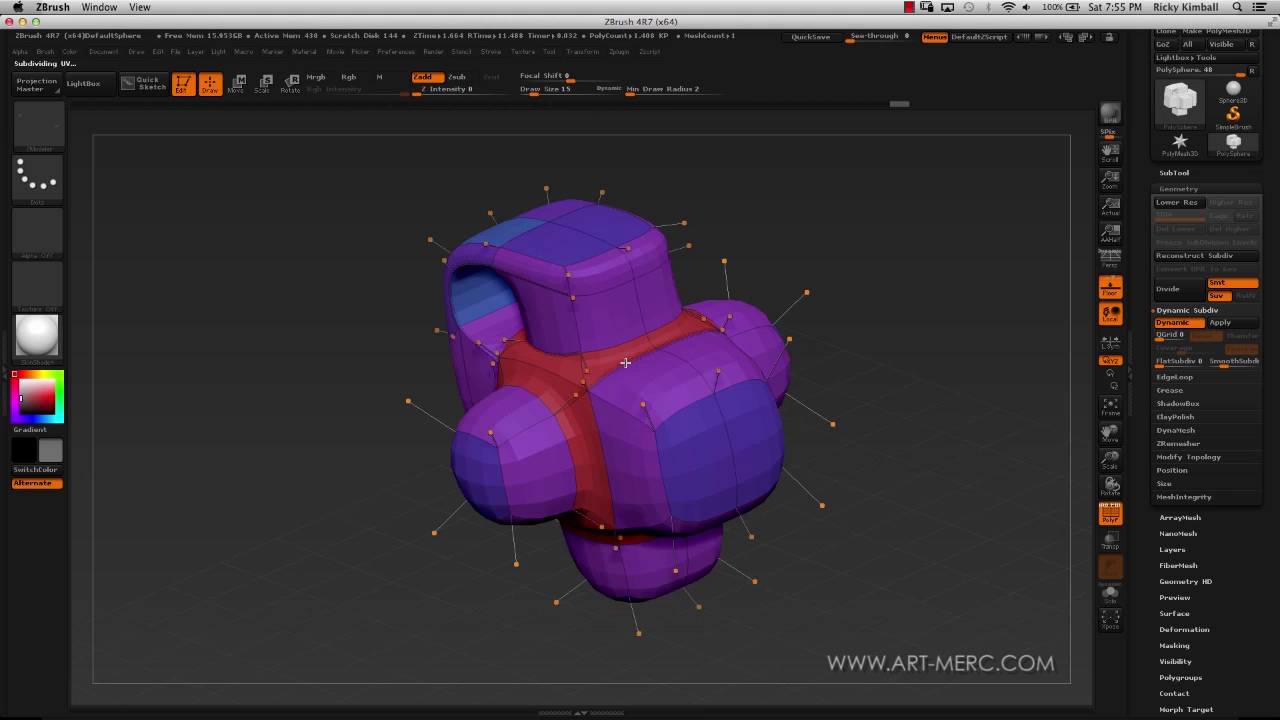
pyautogui.keyDown('alt'); pyautogui.moveTo(961, 386); pyautogui.dragTo(887, 418); pyautogui.keyUp('alt')
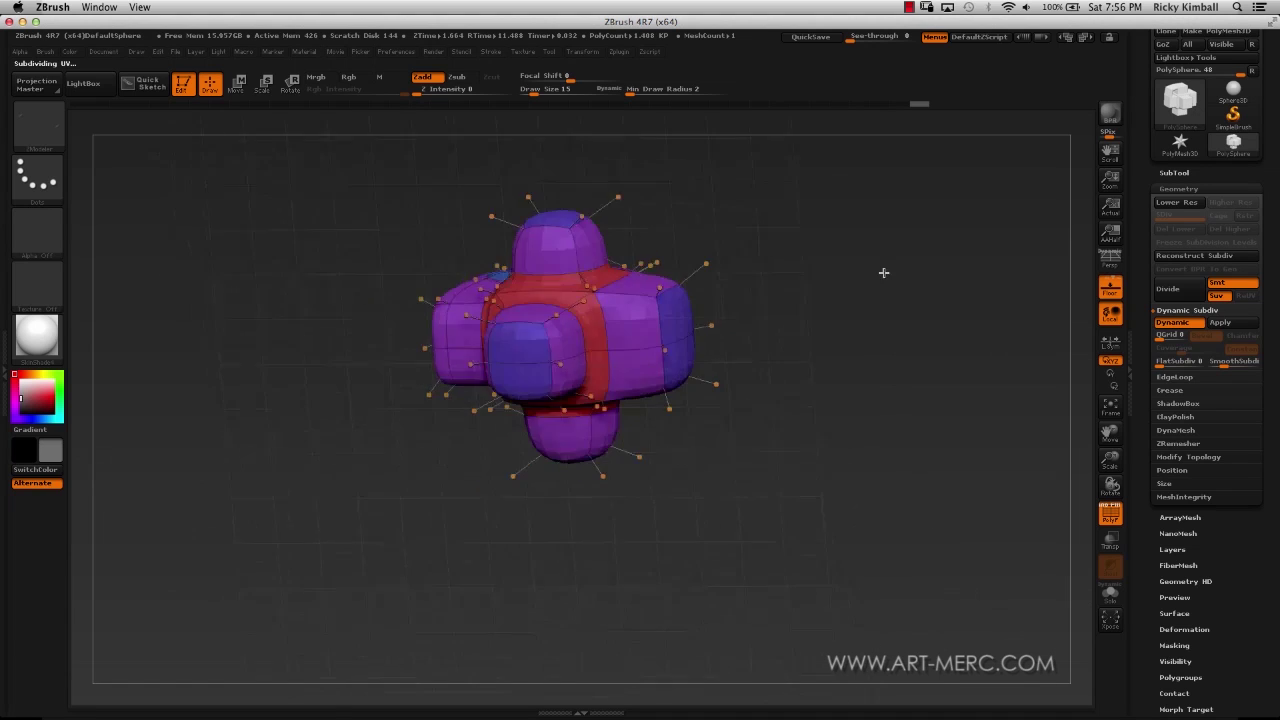
pyautogui.keyDown('alt'); pyautogui.moveTo(851, 258); pyautogui.dragTo(880, 418); pyautogui.keyUp('alt')
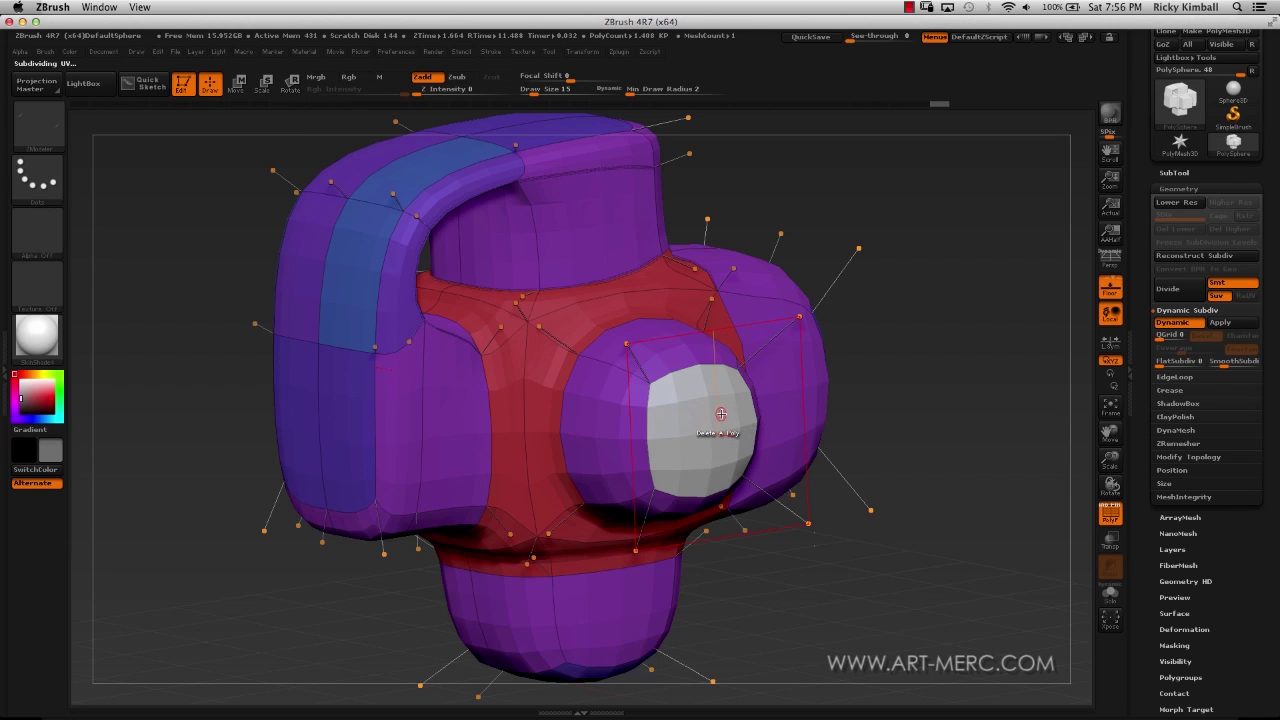
# - Turn off Dynamic Subdiv and extrude the grey end face with QMesh to lengthen the arm
pyautogui.click(1172, 323)
pyautogui.moveTo(963, 351); pyautogui.dragTo(860, 336)
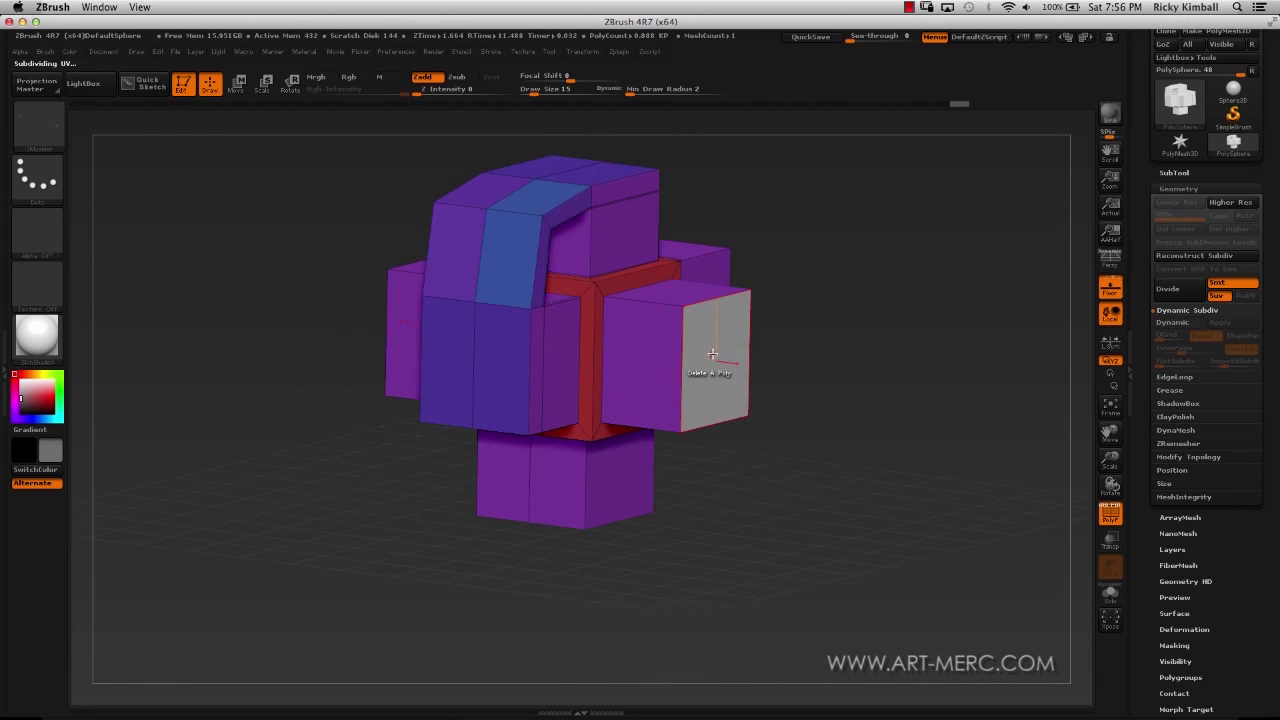
pyautogui.press('space')
pyautogui.click(785, 246)
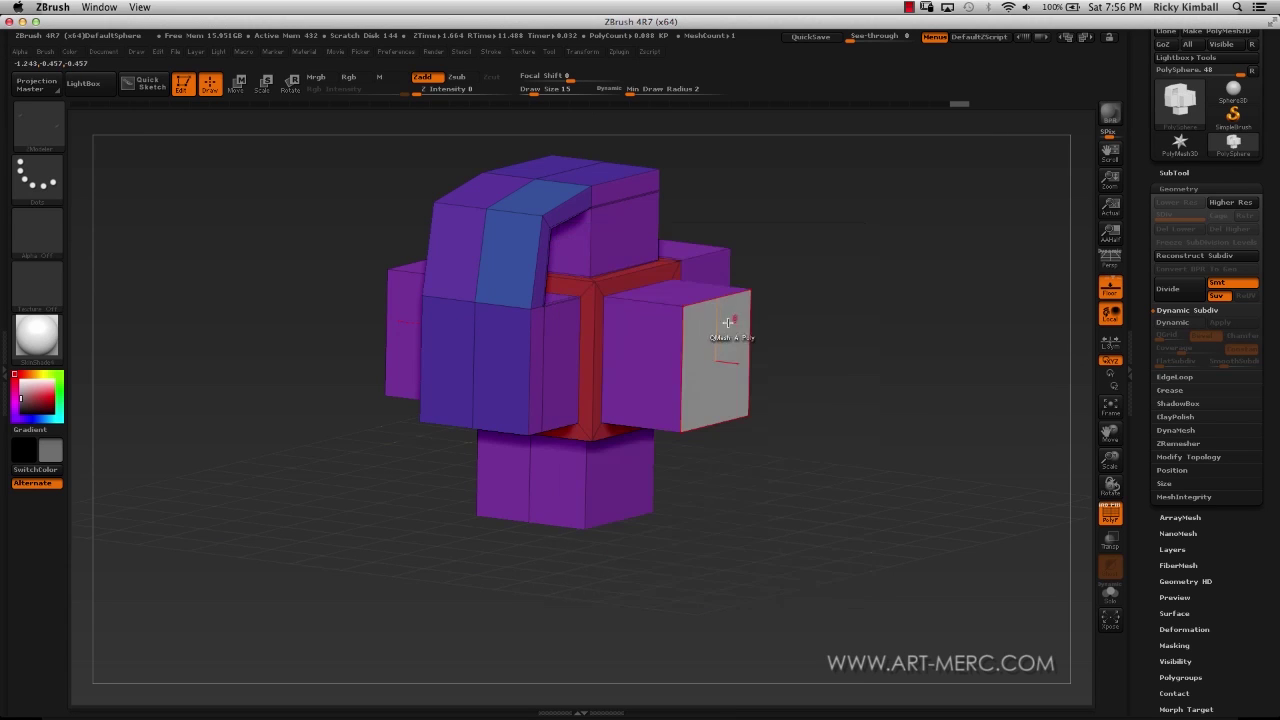
pyautogui.press('ctrl')
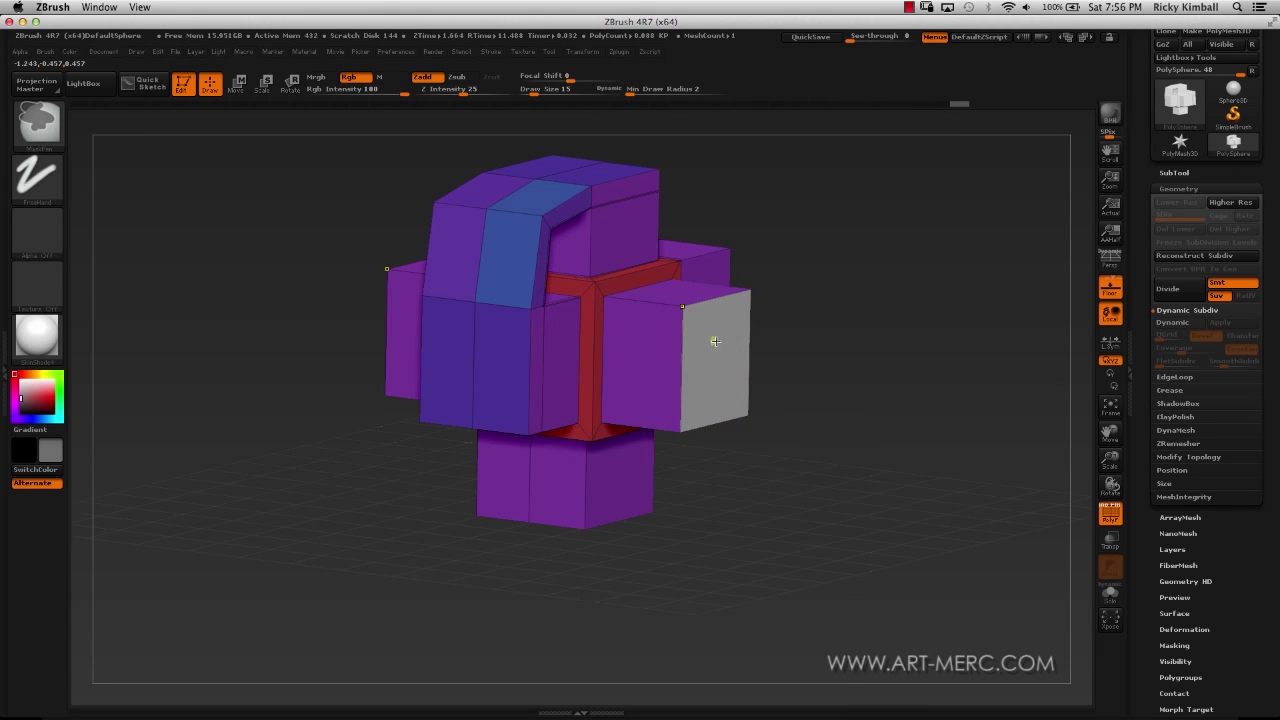
pyautogui.press('ctrl')
pyautogui.moveTo(727, 344); pyautogui.dragTo(756, 310)
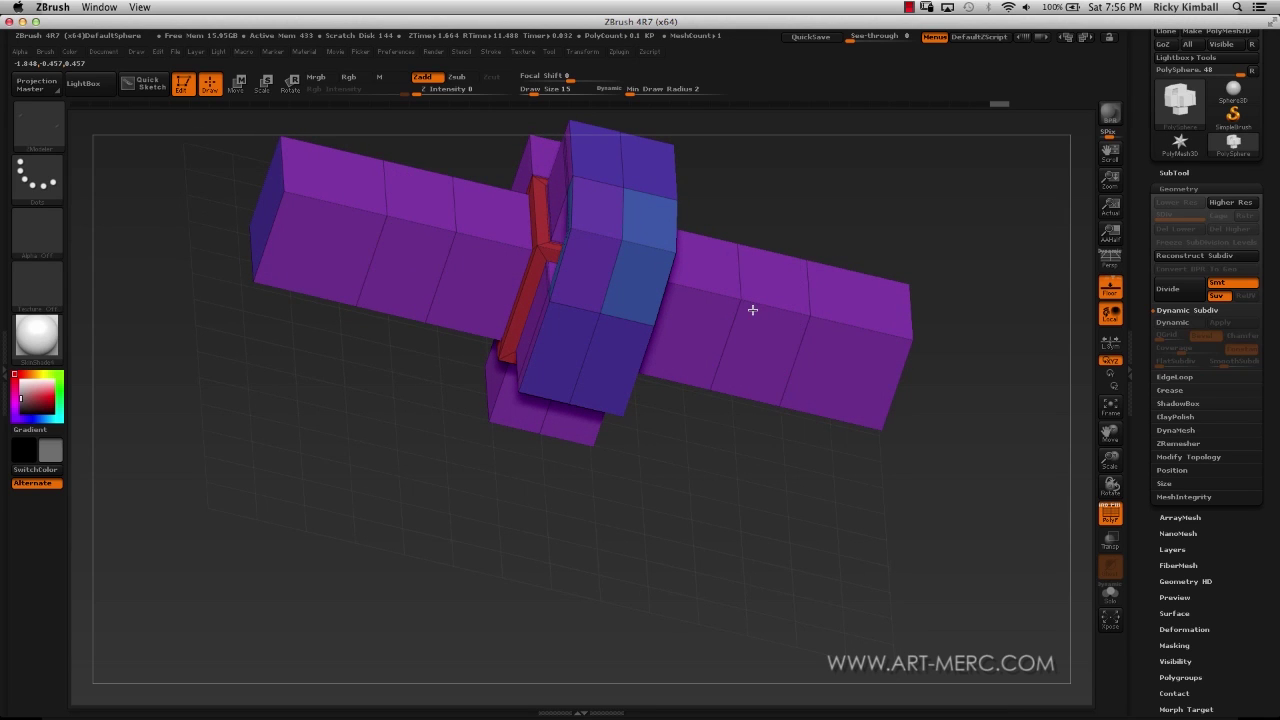
# - Delete a polygon ring on the arms with QMesh so the end cubes float detached
pyautogui.moveTo(786, 189); pyautogui.dragTo(741, 261)
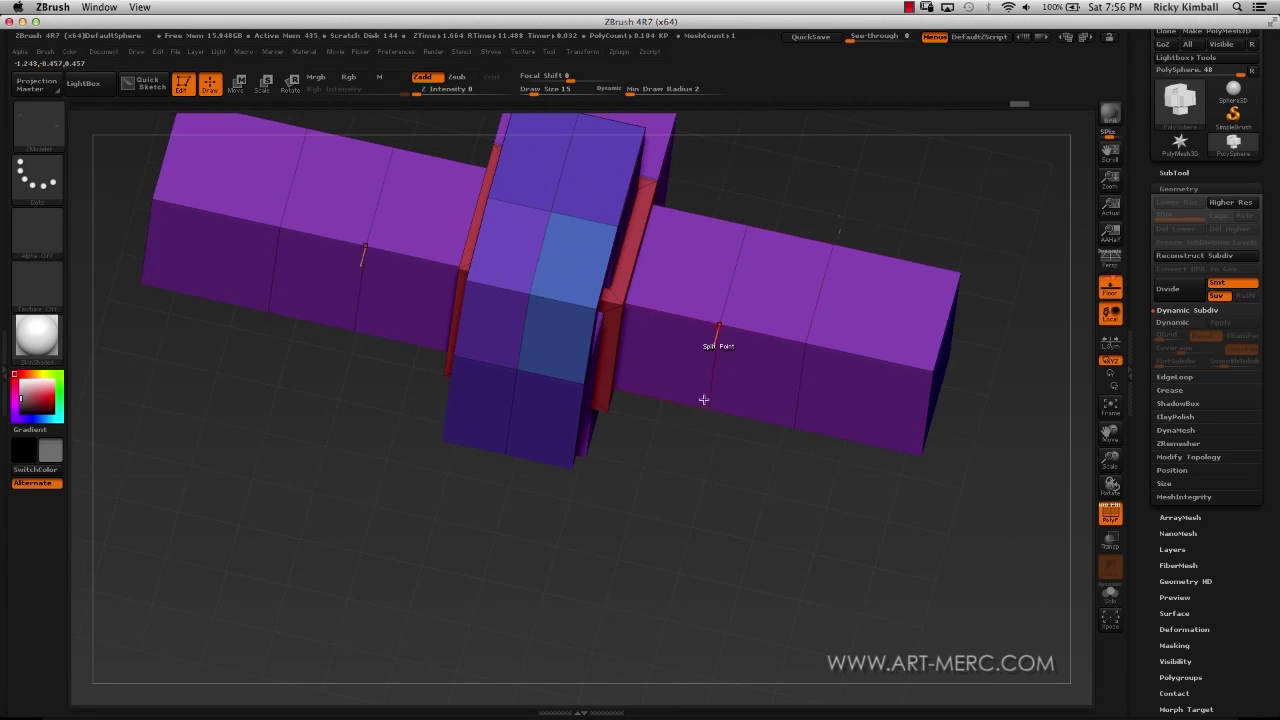
pyautogui.moveTo(706, 508); pyautogui.dragTo(891, 443)
pyautogui.click(775, 305)
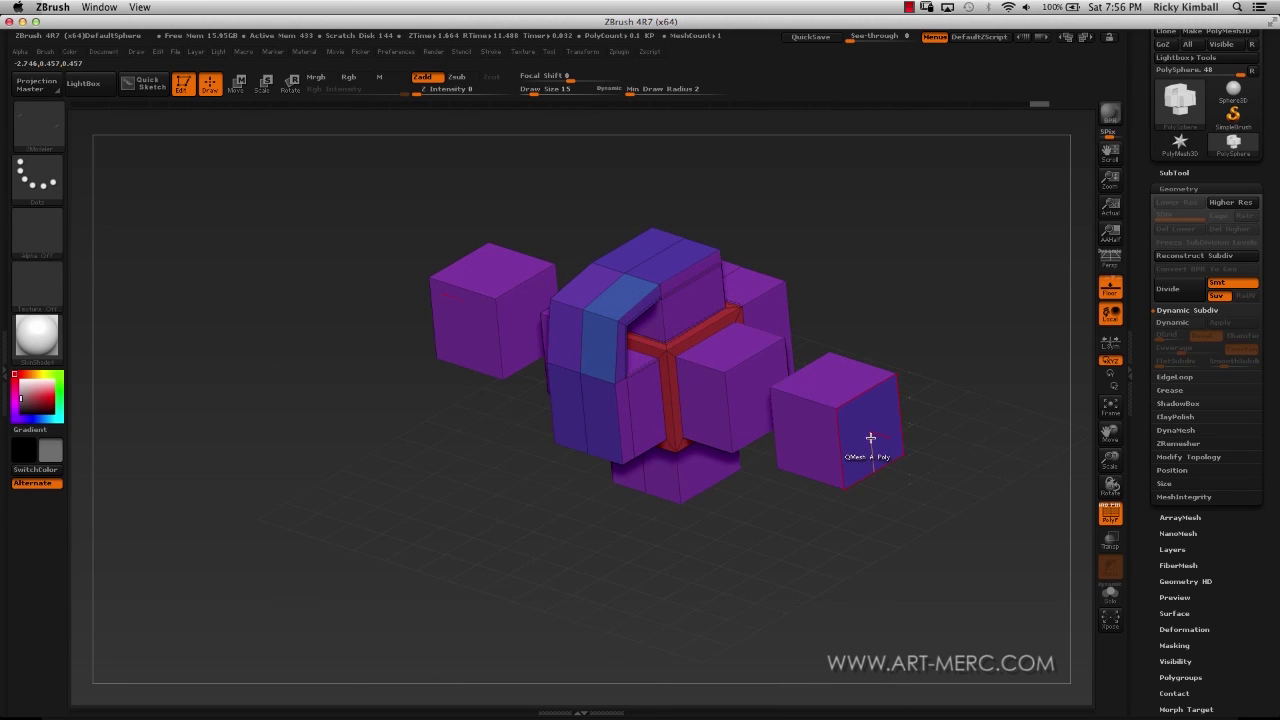
pyautogui.press('space')
pyautogui.click(872, 440)
pyautogui.moveTo(760, 531); pyautogui.dragTo(760, 395)
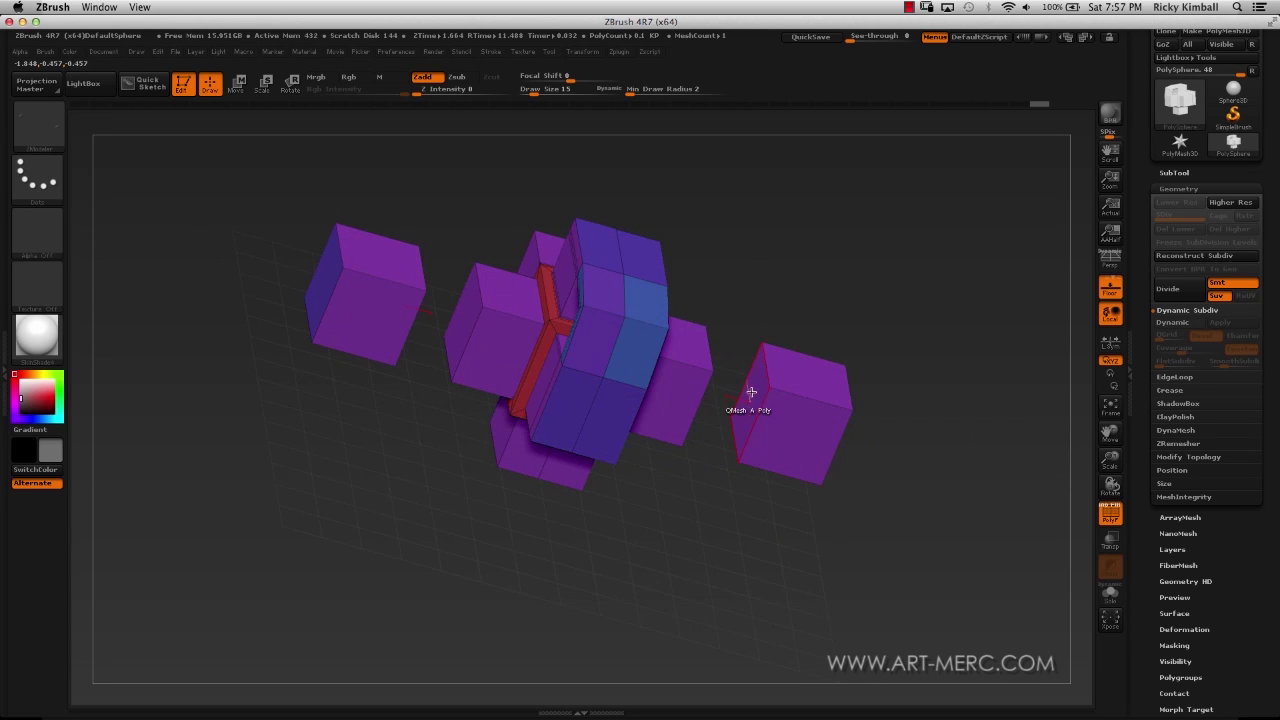
pyautogui.moveTo(894, 400); pyautogui.dragTo(857, 423)
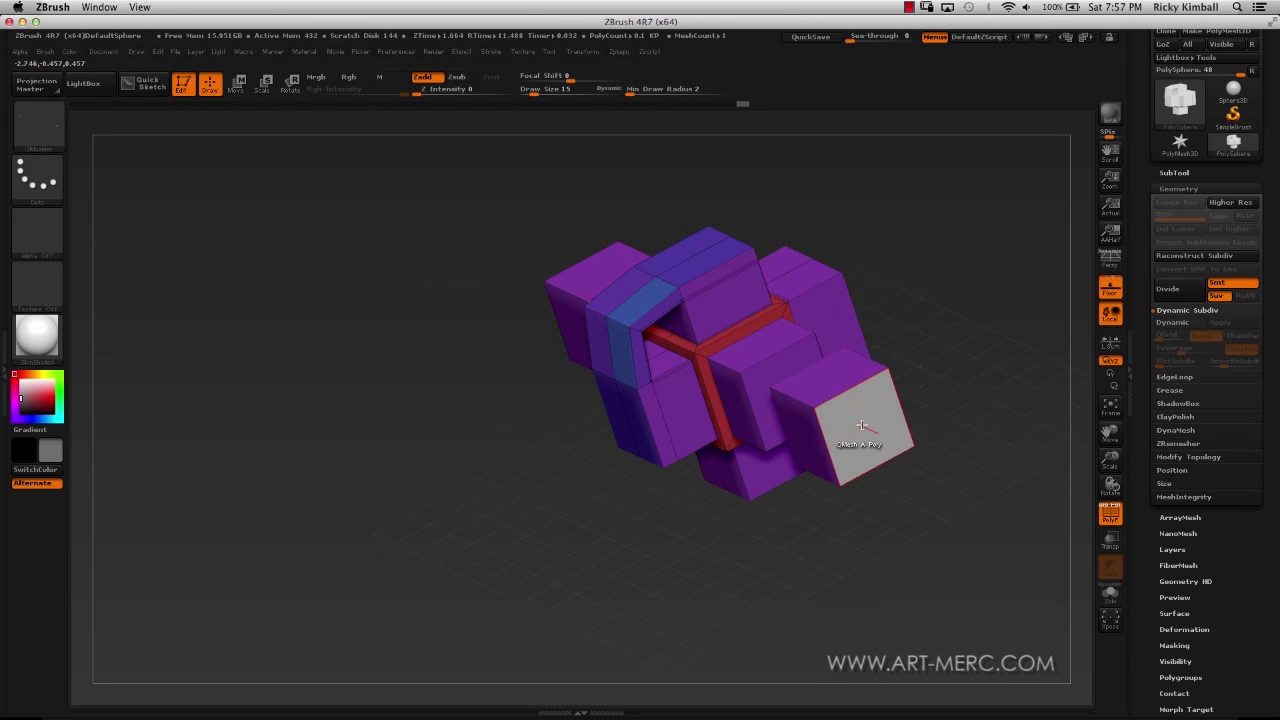
# - Inset the outer faces of the detached end cubes
pyautogui.press('space')
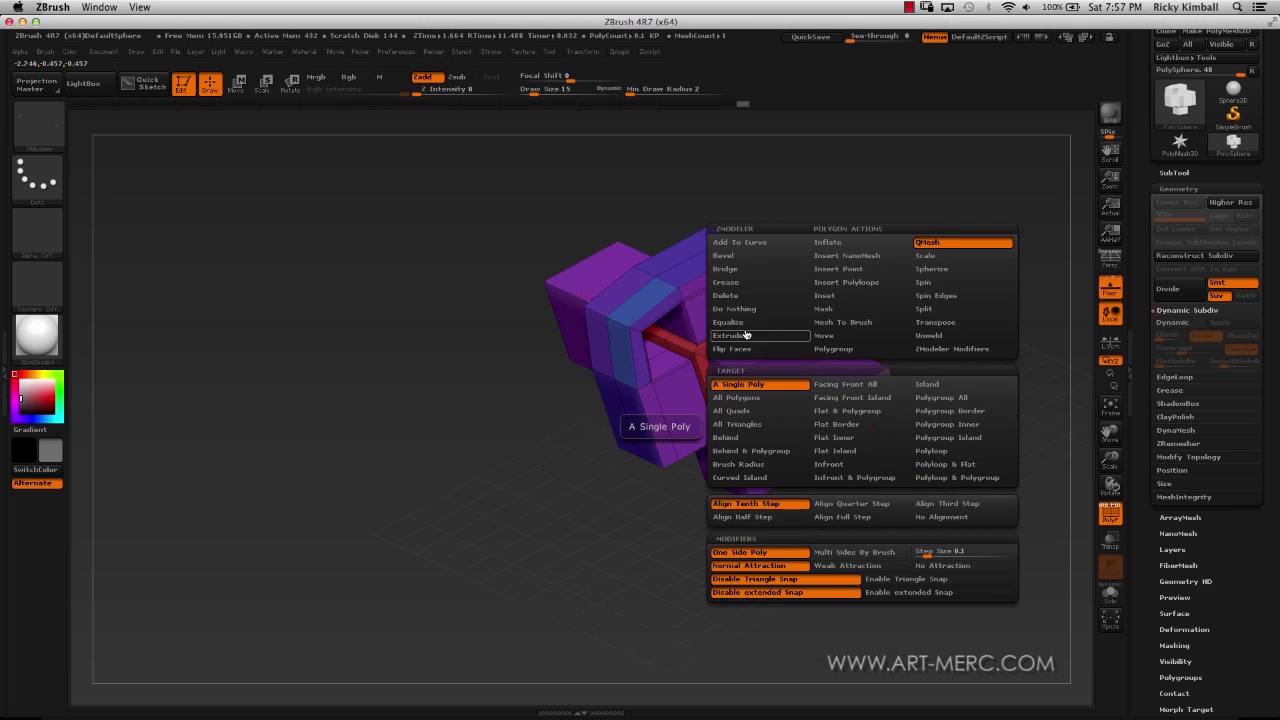
pyautogui.click(826, 295)
pyautogui.moveTo(881, 421); pyautogui.dragTo(866, 432)
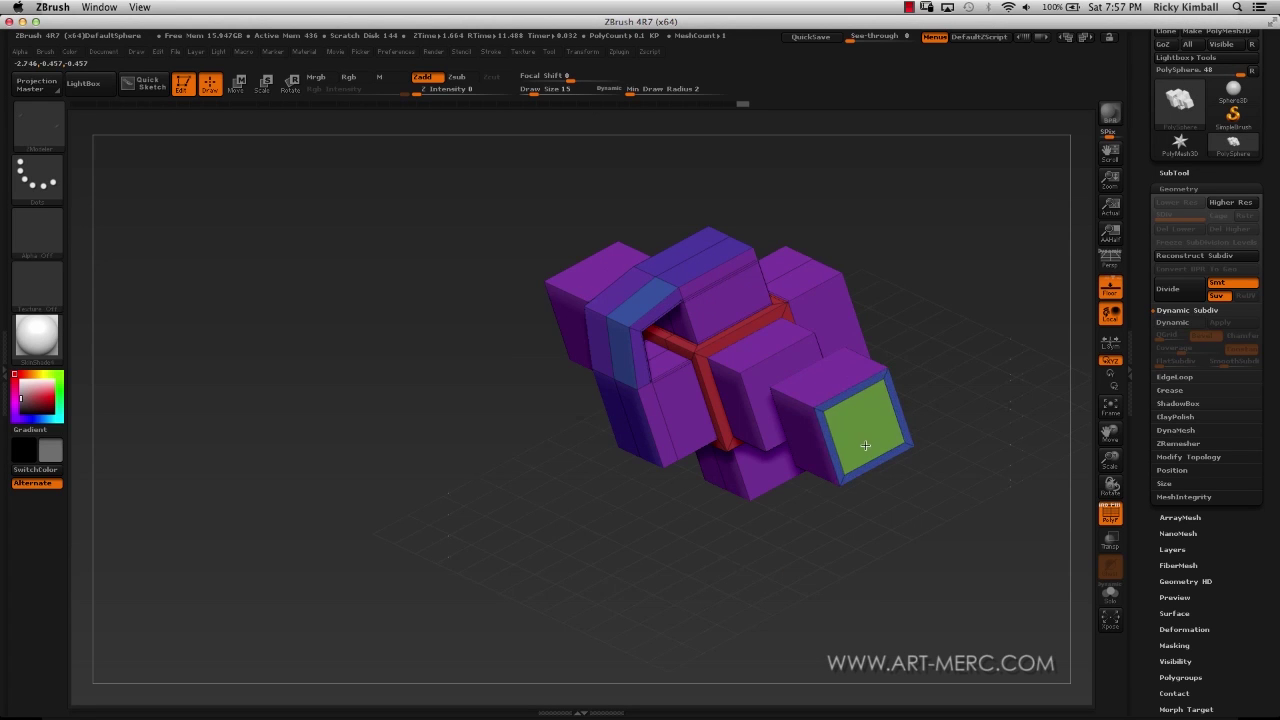
pyautogui.moveTo(940, 420); pyautogui.dragTo(910, 410)
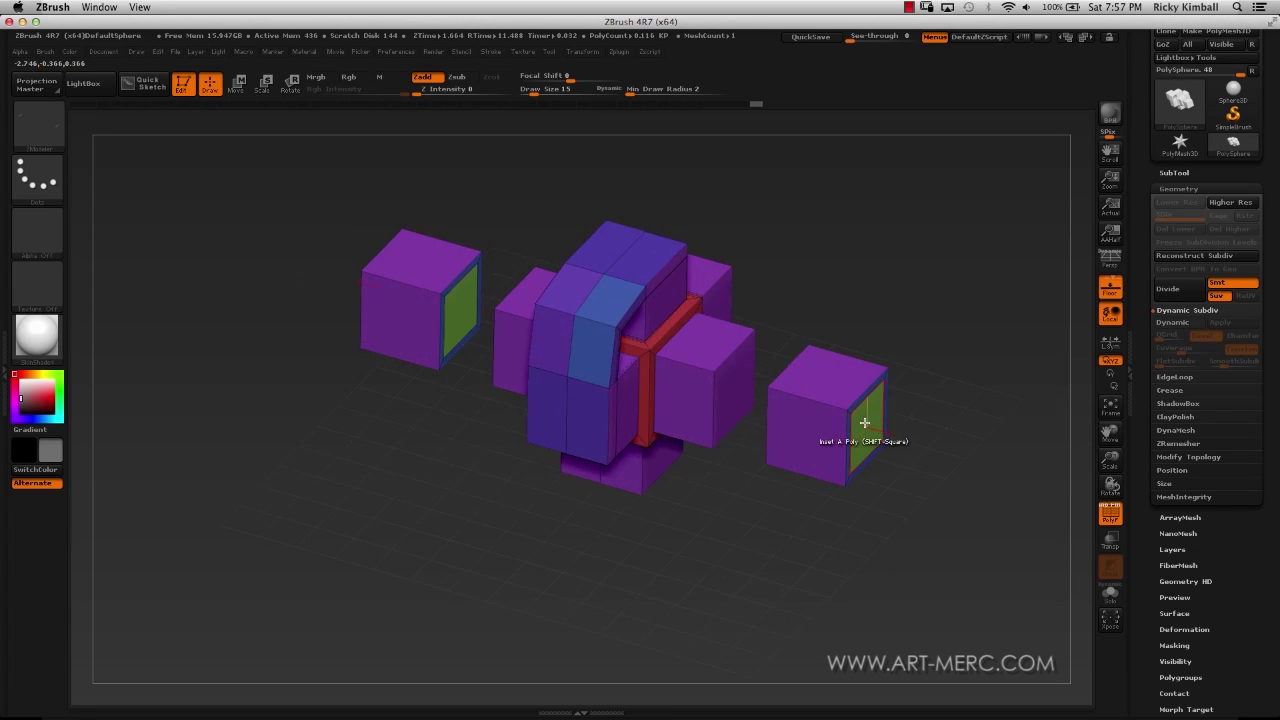
# - Switch back to QMesh to hollow the ends, then turn on the Dynamic Subdiv preview
pyautogui.press('space')
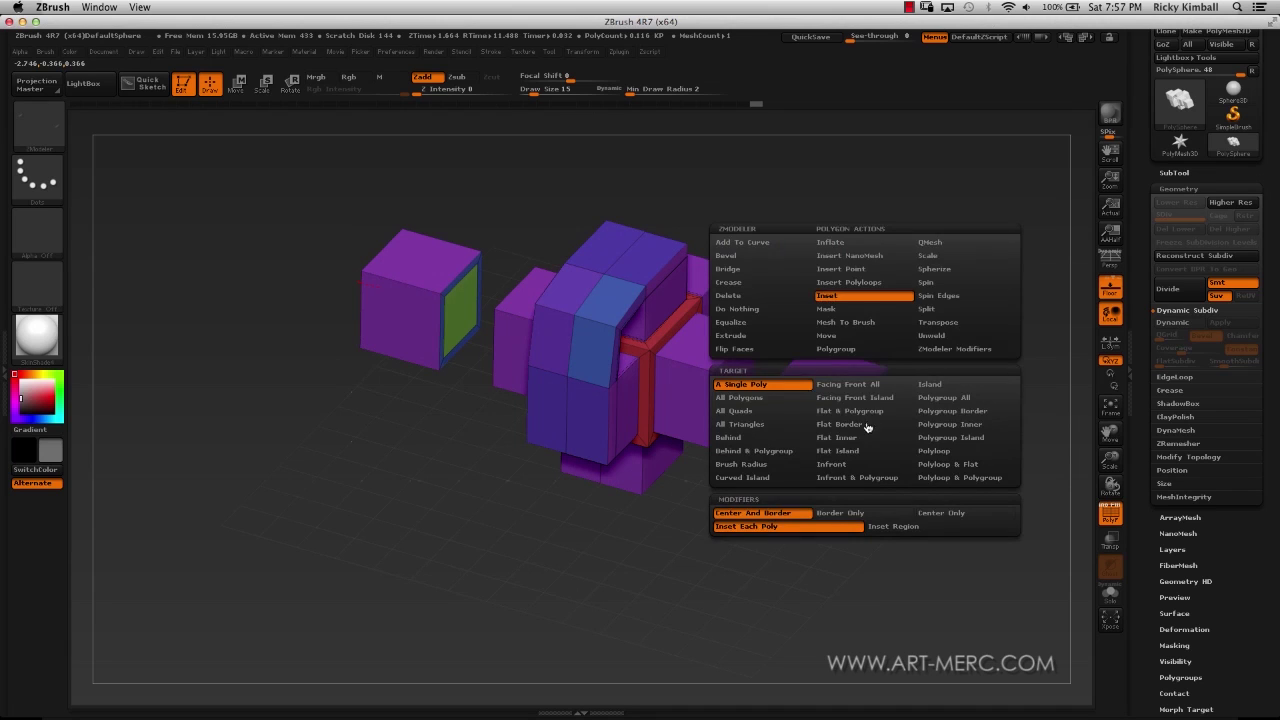
pyautogui.click(931, 252)
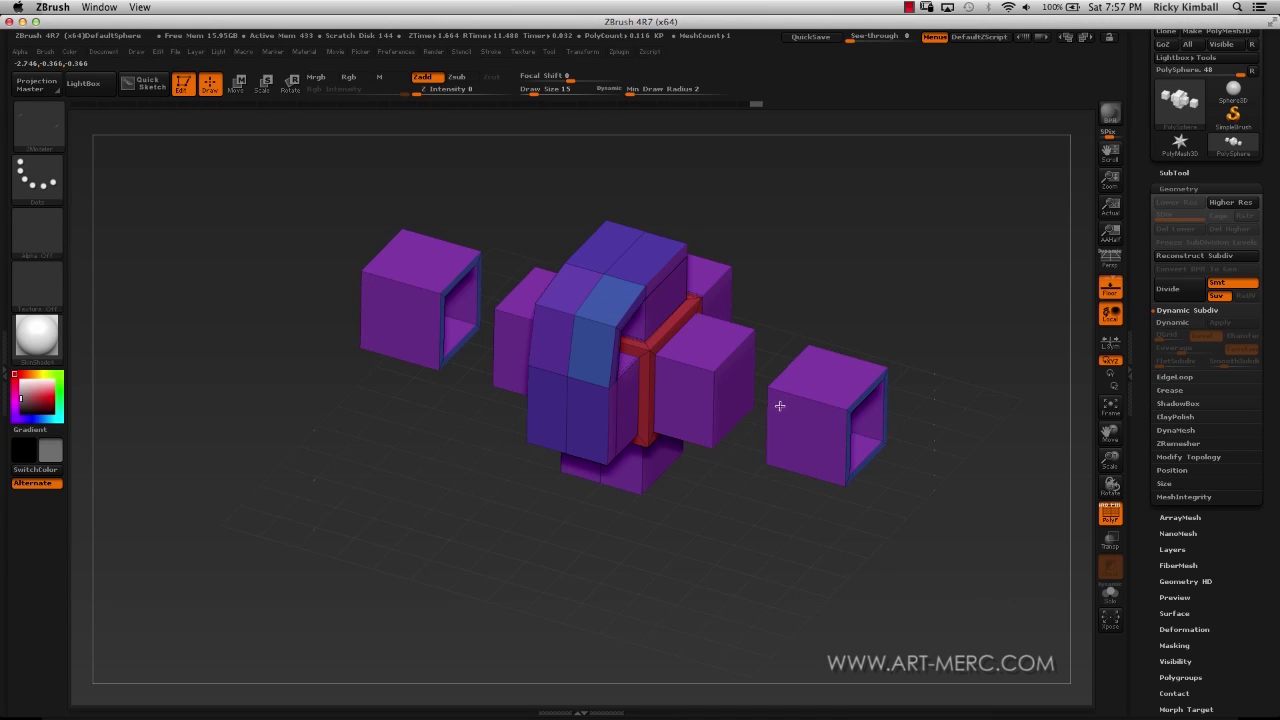
pyautogui.moveTo(831, 283); pyautogui.dragTo(496, 273)
pyautogui.press('d')
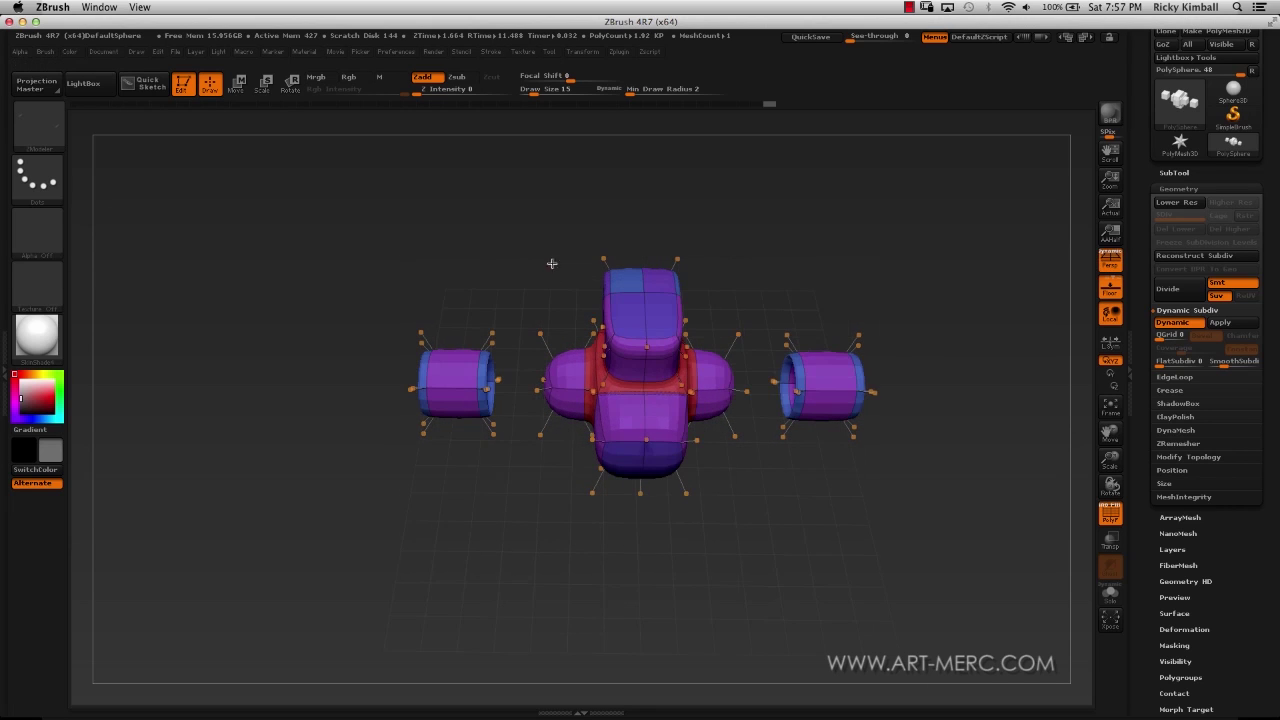
pyautogui.moveTo(513, 241)
pyautogui.mouseDown()
pyautogui.moveTo(583, 240)
pyautogui.moveTo(530, 275)
pyautogui.moveTo(478, 286)
pyautogui.moveTo(517, 244)
pyautogui.moveTo(491, 289)
pyautogui.moveTo(509, 271)
pyautogui.moveTo(497, 243)
pyautogui.moveTo(517, 243)
pyautogui.mouseUp()
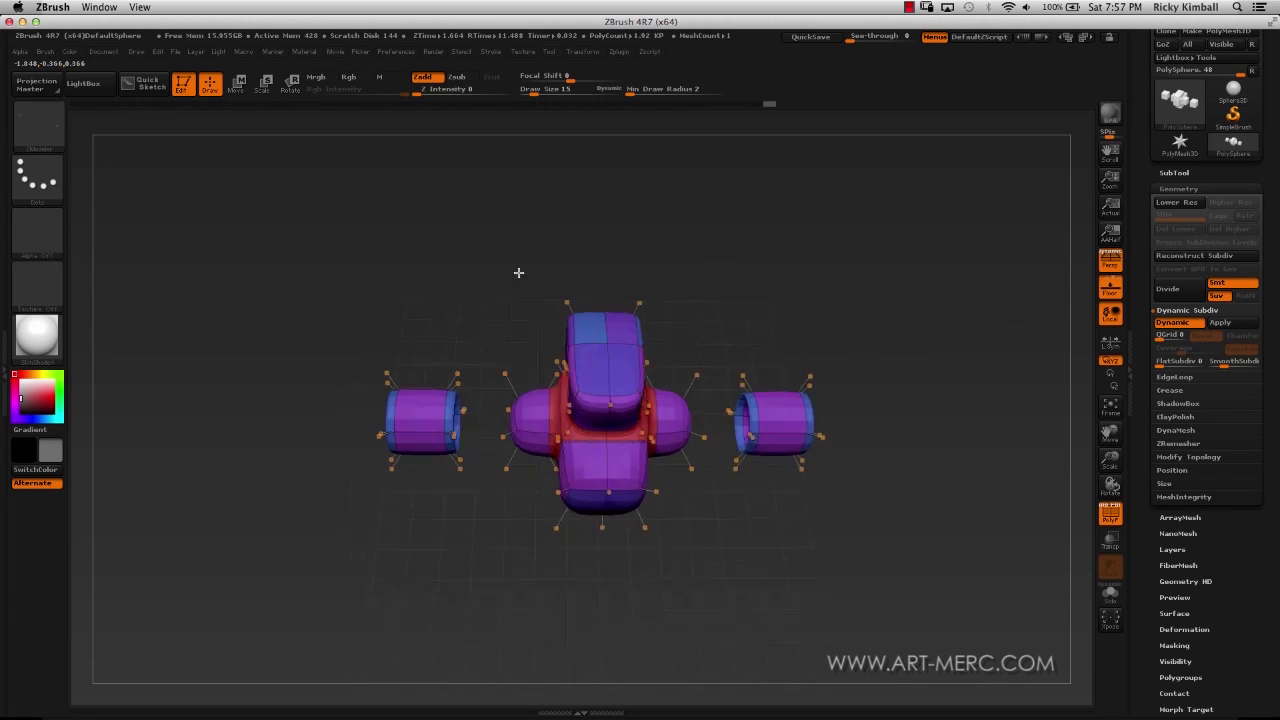
pyautogui.moveTo(509, 244)
pyautogui.mouseDown()
pyautogui.moveTo(471, 294)
pyautogui.moveTo(426, 243)
pyautogui.moveTo(447, 251)
pyautogui.moveTo(423, 249)
pyautogui.moveTo(440, 269)
pyautogui.moveTo(443, 214)
pyautogui.moveTo(443, 337)
pyautogui.moveTo(459, 281)
pyautogui.moveTo(440, 263)
pyautogui.moveTo(489, 250)
pyautogui.mouseUp()
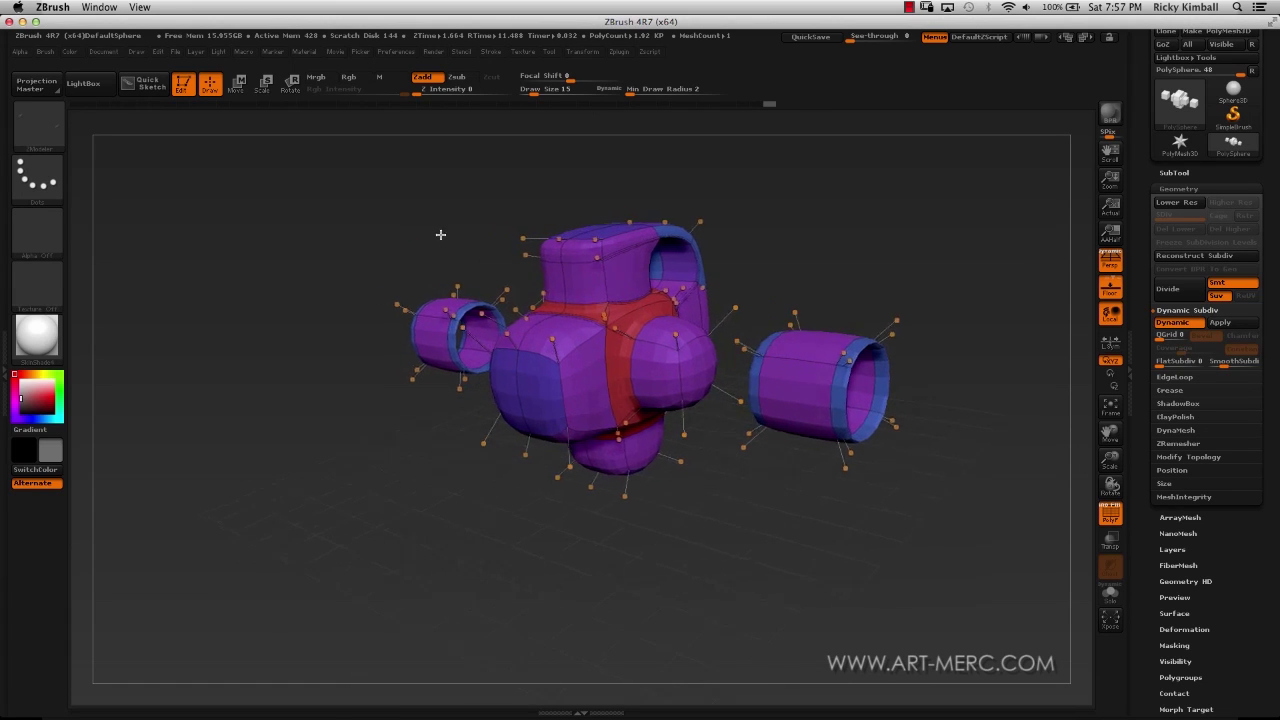
pyautogui.moveTo(415, 231); pyautogui.dragTo(438, 213)
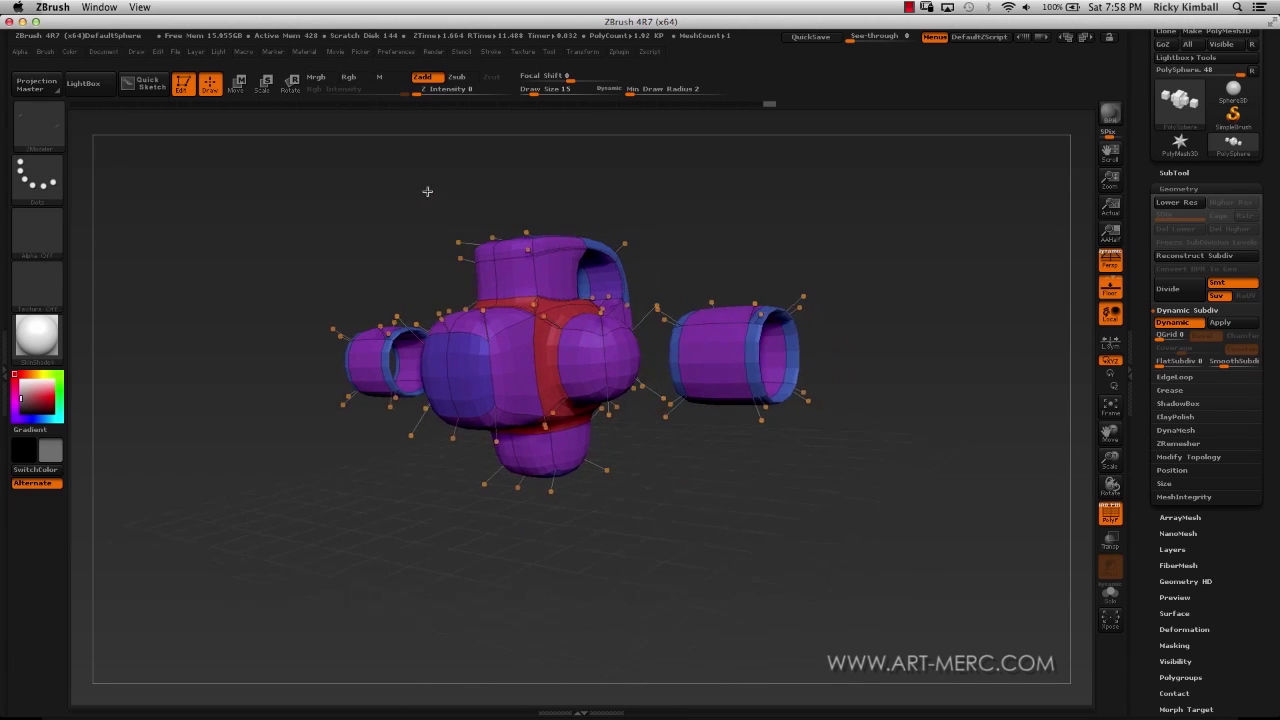
pyautogui.moveTo(427, 191); pyautogui.dragTo(394, 203)
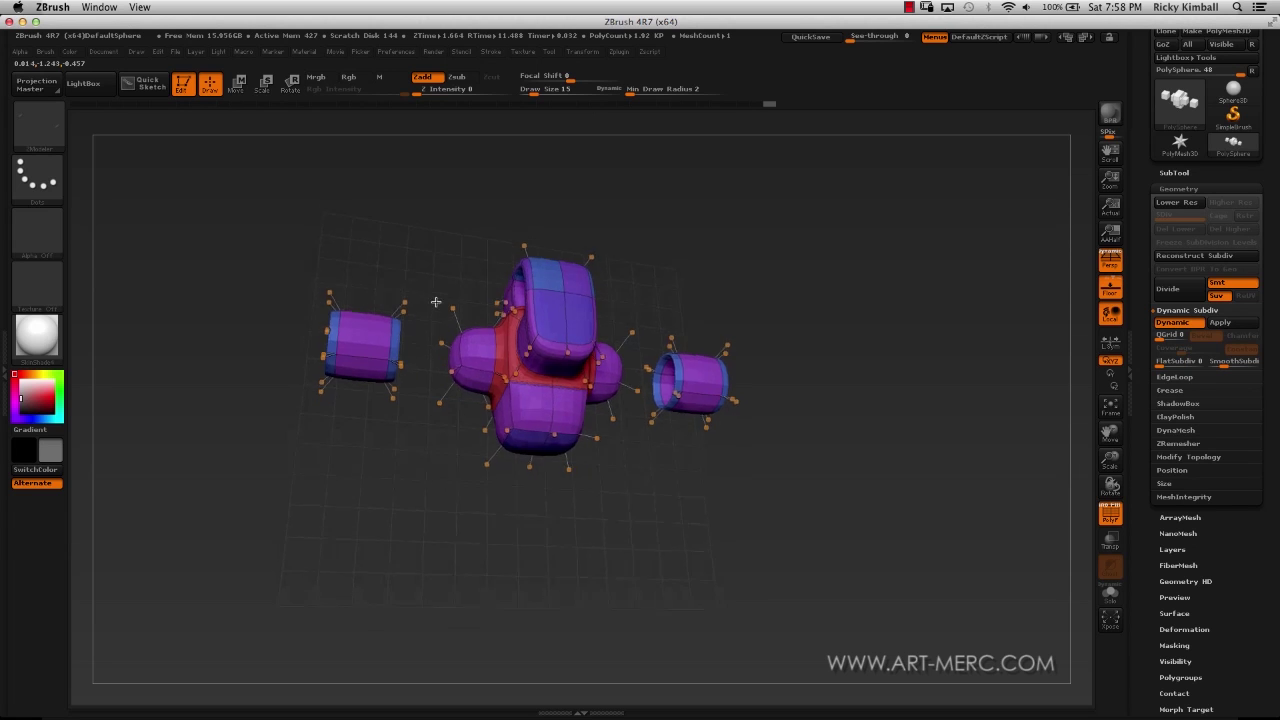
# - Orbit around the side arms to reach their edge loops and inspect the creased edges
pyautogui.moveTo(420, 238); pyautogui.dragTo(413, 205)
pyautogui.moveTo(374, 252); pyautogui.dragTo(405, 276)
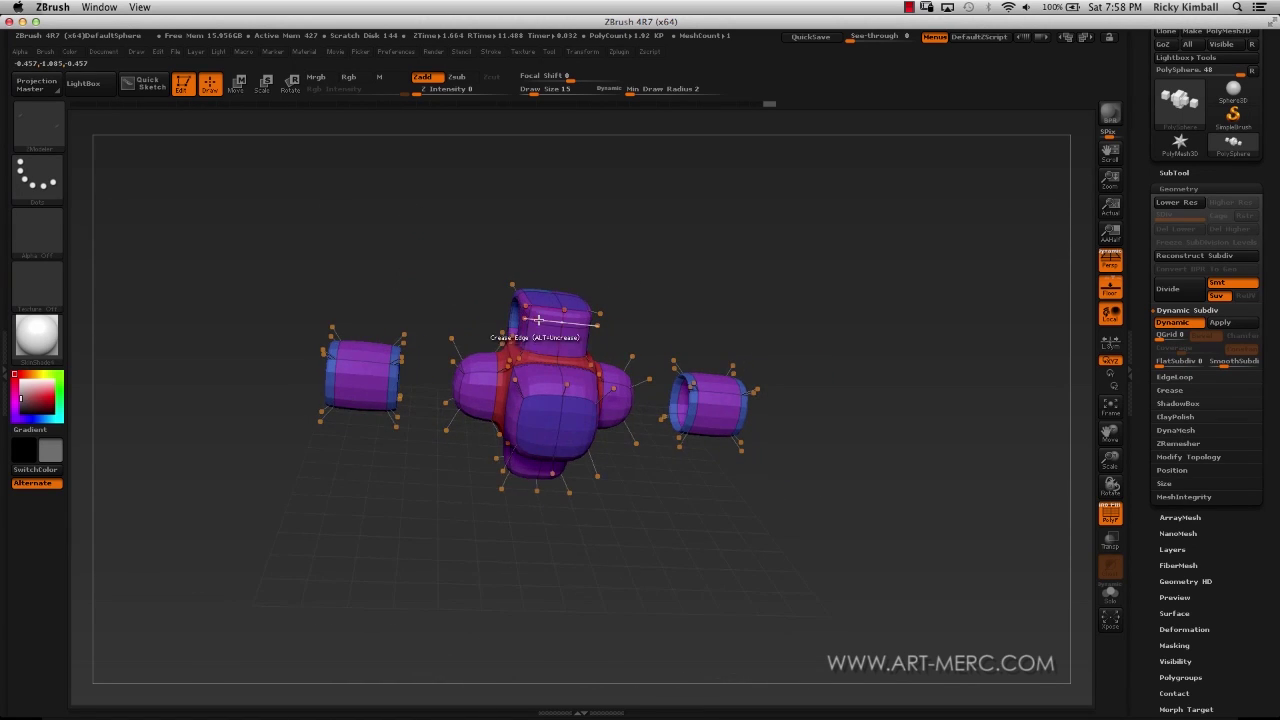
pyautogui.moveTo(405, 229); pyautogui.dragTo(482, 284)
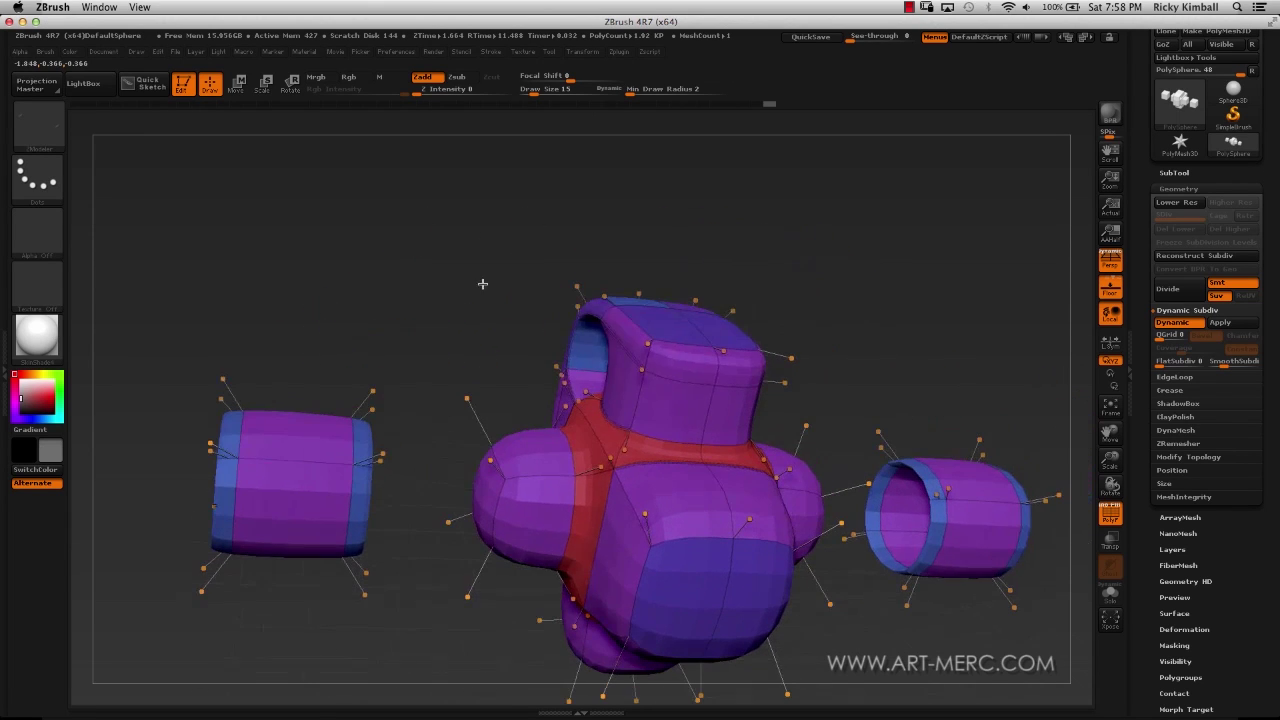
pyautogui.moveTo(428, 248); pyautogui.dragTo(461, 254)
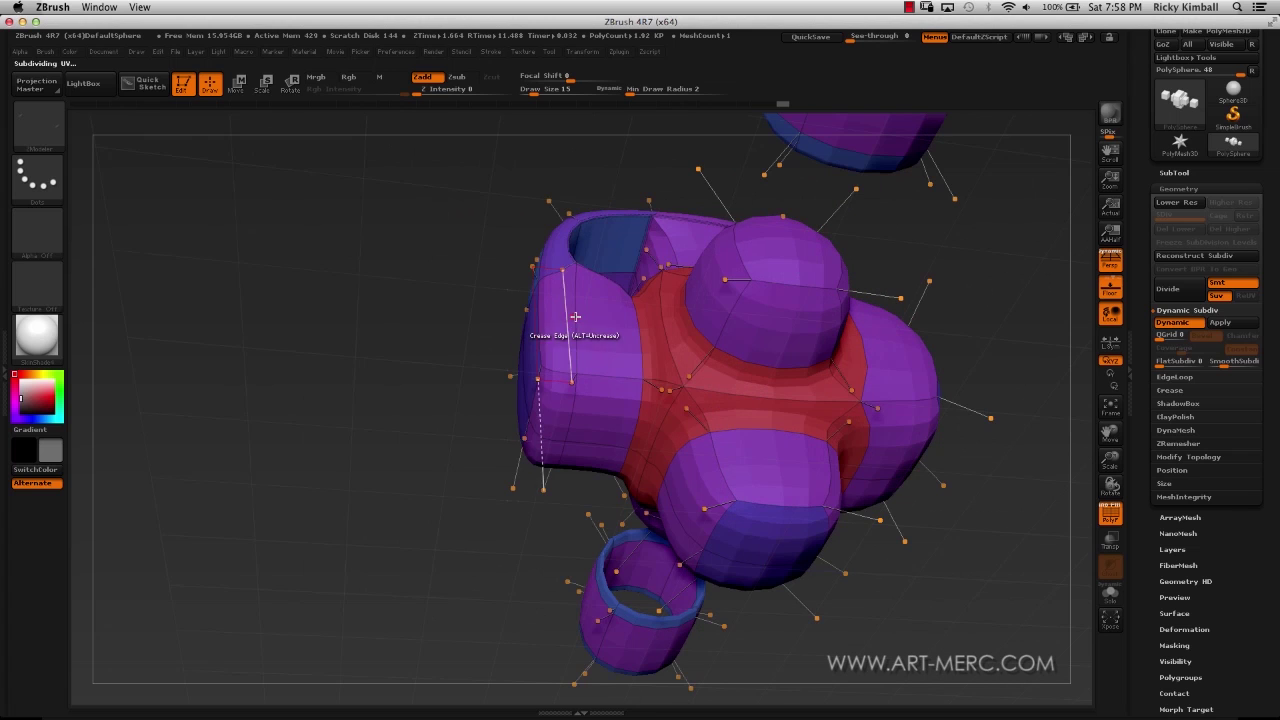
pyautogui.moveTo(505, 310); pyautogui.dragTo(557, 349)
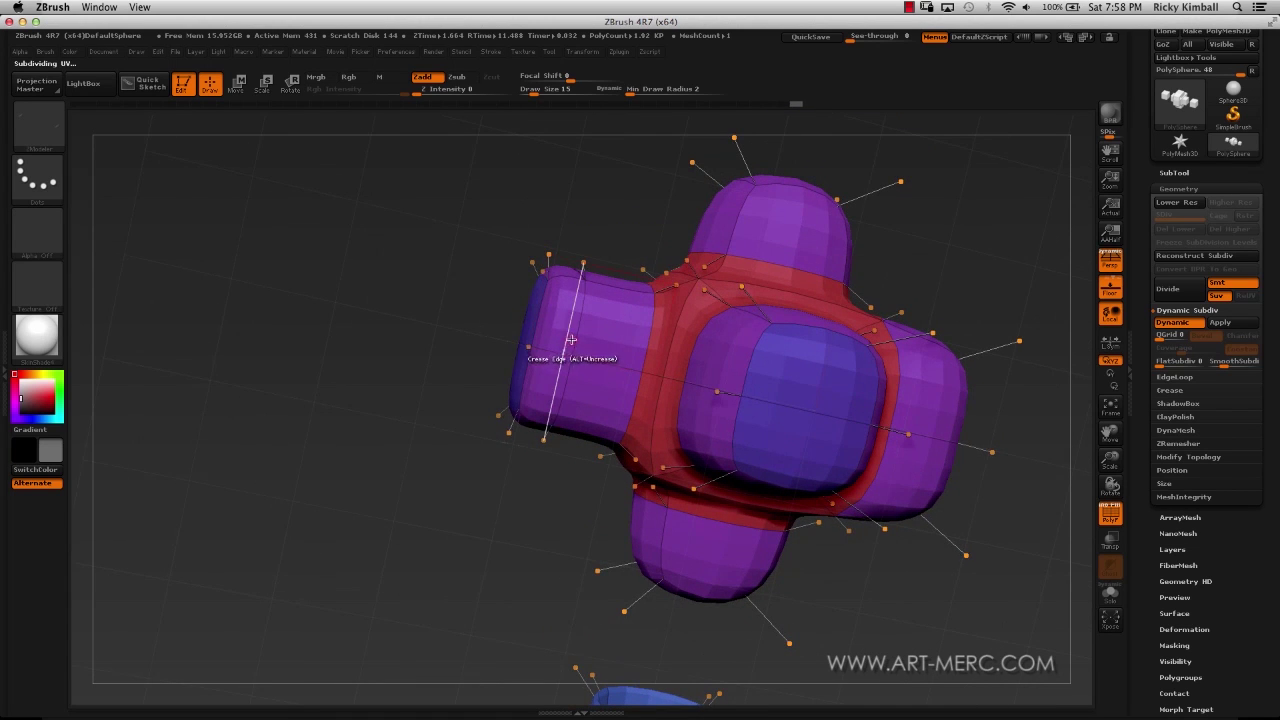
pyautogui.moveTo(419, 299); pyautogui.dragTo(457, 364)
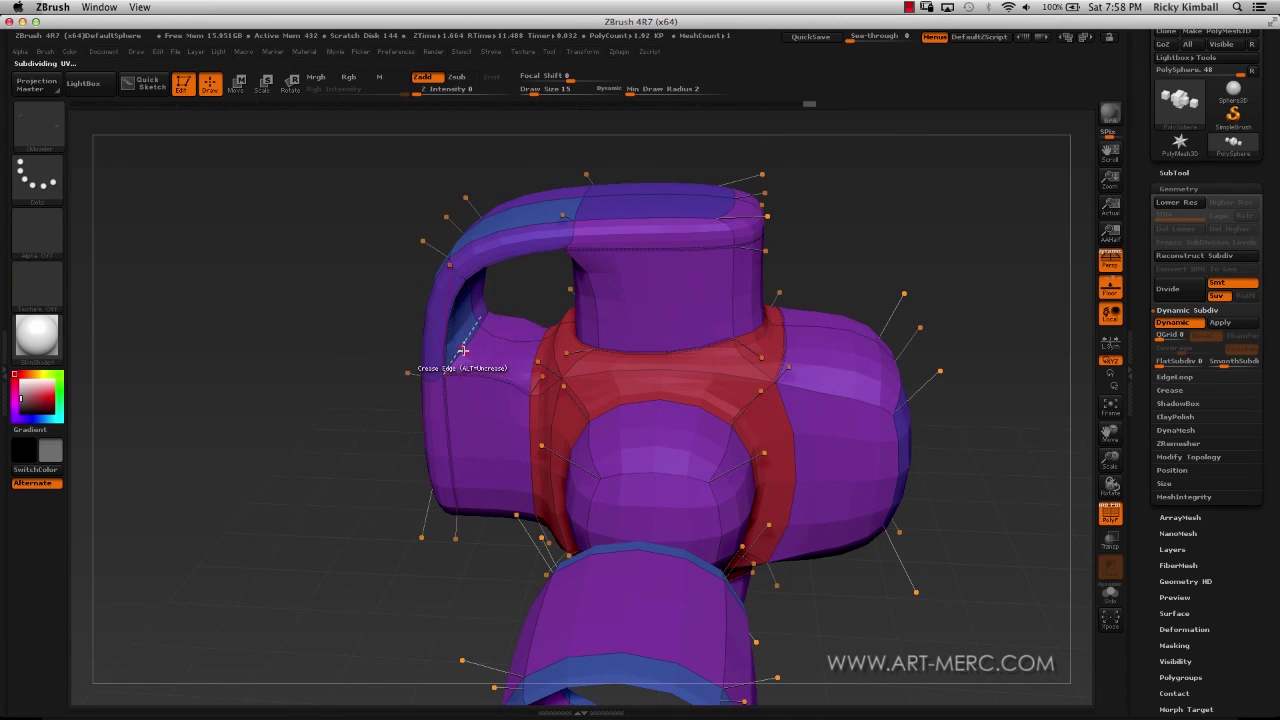
pyautogui.moveTo(370, 335); pyautogui.dragTo(503, 370)
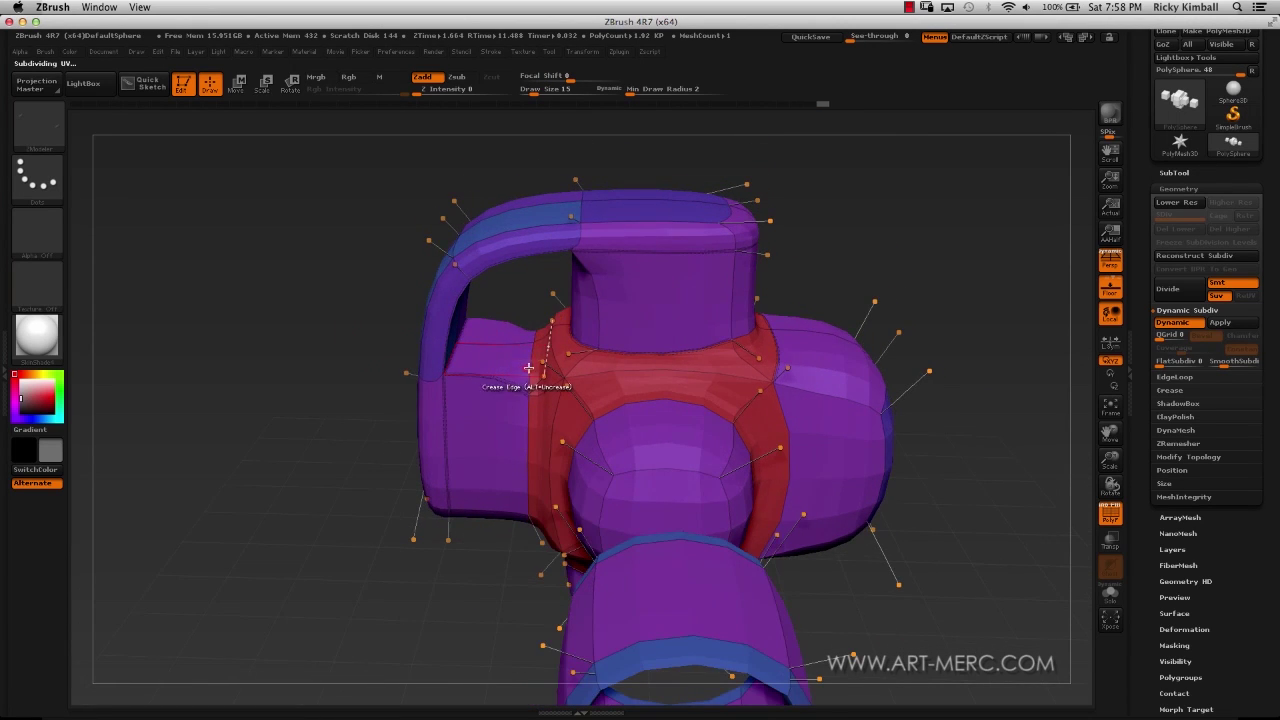
pyautogui.moveTo(349, 313); pyautogui.dragTo(537, 344)
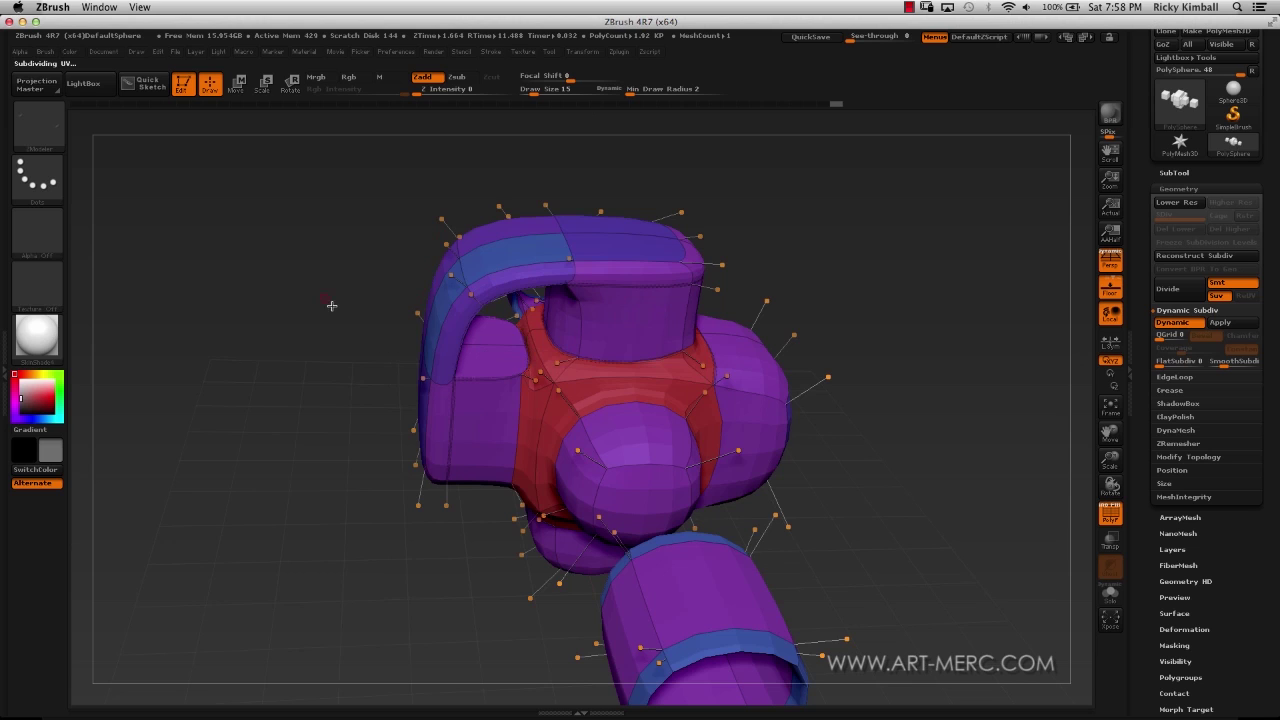
pyautogui.moveTo(331, 305); pyautogui.dragTo(636, 284)
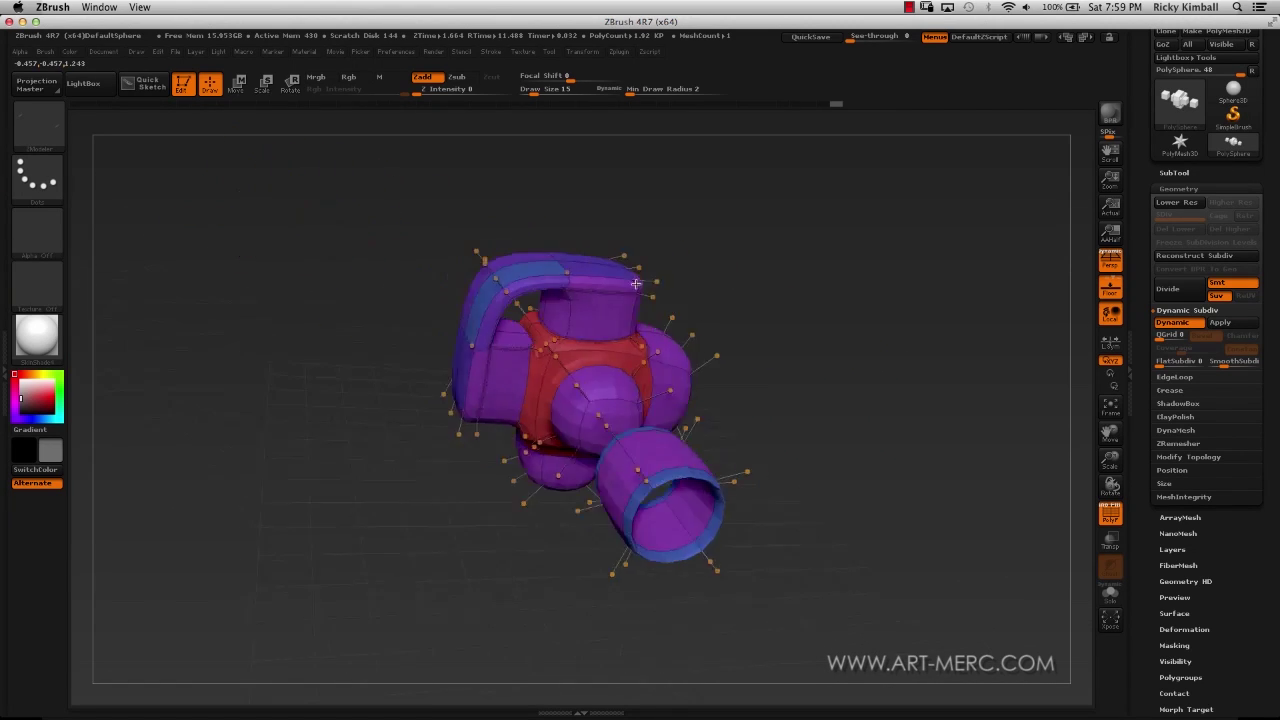
pyautogui.moveTo(398, 249)
pyautogui.mouseDown()
pyautogui.moveTo(383, 266)
pyautogui.moveTo(323, 277)
pyautogui.moveTo(277, 257)
pyautogui.moveTo(331, 242)
pyautogui.moveTo(297, 240)
pyautogui.moveTo(329, 220)
pyautogui.moveTo(323, 243)
pyautogui.moveTo(394, 243)
pyautogui.mouseUp()
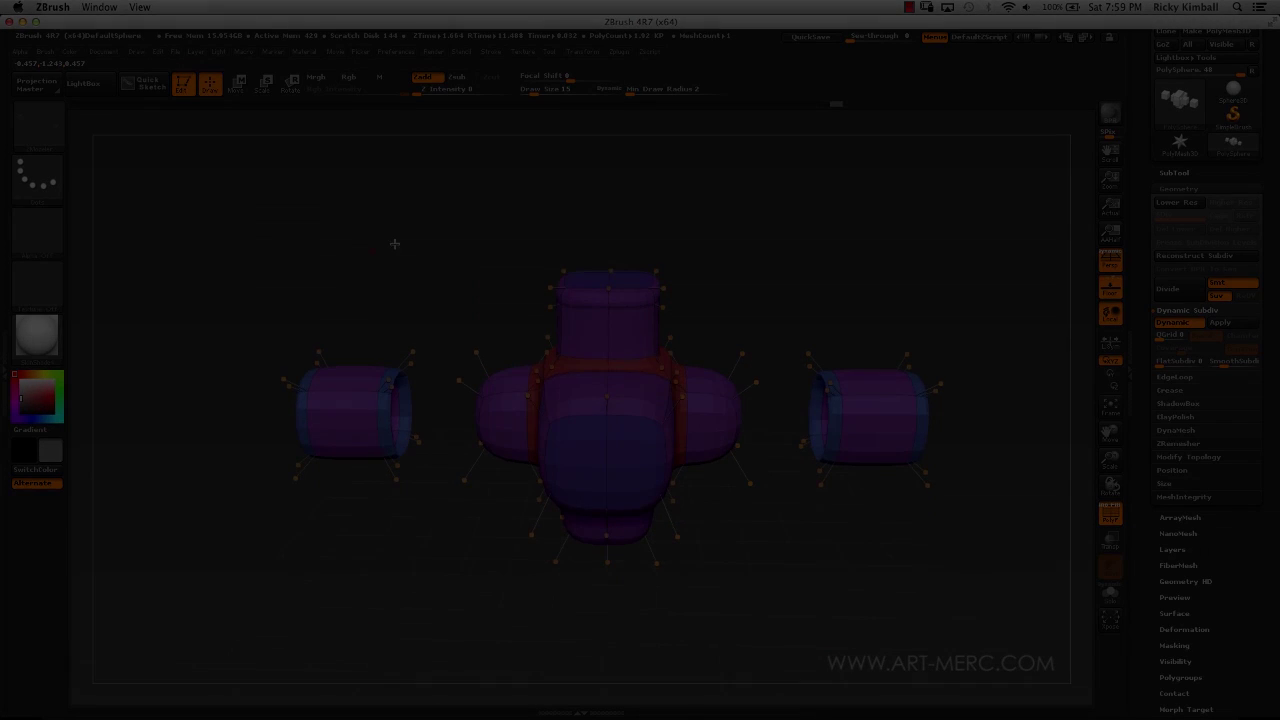